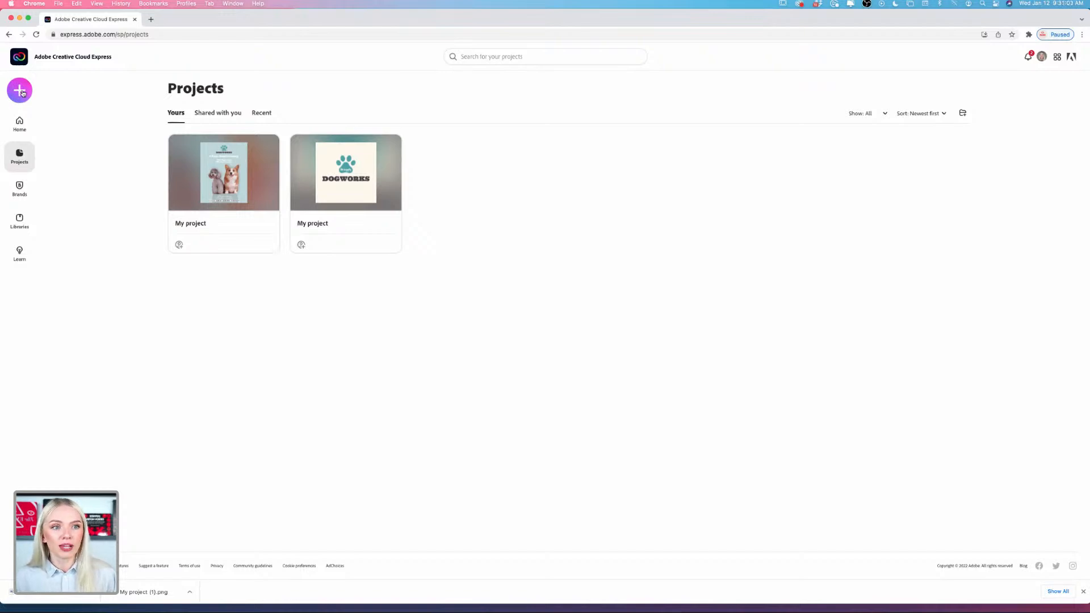
# - View the options for creating a new project and the create-from-a-template dialog, and close the dialog without choosing a template
pyautogui.click(22, 93)
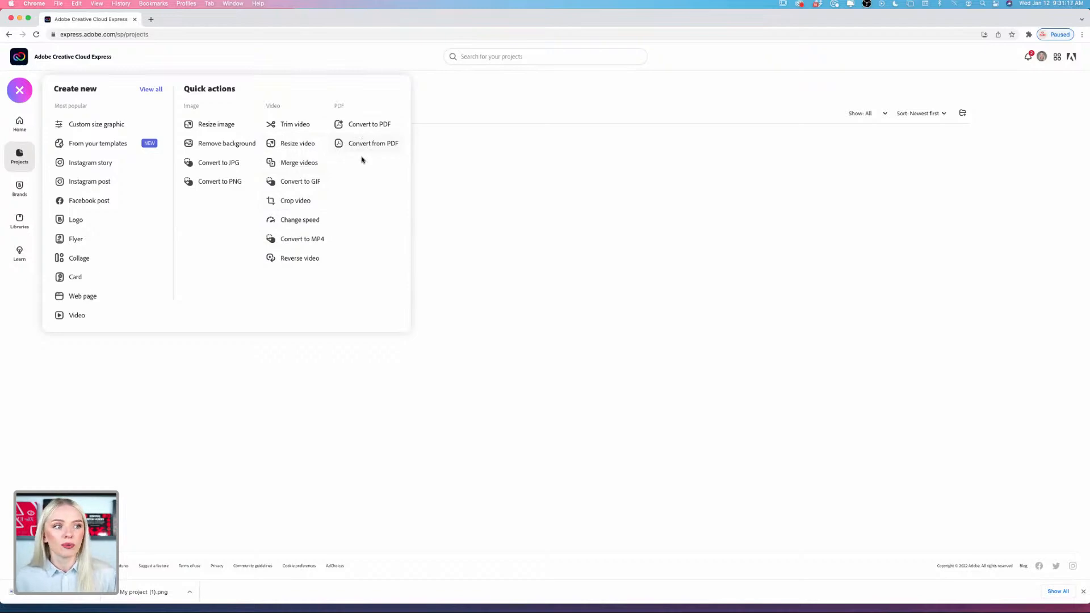
pyautogui.click(97, 145)
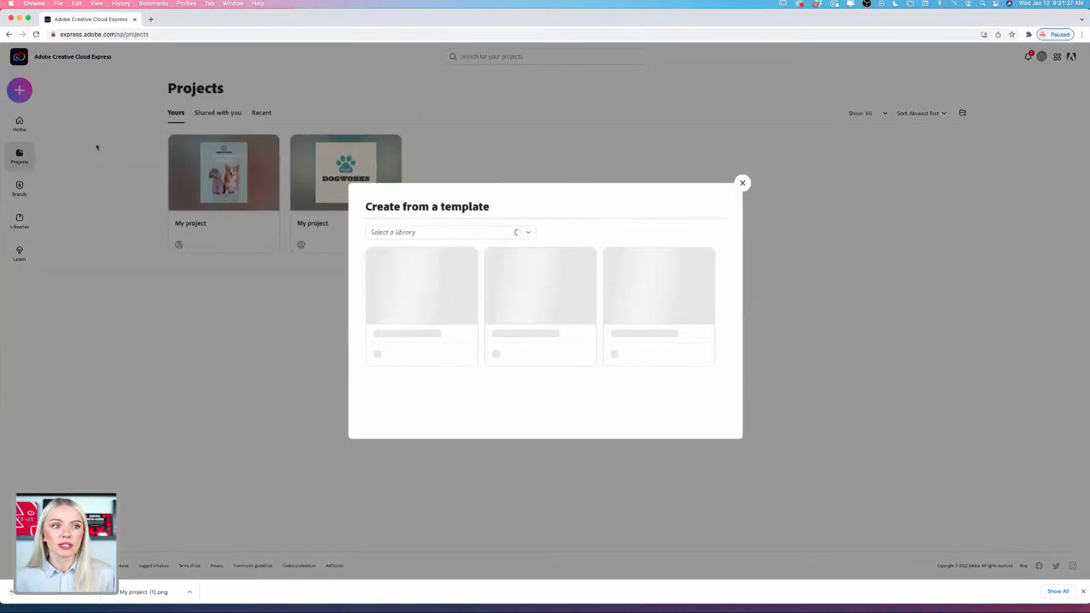
pyautogui.click(744, 185)
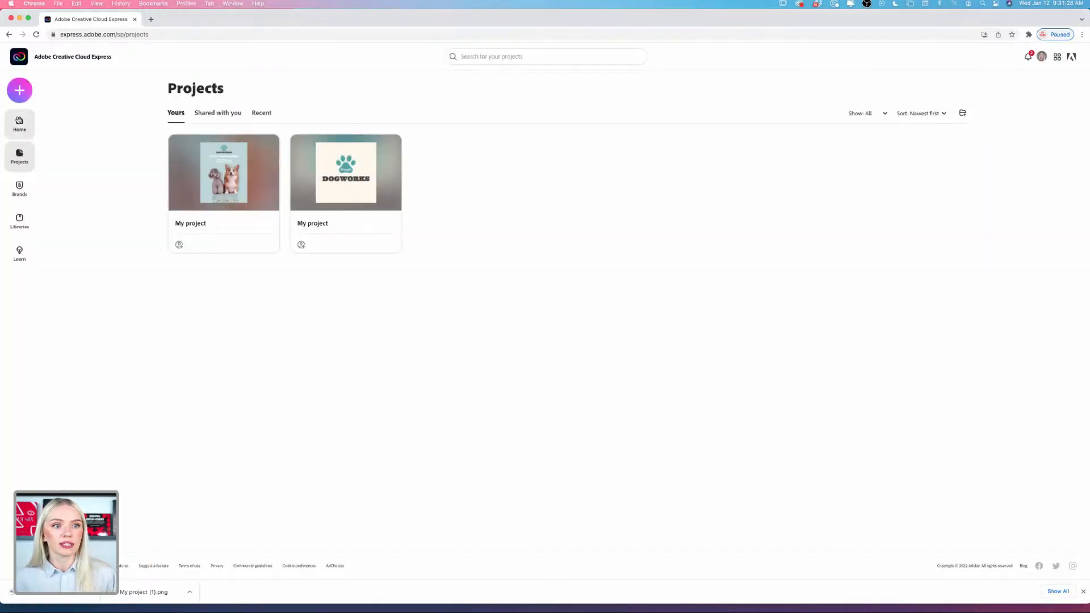
# - Go to the home page and look through the new-project types and the template categories down to Posters
pyautogui.click(20, 126)
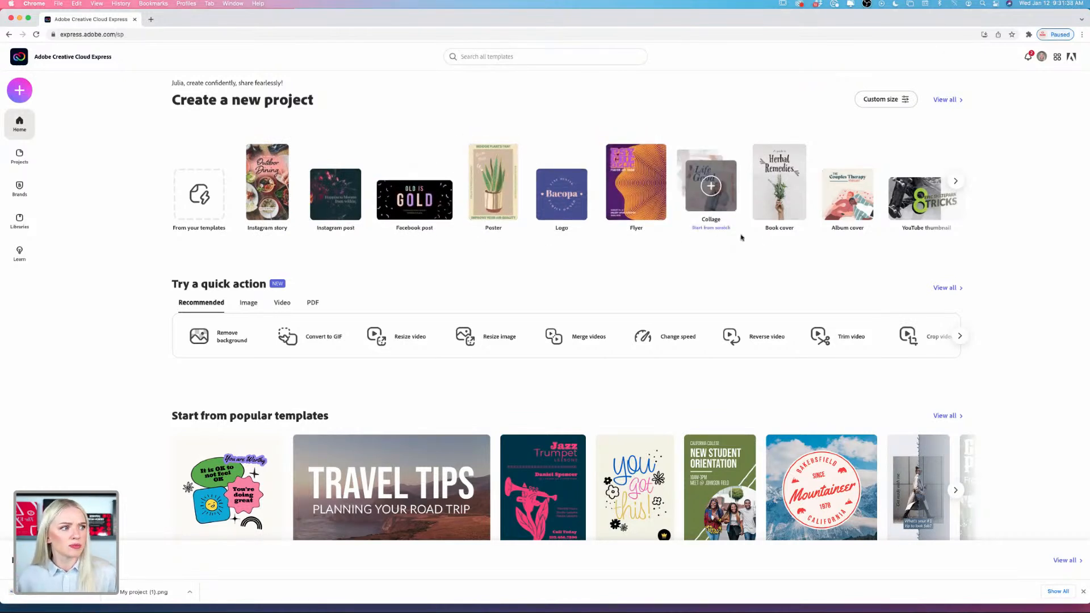
pyautogui.hscroll(2, 857, 219)
pyautogui.hscroll(5, 857, 218)
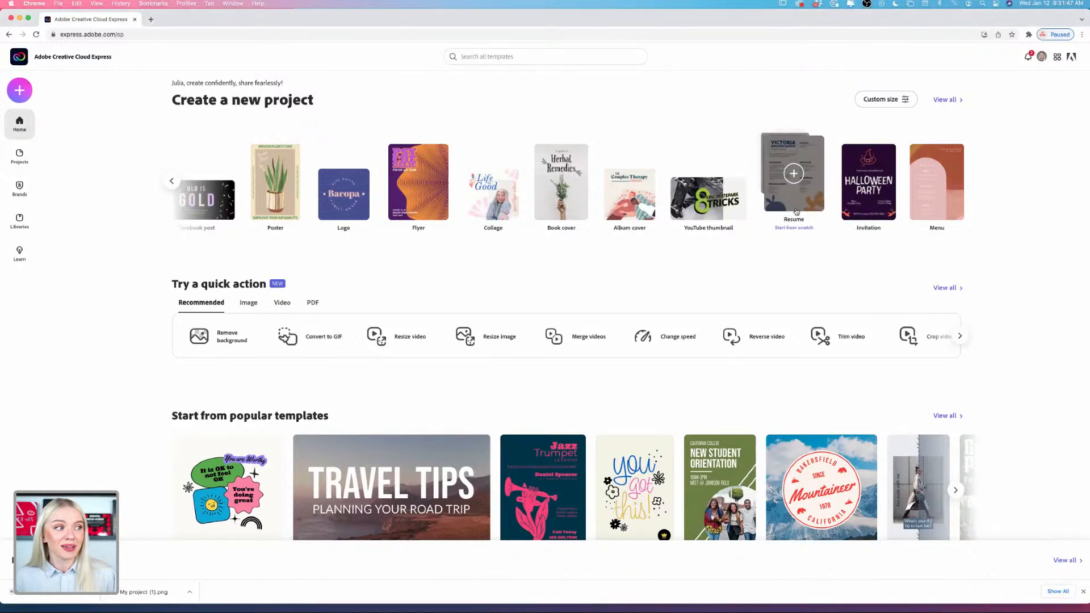
pyautogui.scroll(-6, 795, 266)
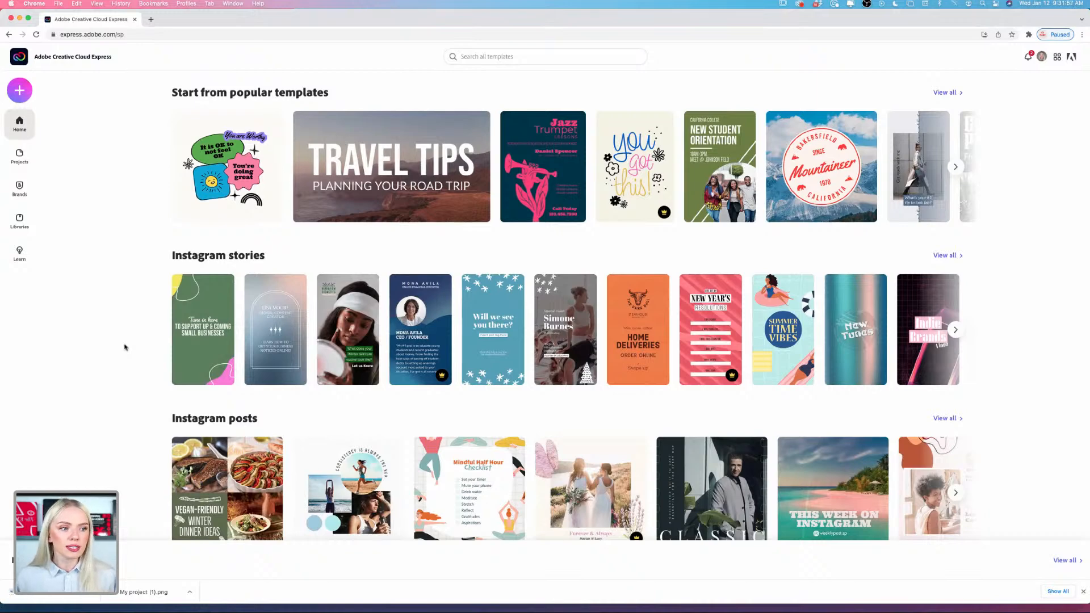
pyautogui.scroll(-3, 125, 348)
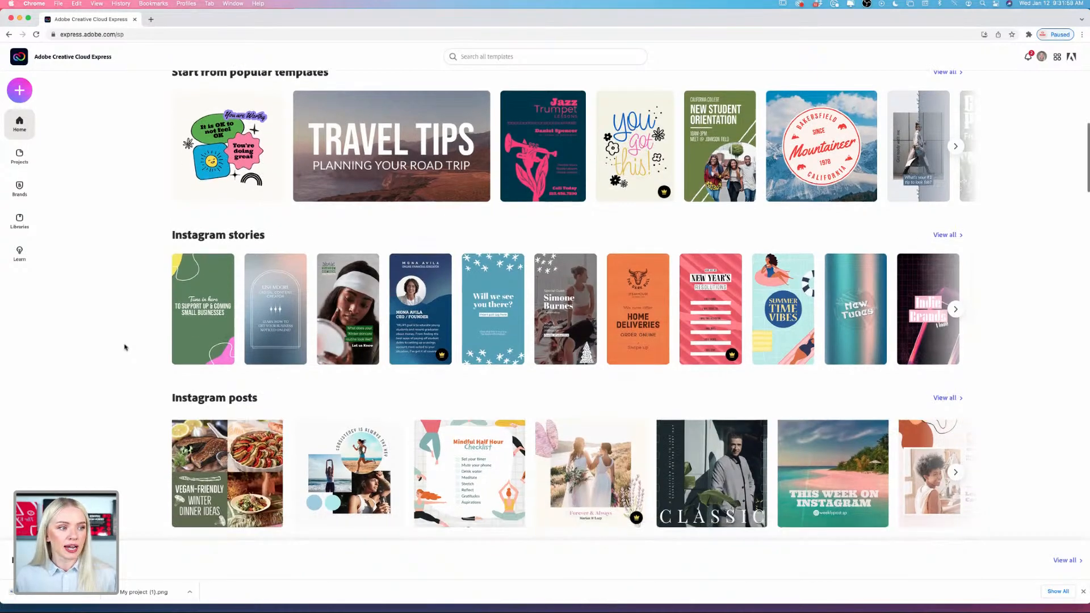
pyautogui.scroll(-5, 126, 347)
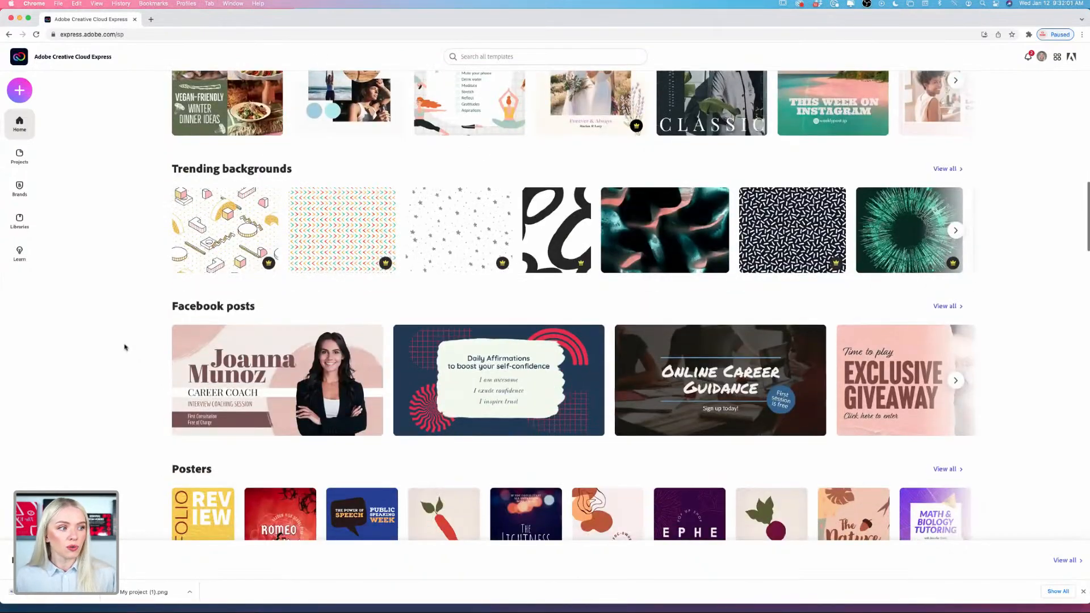
pyautogui.scroll(-2, 125, 347)
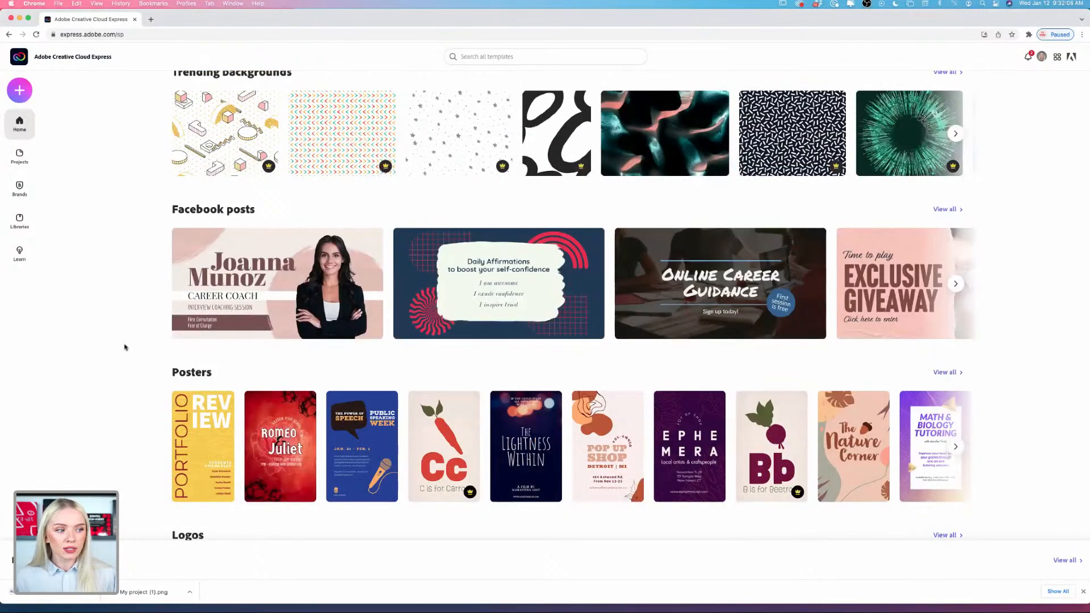
# - Examine the logo, color and font setup on the Brands page and return to the home page
pyautogui.click(19, 191)
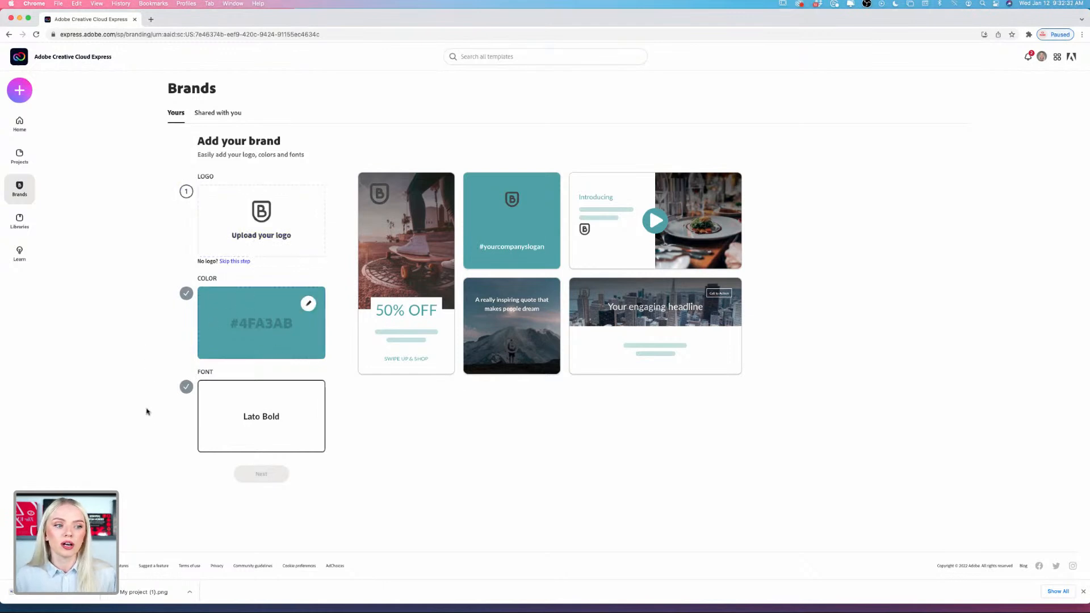
pyautogui.click(21, 126)
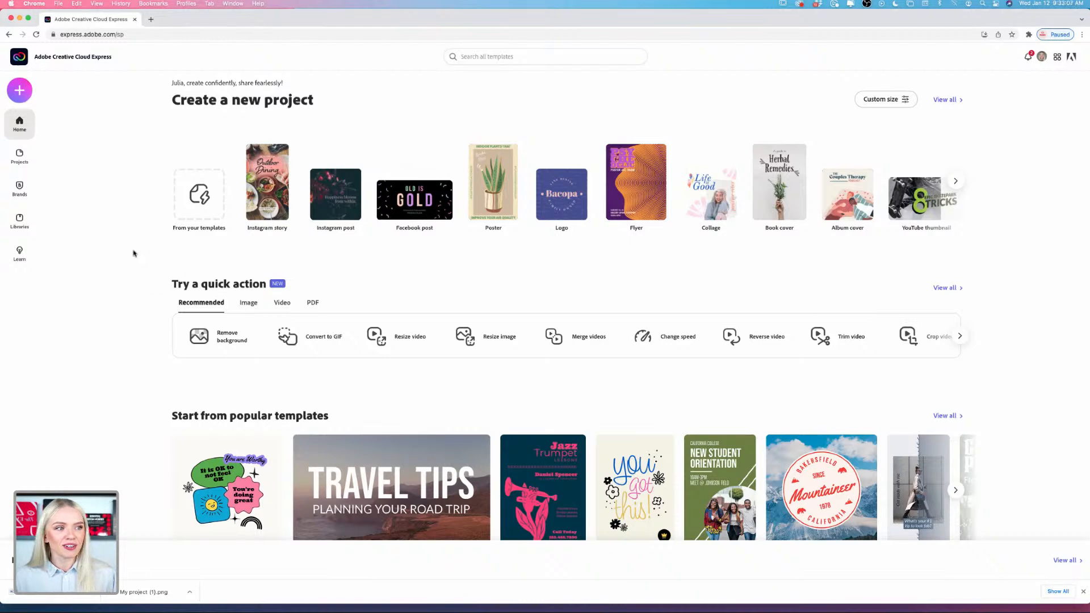
# - Look over the home page's template rows, from popular templates and Instagram stories to Facebook posts and Posters
pyautogui.scroll(-5, 134, 253)
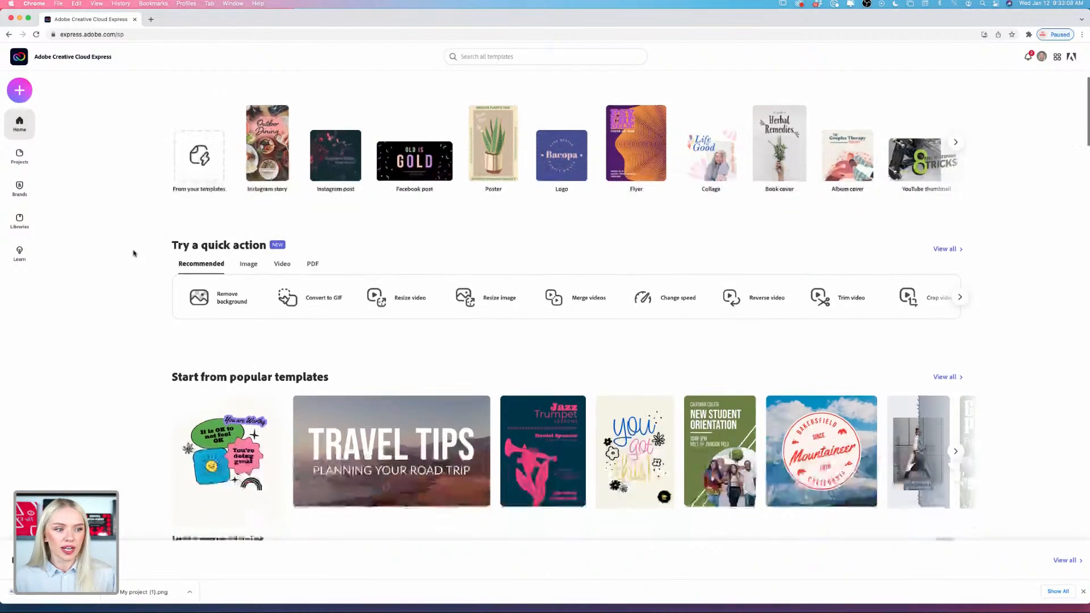
pyautogui.scroll(-3, 134, 253)
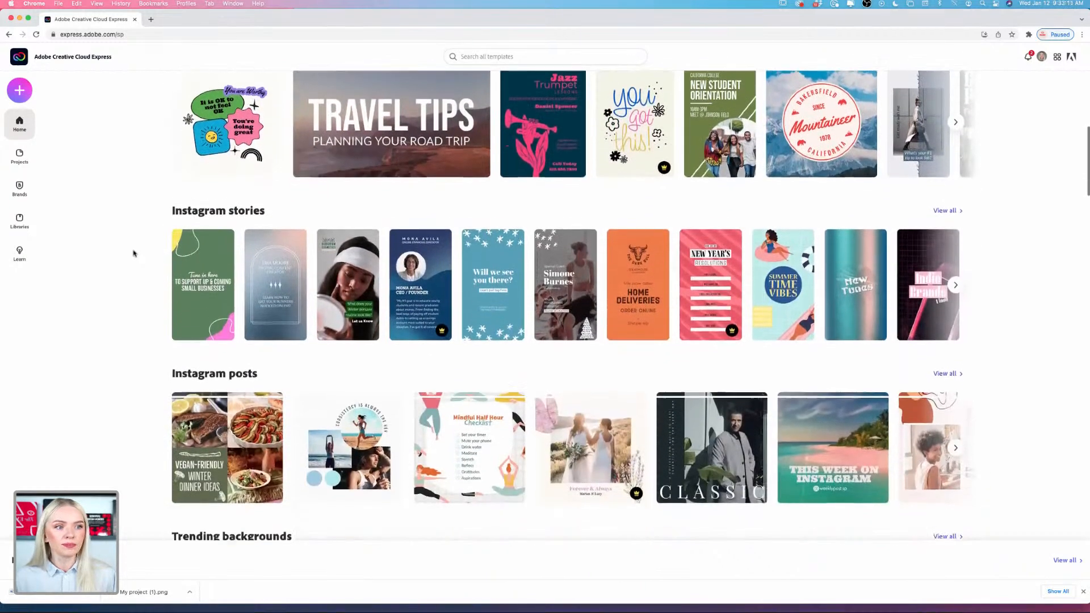
pyautogui.scroll(-3, 134, 254)
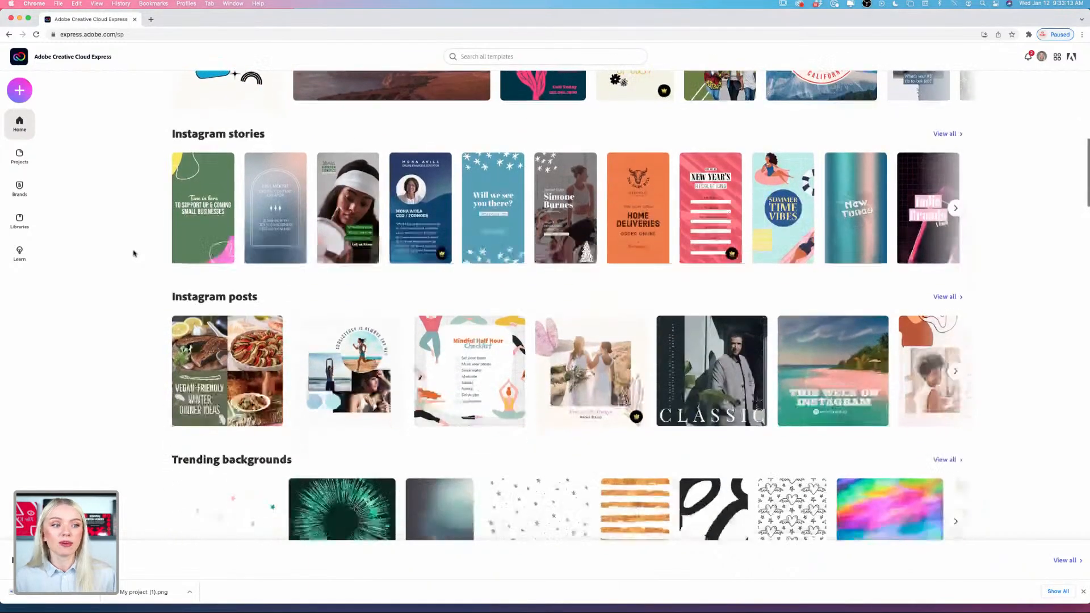
pyautogui.scroll(1, 134, 250)
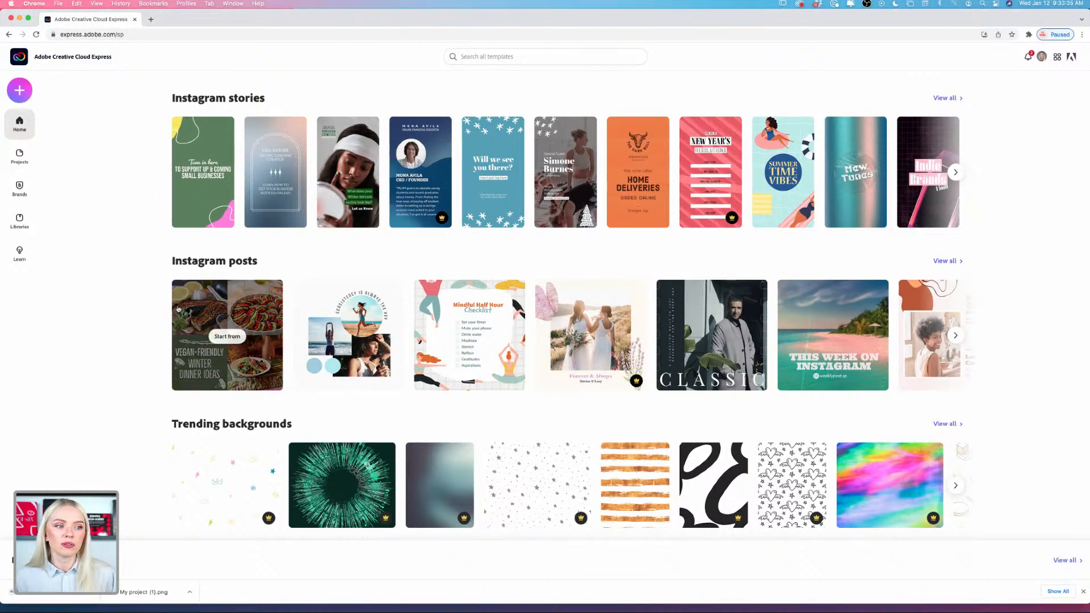
pyautogui.scroll(-1, 146, 358)
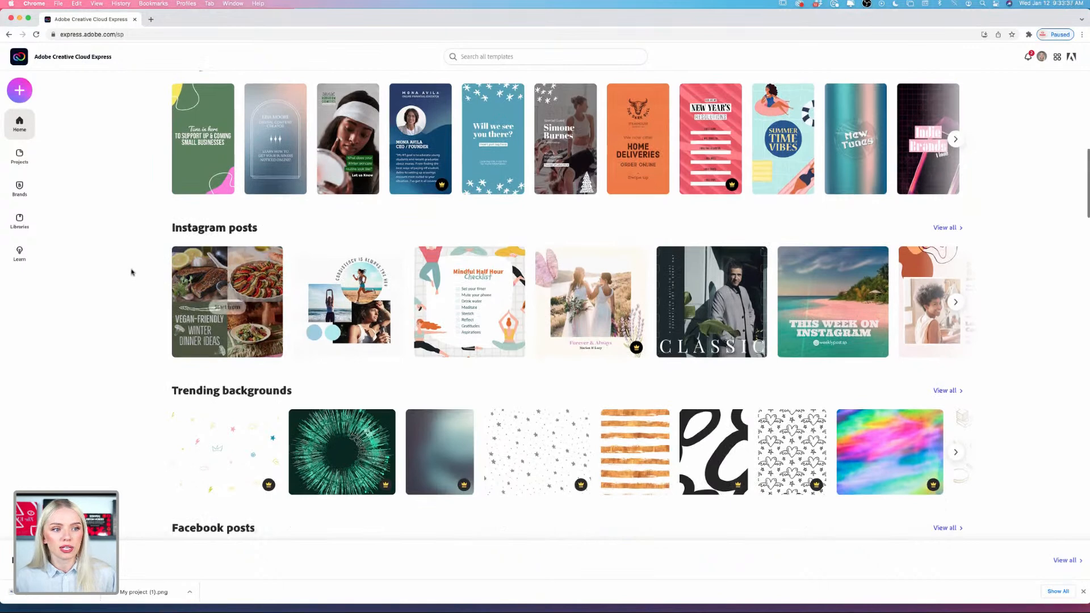
pyautogui.scroll(-5, 126, 315)
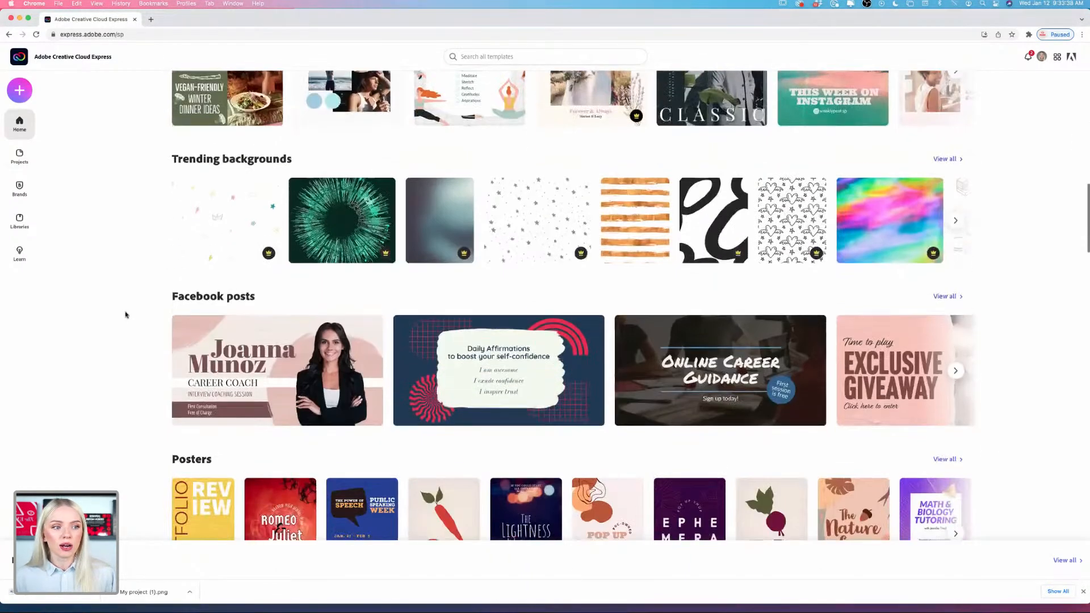
pyautogui.scroll(-1, 133, 295)
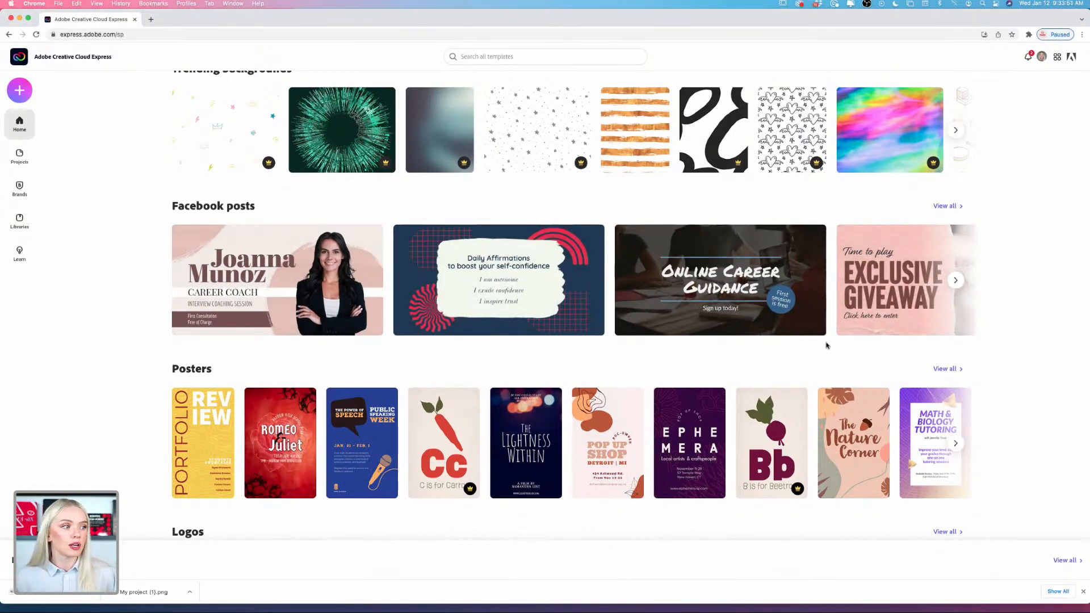
# - Browse through the Facebook posts templates featured in the home page's row
pyautogui.click(954, 281)
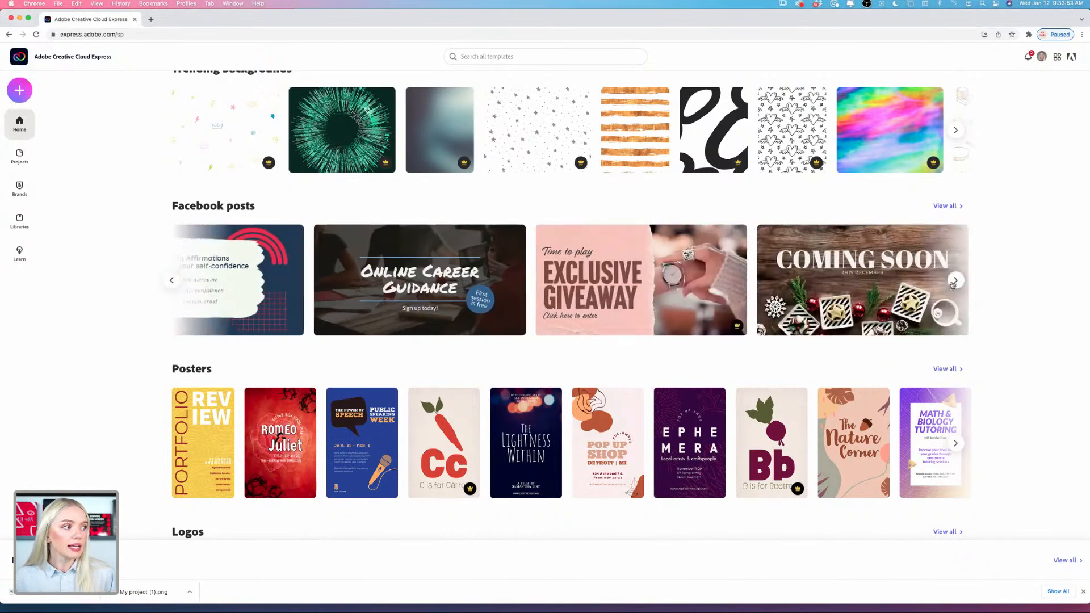
pyautogui.click(954, 281)
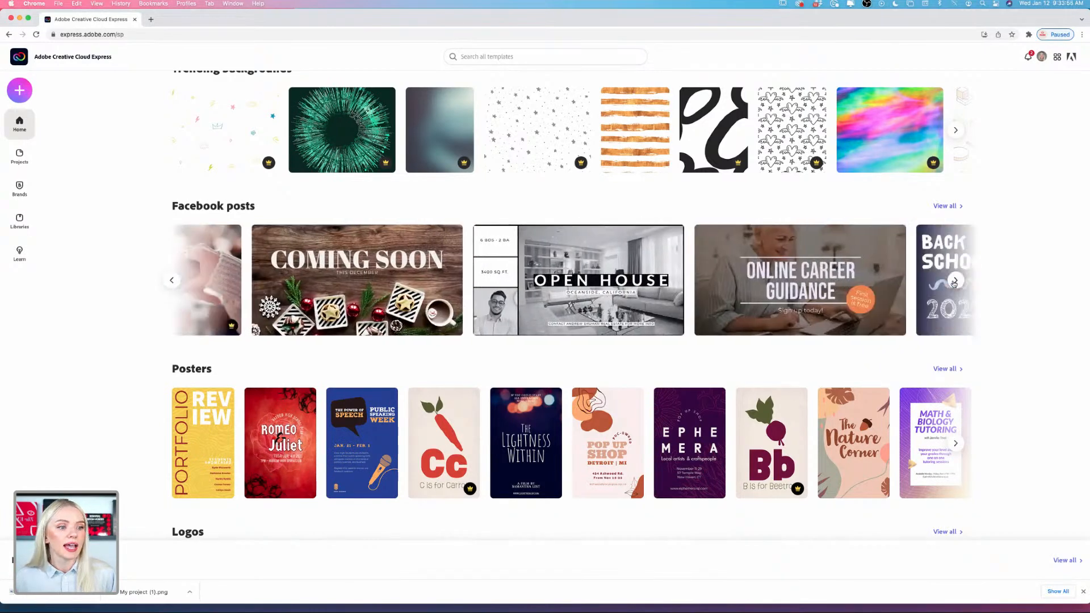
pyautogui.click(955, 280)
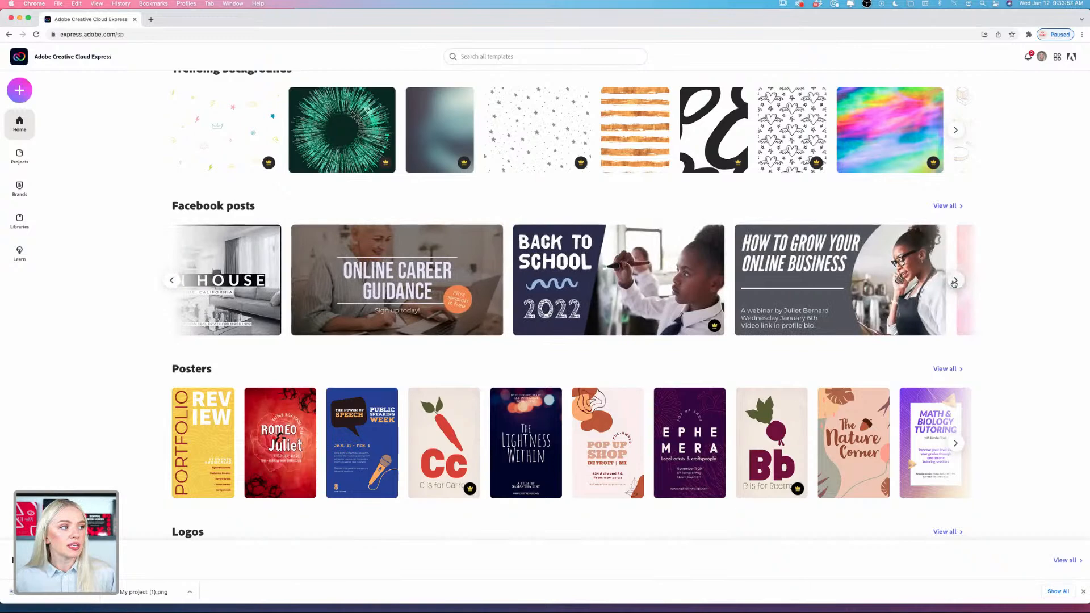
pyautogui.click(955, 280)
# - Open the full Facebook posts template collection and look through its categories and the list of all templates
pyautogui.click(945, 207)
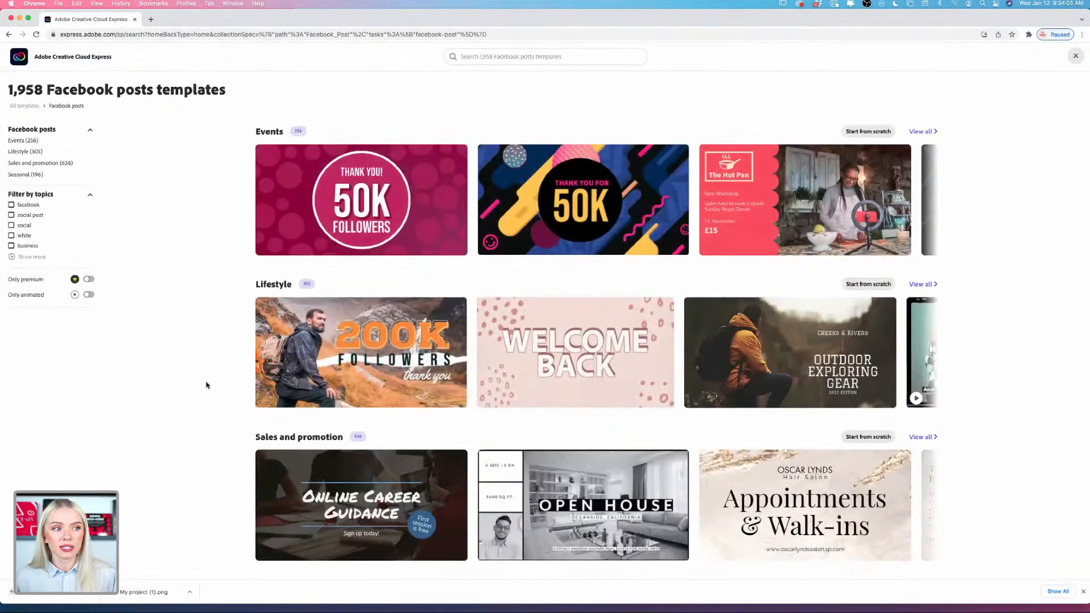
pyautogui.scroll(-3, 206, 385)
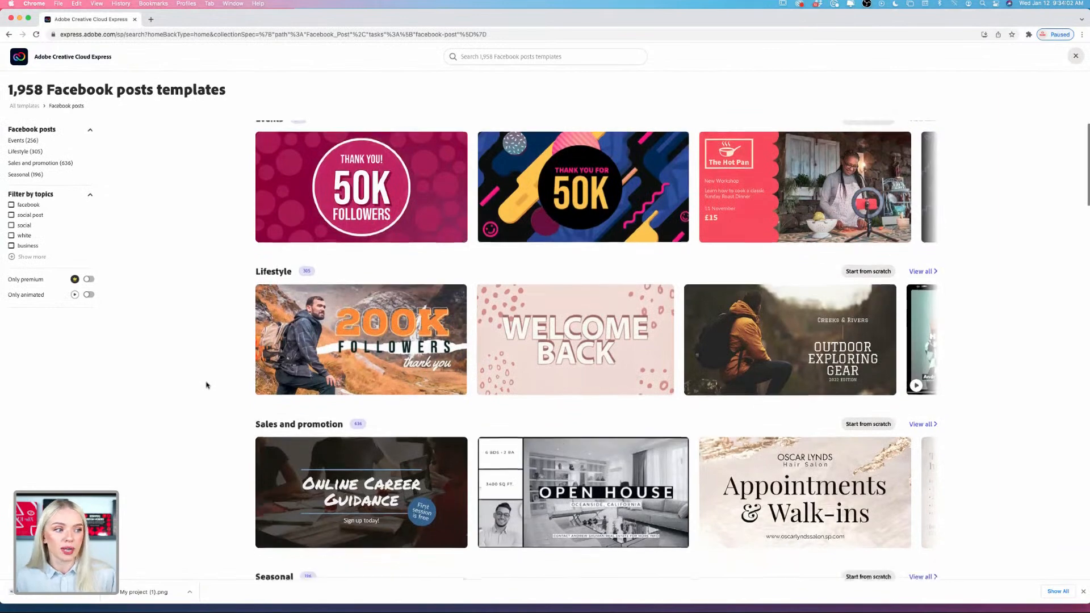
pyautogui.scroll(-15, 206, 385)
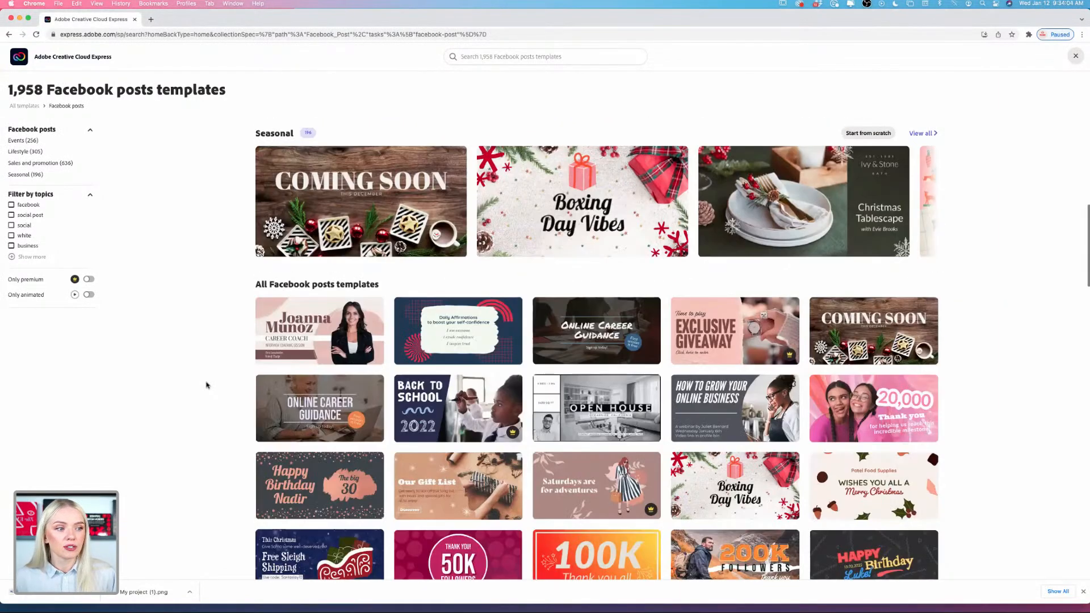
pyautogui.scroll(2, 40, 260)
pyautogui.scroll(15, 39, 259)
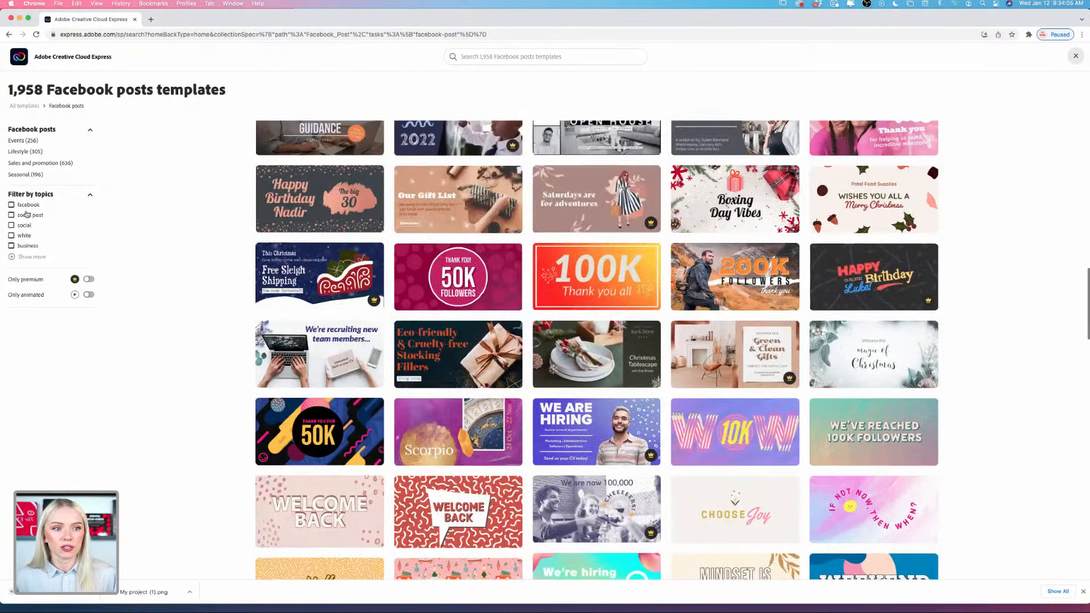
# - Return to the home page and open the full collection of Instagram stories templates
pyautogui.click(9, 35)
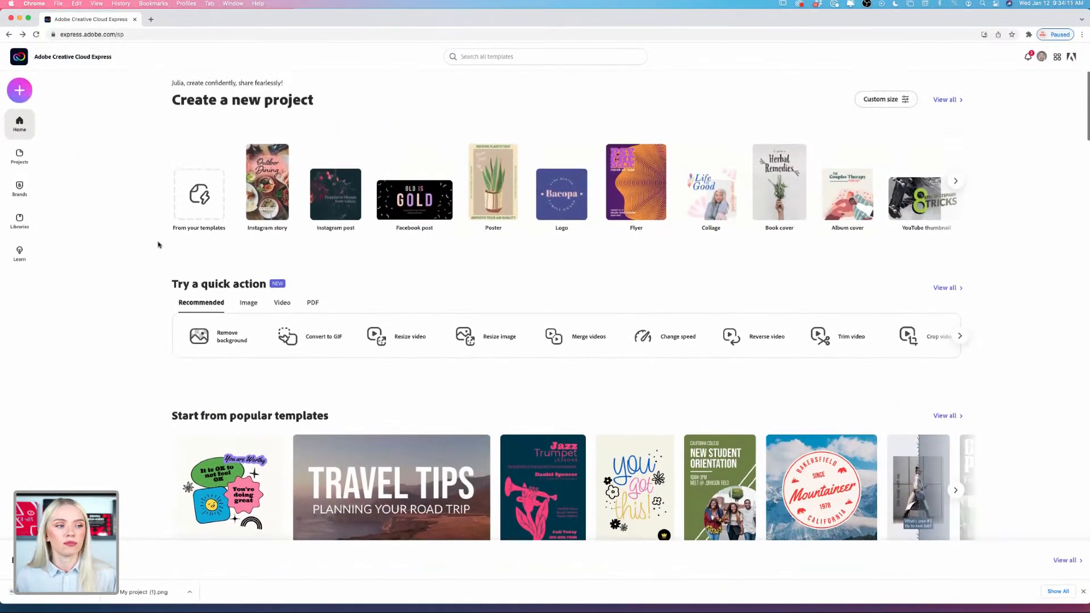
pyautogui.scroll(-2, 158, 245)
pyautogui.scroll(-5, 159, 245)
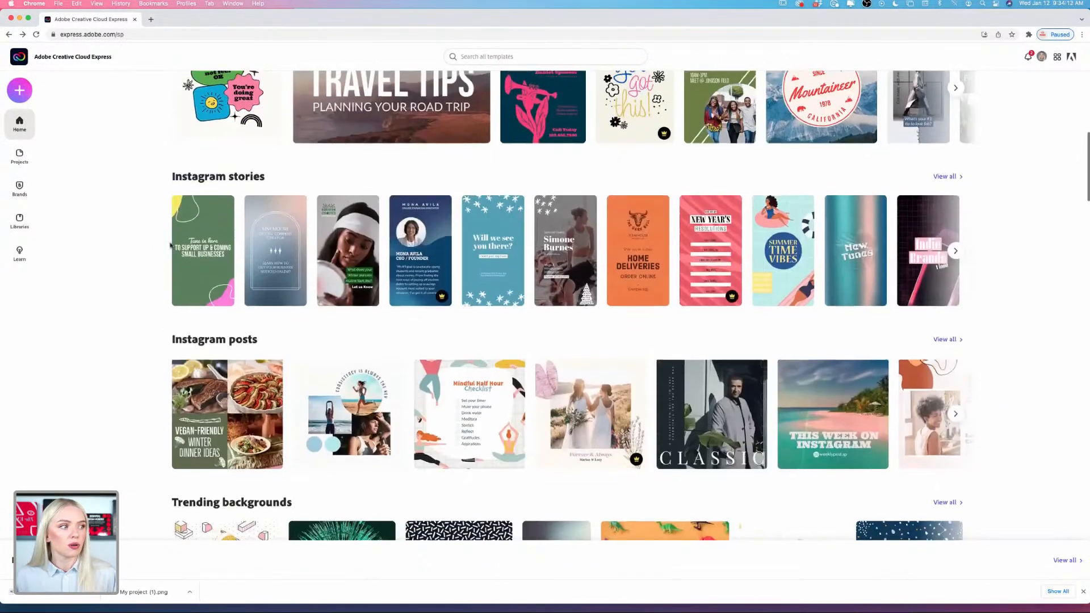
pyautogui.moveTo(842, 227)
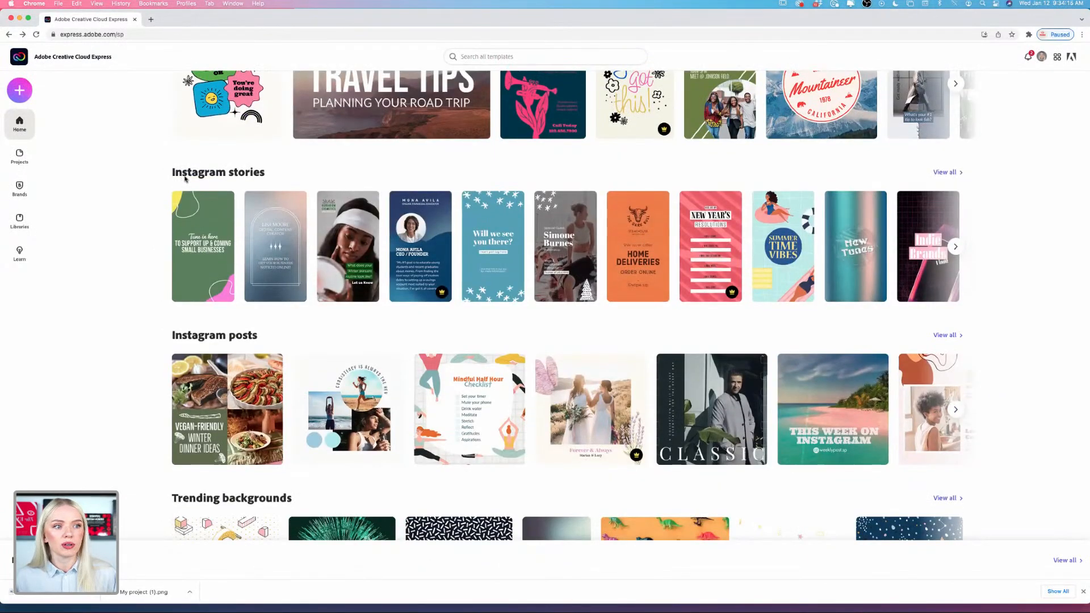
pyautogui.click(944, 172)
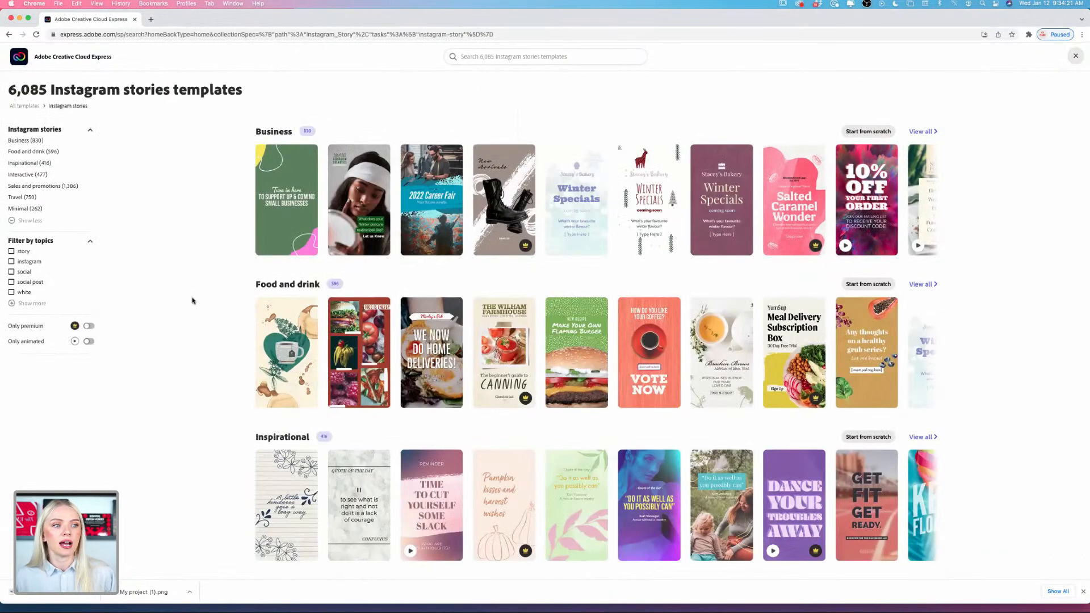
# - Examine the Instagram stories template categories, including Food and drink, Inspirational, Interactive, Sales and promotions, and Travel
pyautogui.scroll(-6, 199, 372)
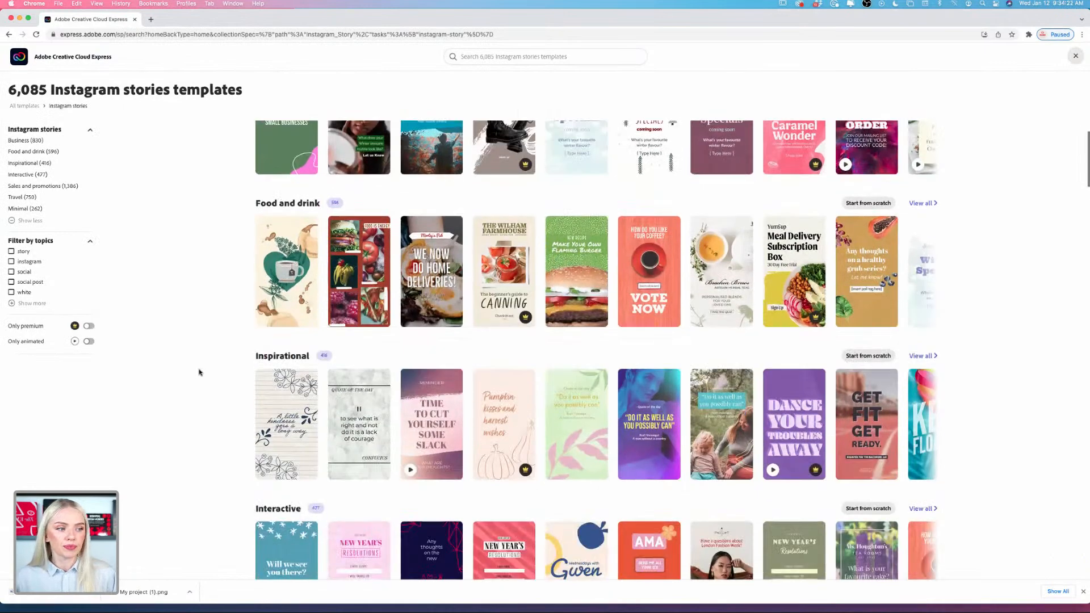
pyautogui.scroll(-4, 199, 372)
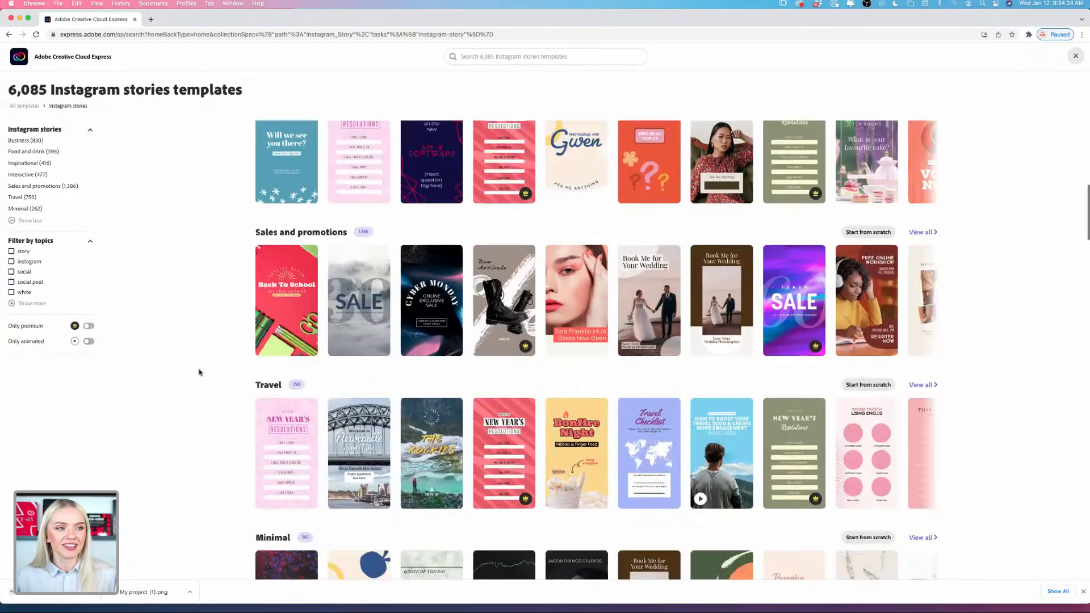
pyautogui.scroll(3, 198, 372)
pyautogui.scroll(2, 199, 363)
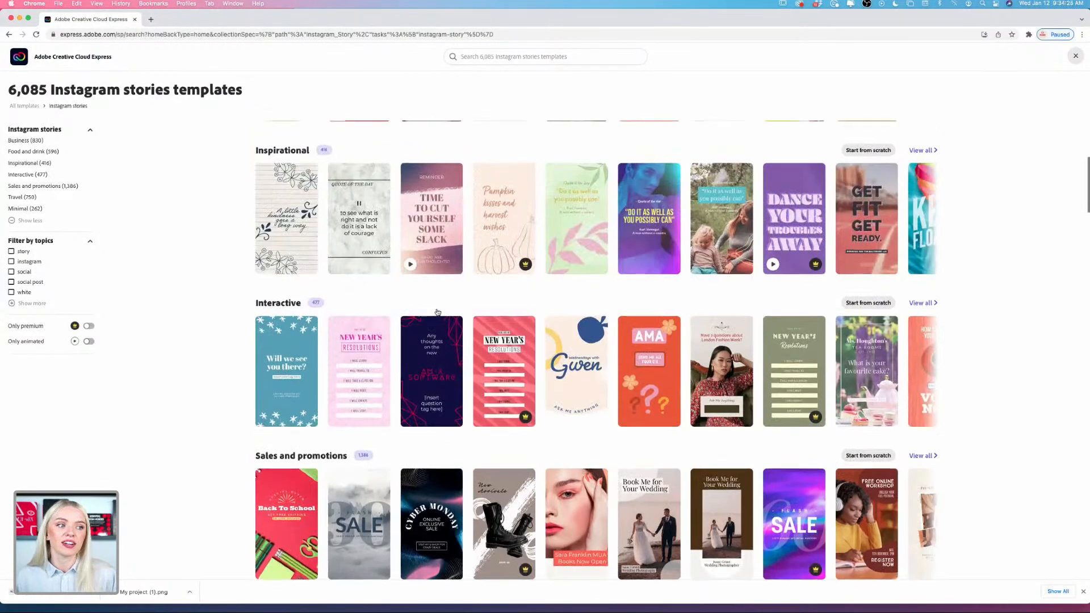
pyautogui.scroll(2, 219, 335)
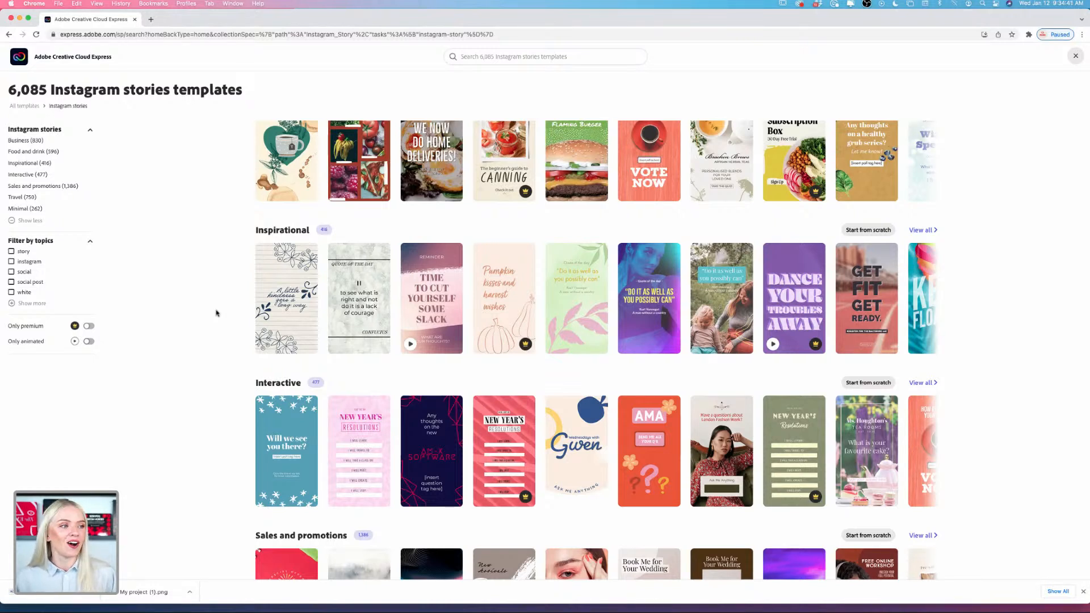
pyautogui.scroll(-3, 214, 333)
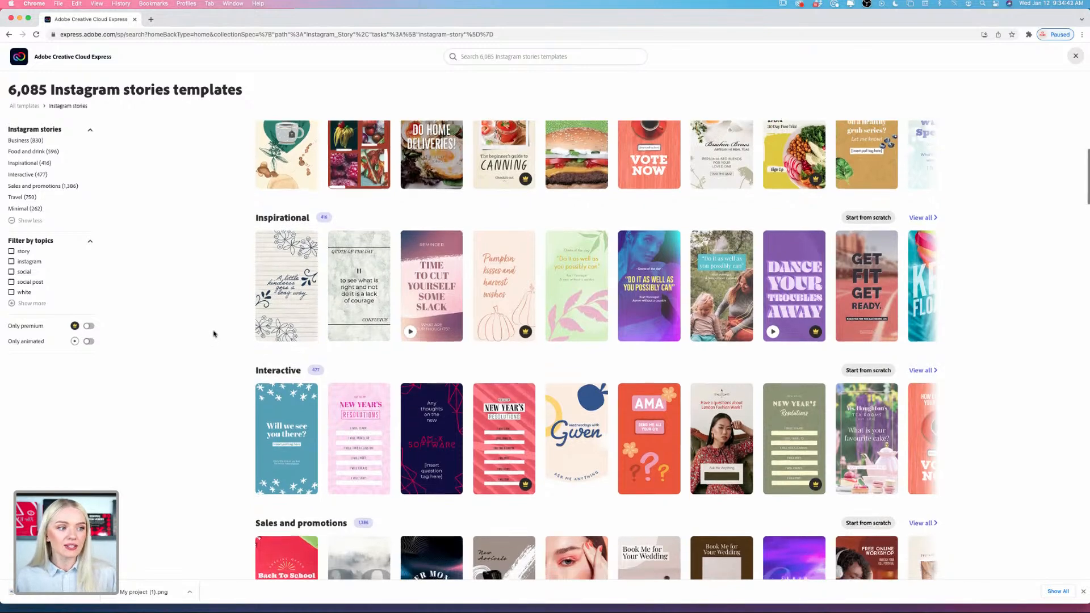
pyautogui.scroll(-2, 215, 334)
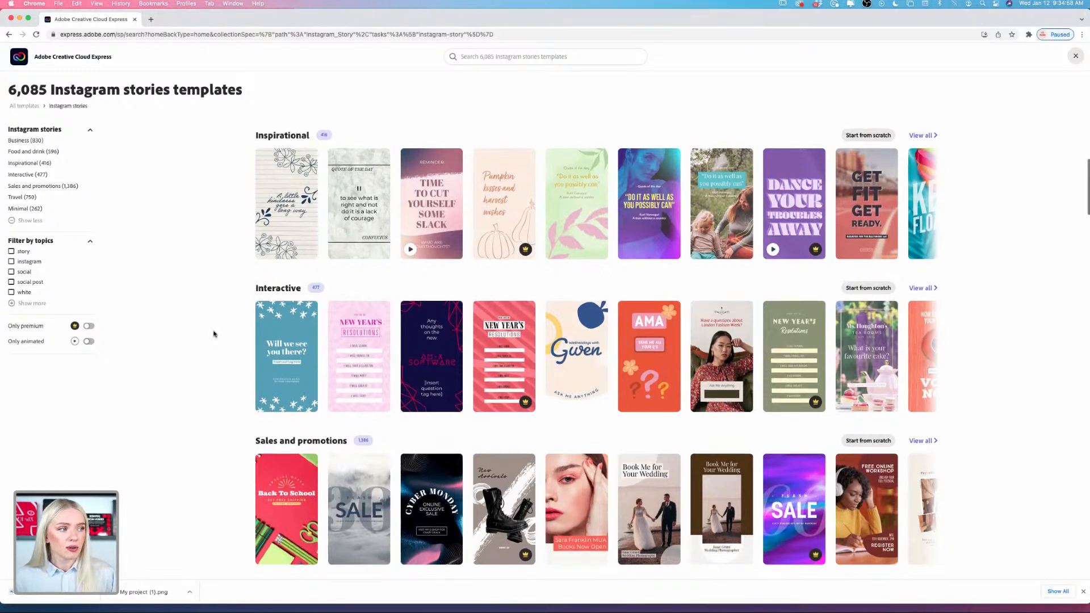
# - Look through the Sales and promotions, Travel and Minimal rows and the list of all Instagram stories templates
pyautogui.scroll(-1, 213, 333)
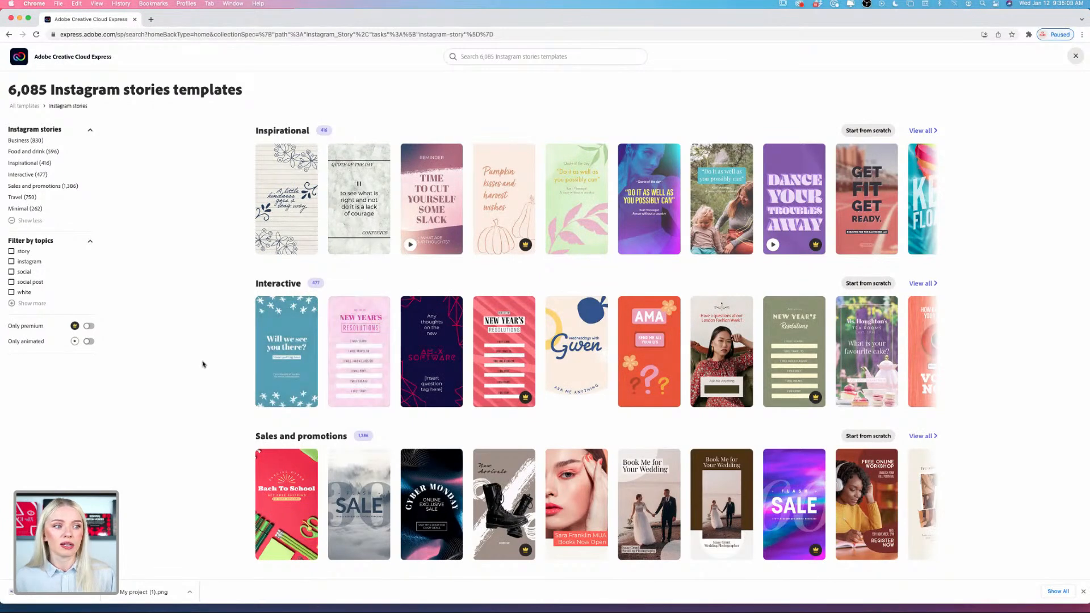
pyautogui.scroll(-2, 204, 363)
pyautogui.scroll(1, 206, 363)
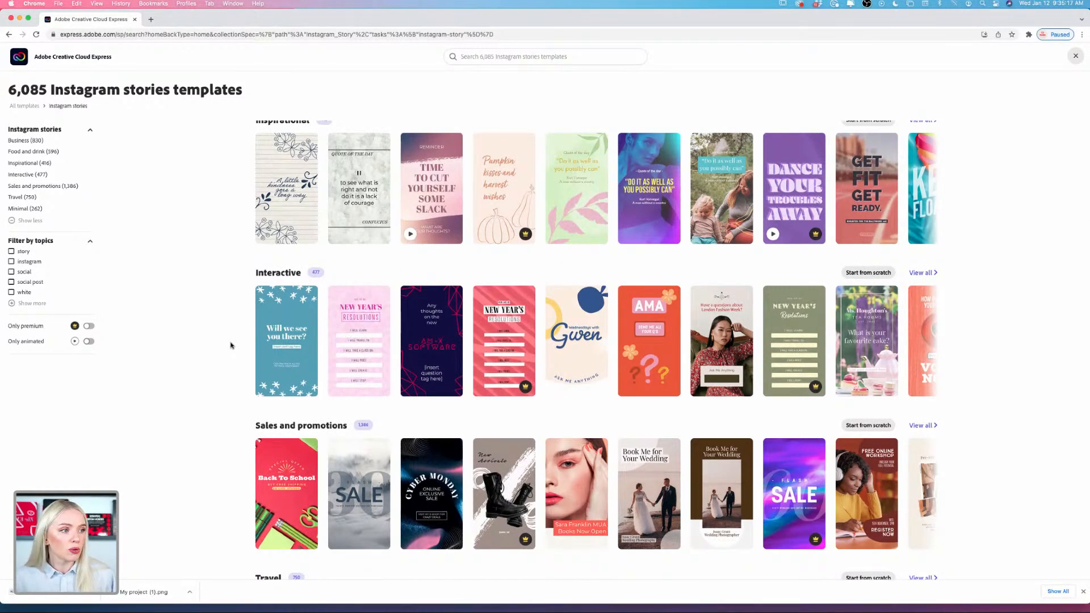
pyautogui.scroll(1, 215, 156)
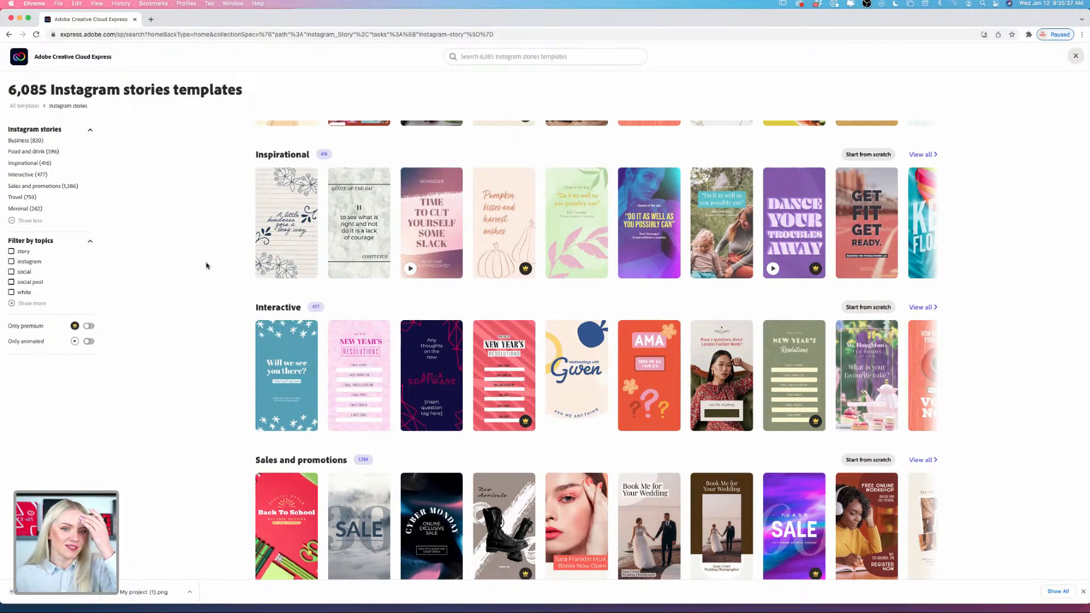
pyautogui.scroll(-5, 206, 266)
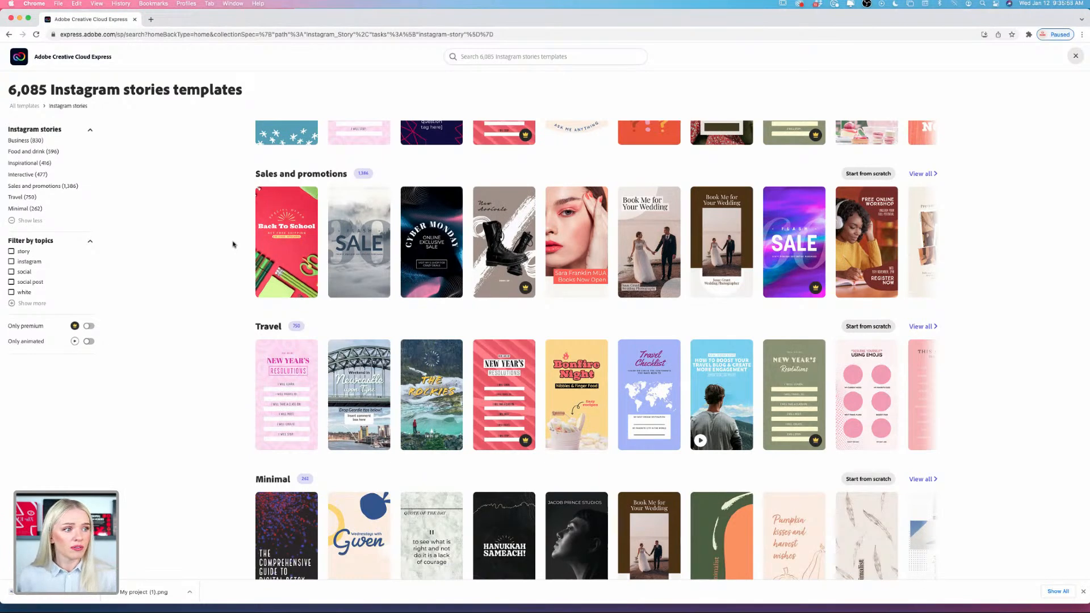
pyautogui.scroll(-1, 233, 244)
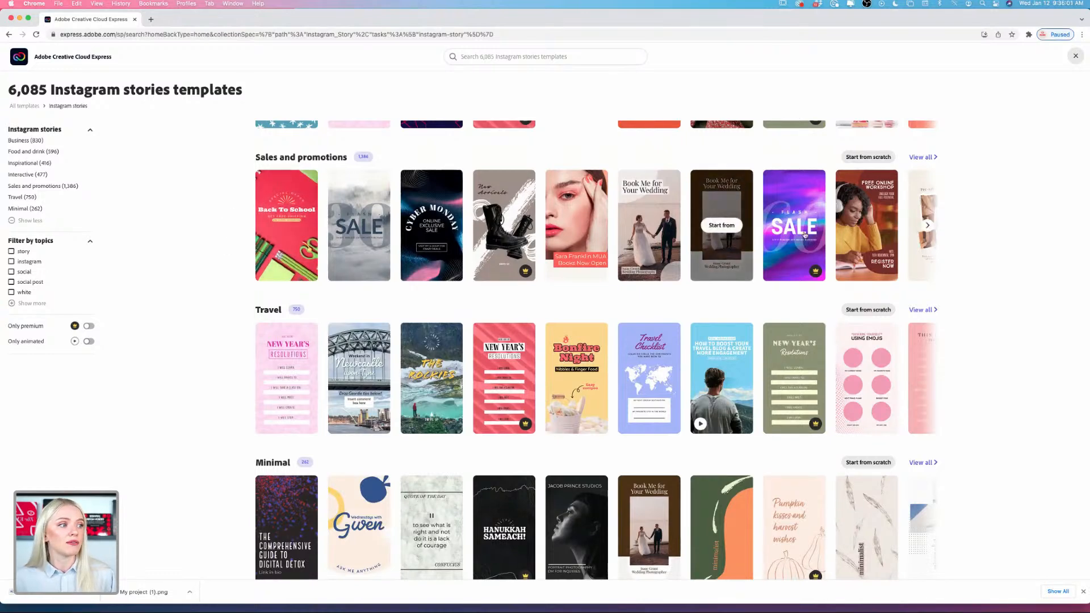
pyautogui.scroll(-5, 223, 241)
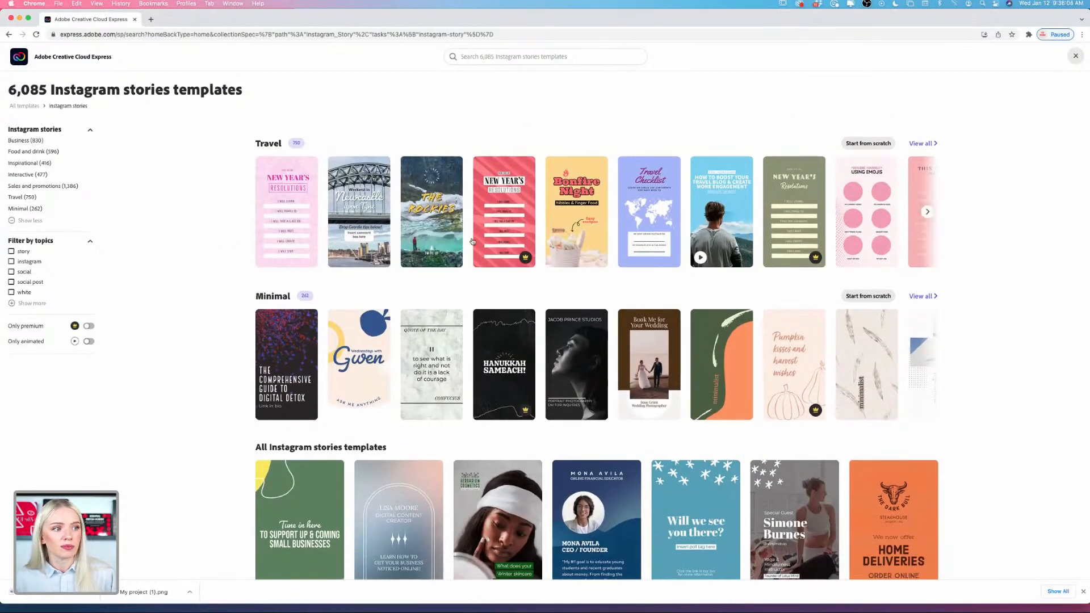
pyautogui.scroll(-3, 241, 231)
pyautogui.scroll(-2, 241, 231)
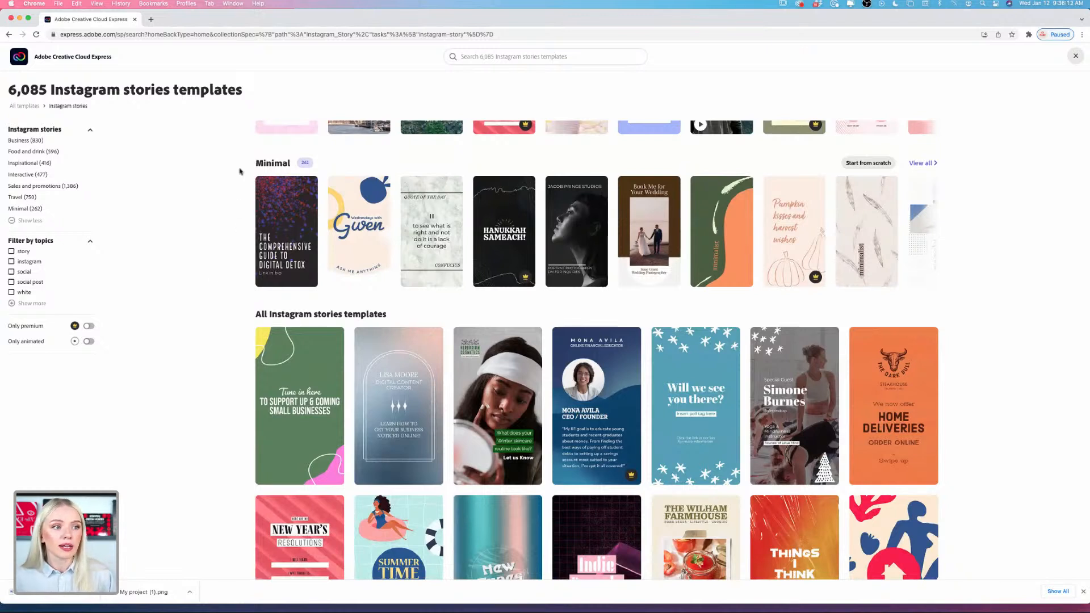
pyautogui.scroll(-3, 220, 295)
pyautogui.scroll(-3, 220, 296)
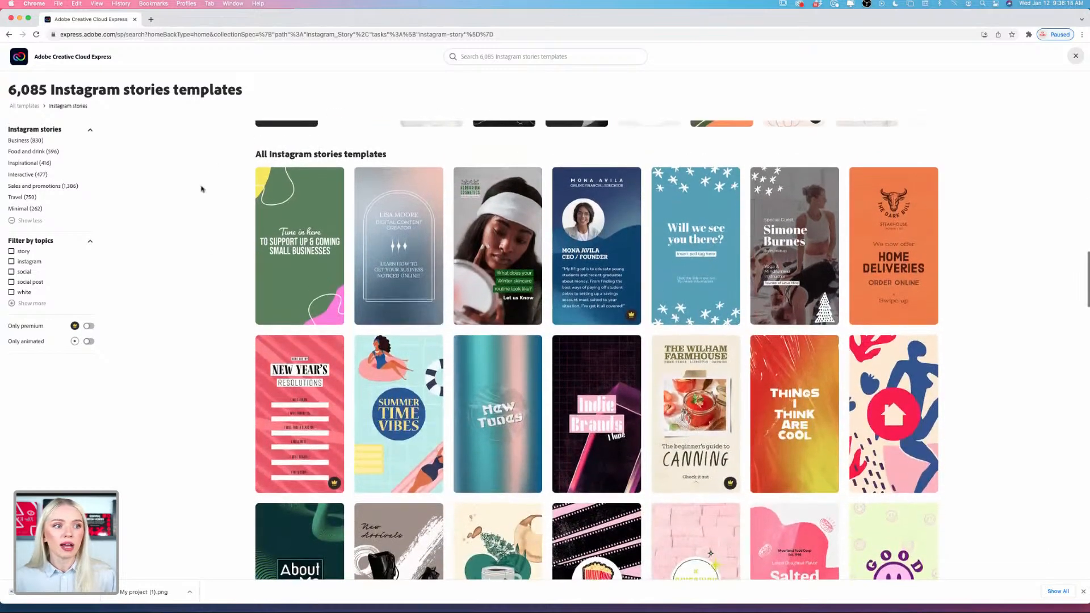
pyautogui.scroll(12, 215, 259)
pyautogui.scroll(20, 216, 259)
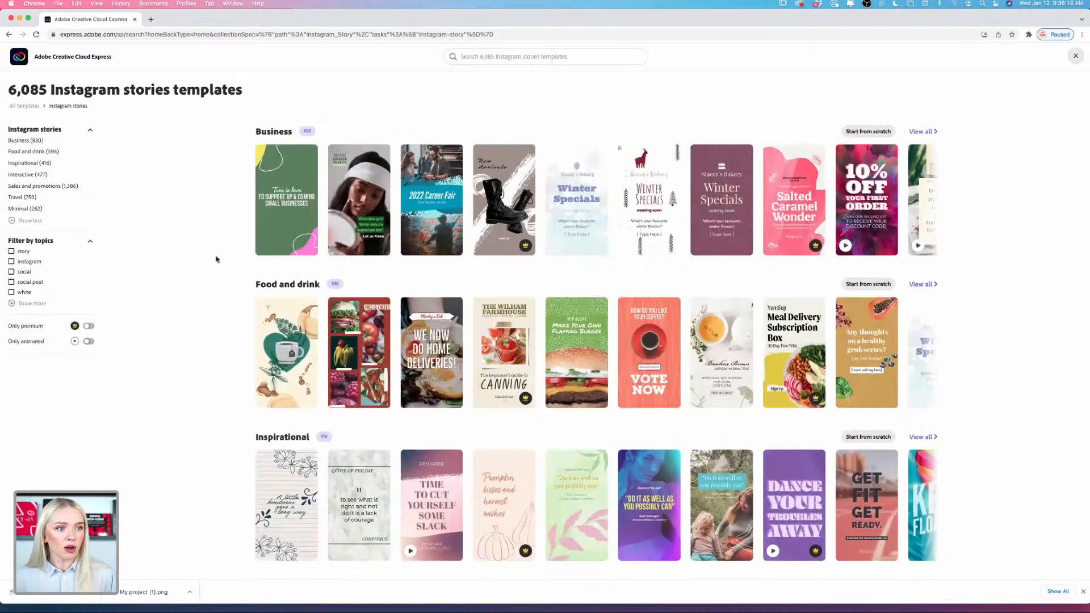
# - Open the full Business collection of Instagram stories templates and look through it down to the end
pyautogui.click(920, 131)
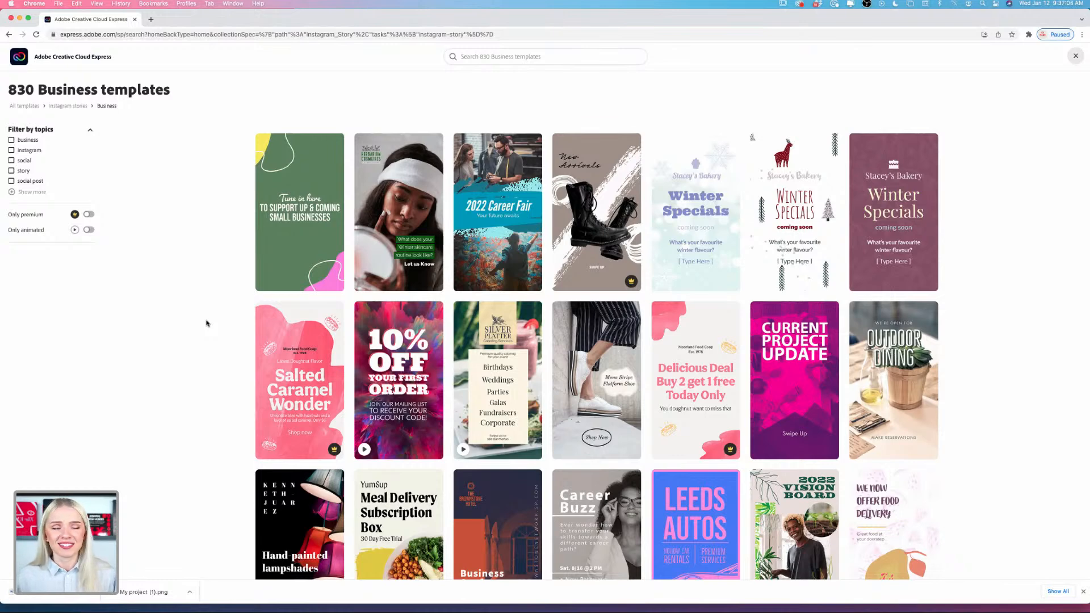
pyautogui.scroll(-1, 206, 322)
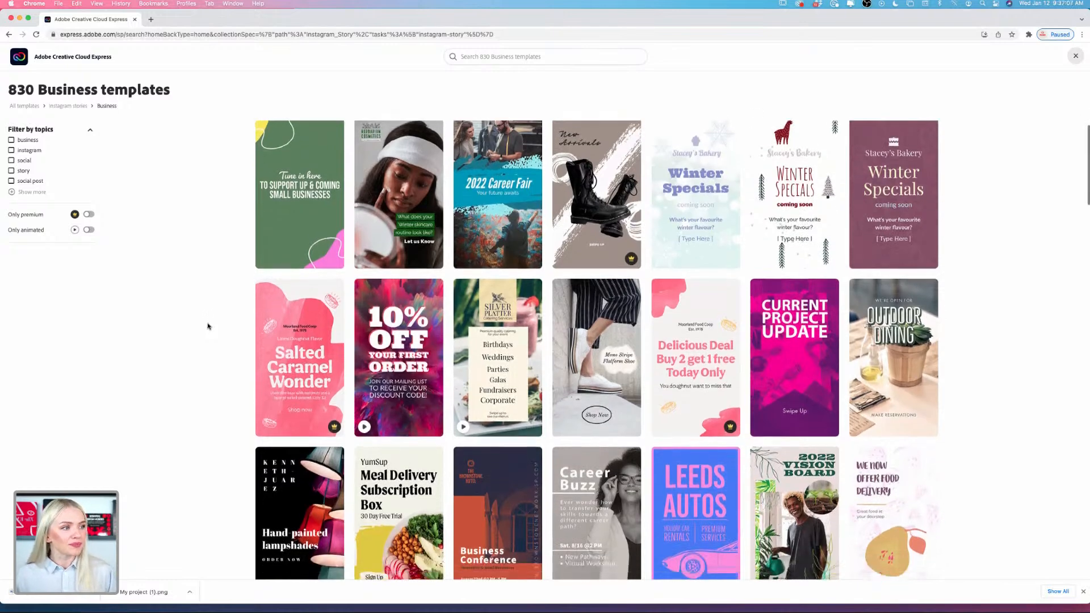
pyautogui.scroll(1, 208, 322)
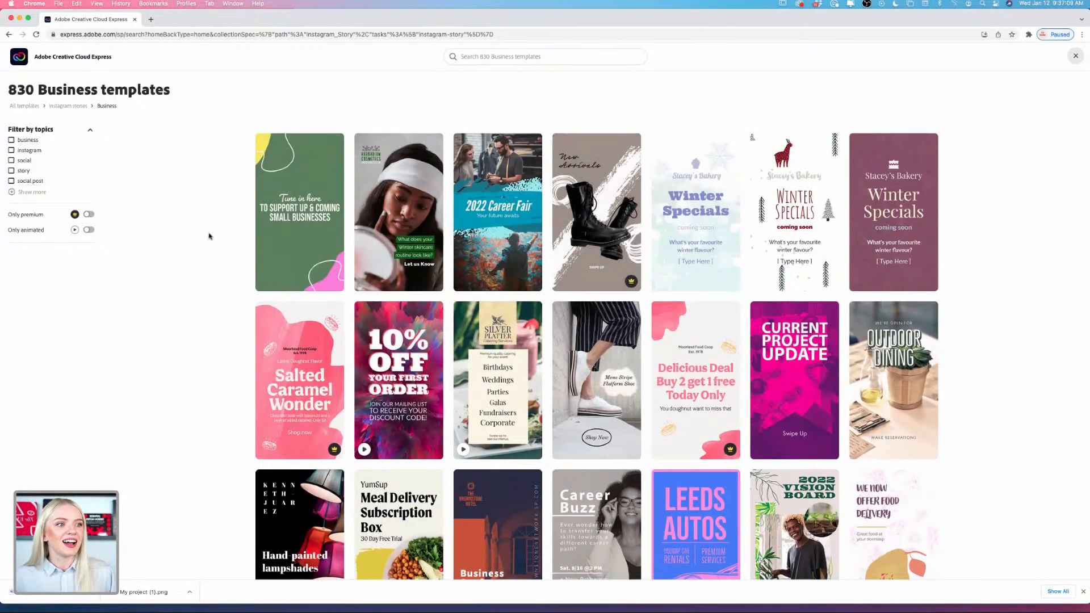
pyautogui.scroll(-1, 246, 340)
pyautogui.scroll(-8, 245, 340)
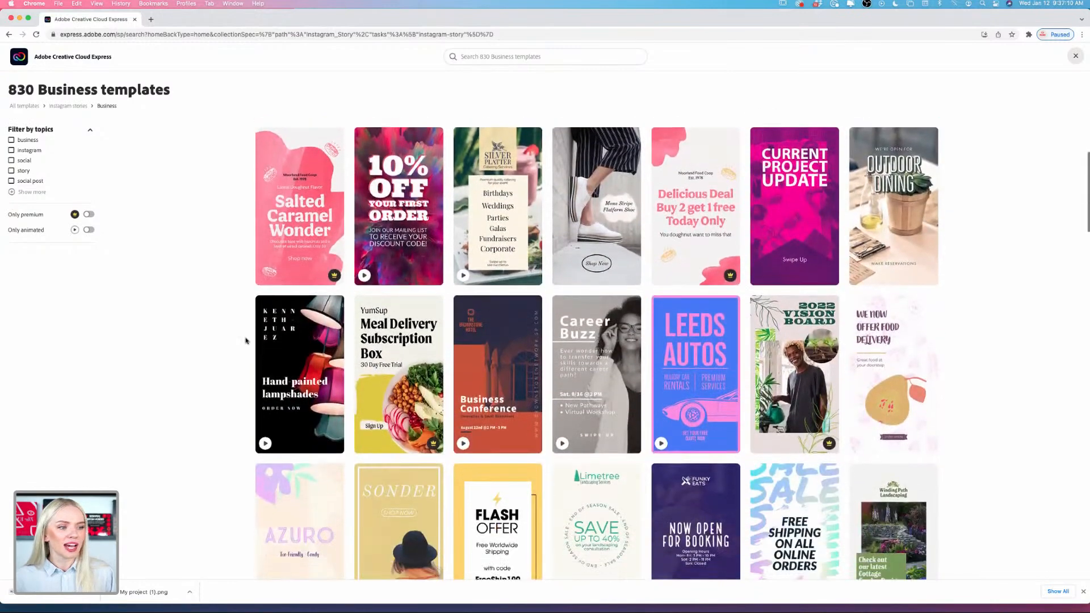
pyautogui.scroll(-7, 245, 340)
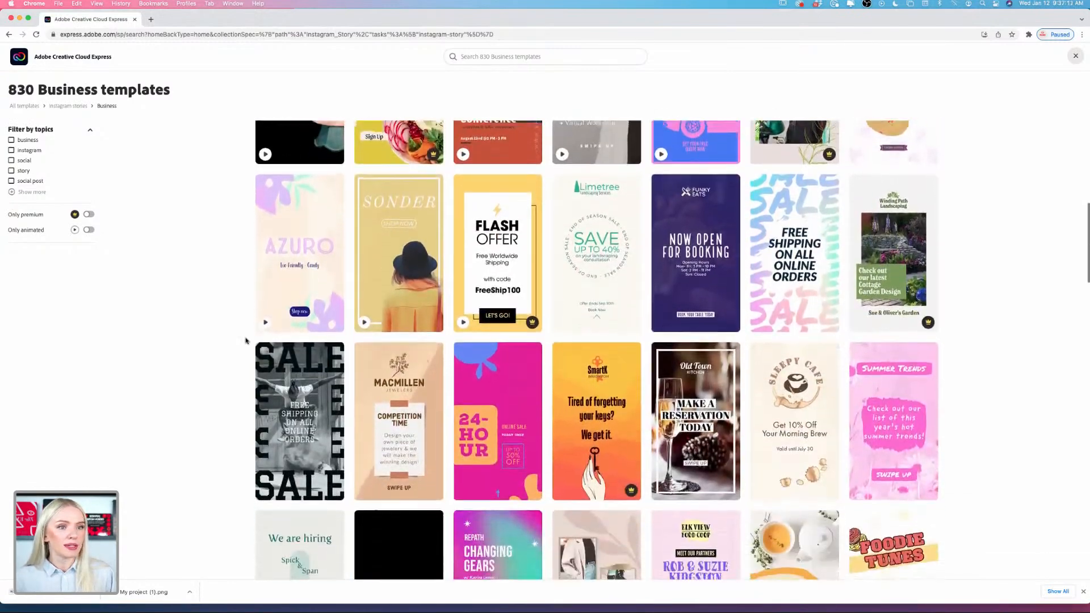
pyautogui.scroll(-9, 245, 340)
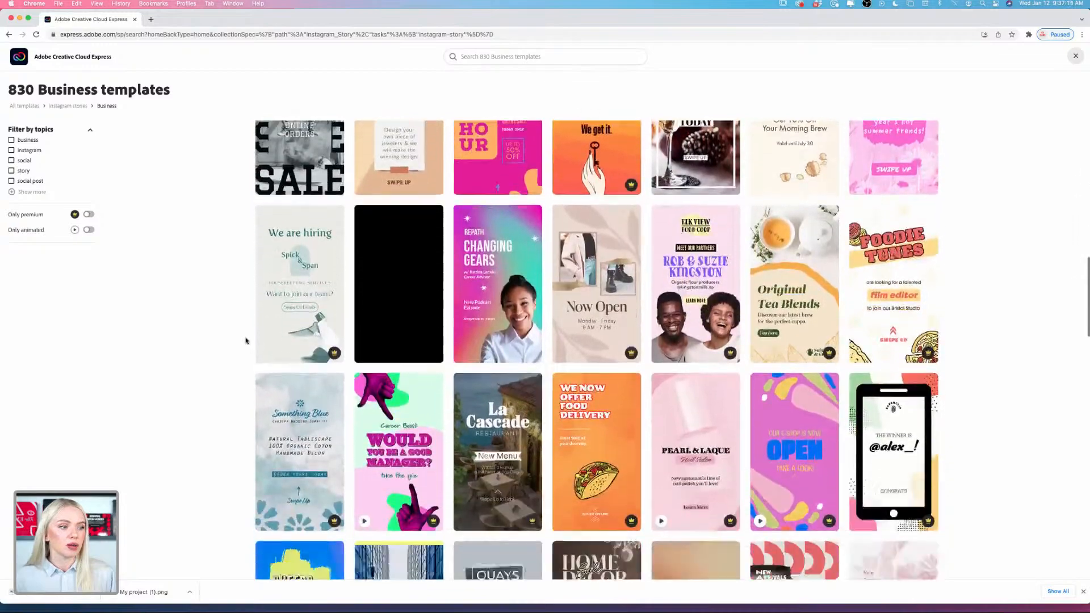
pyautogui.scroll(-8, 246, 341)
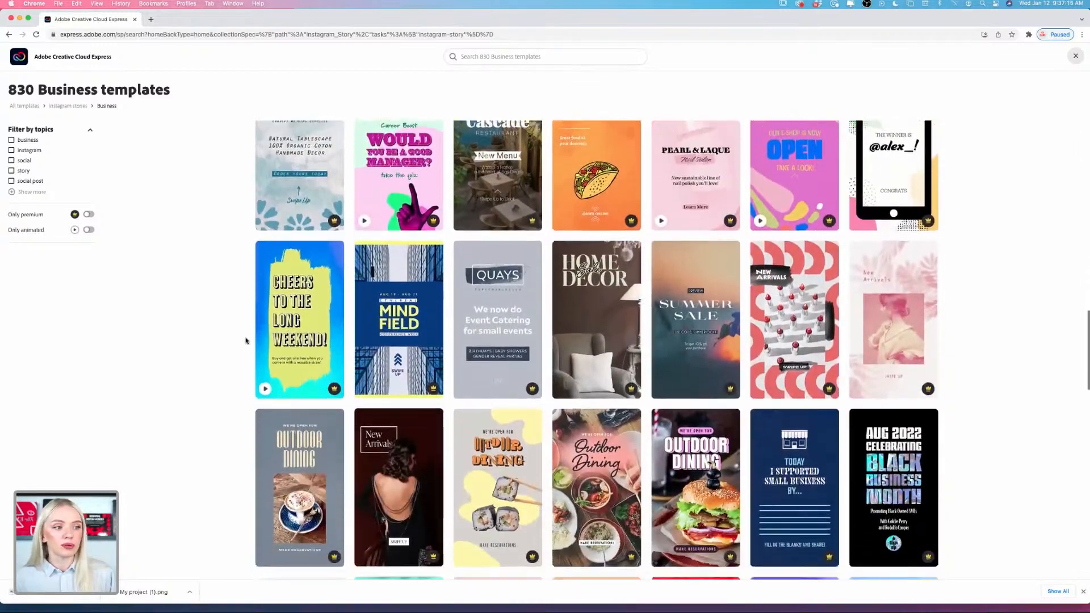
pyautogui.scroll(-10, 245, 340)
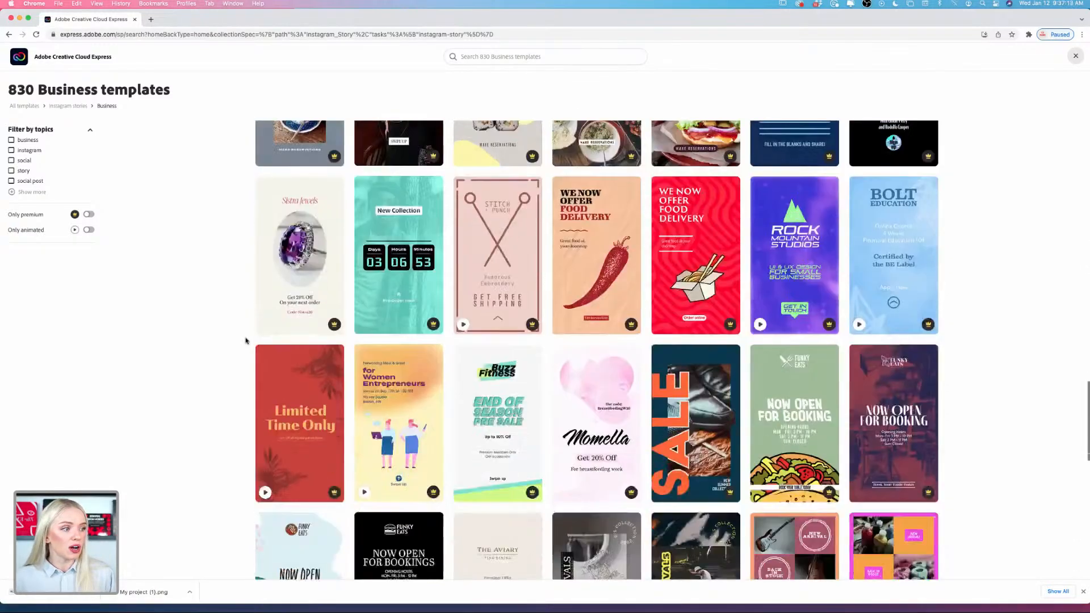
pyautogui.scroll(-13, 245, 340)
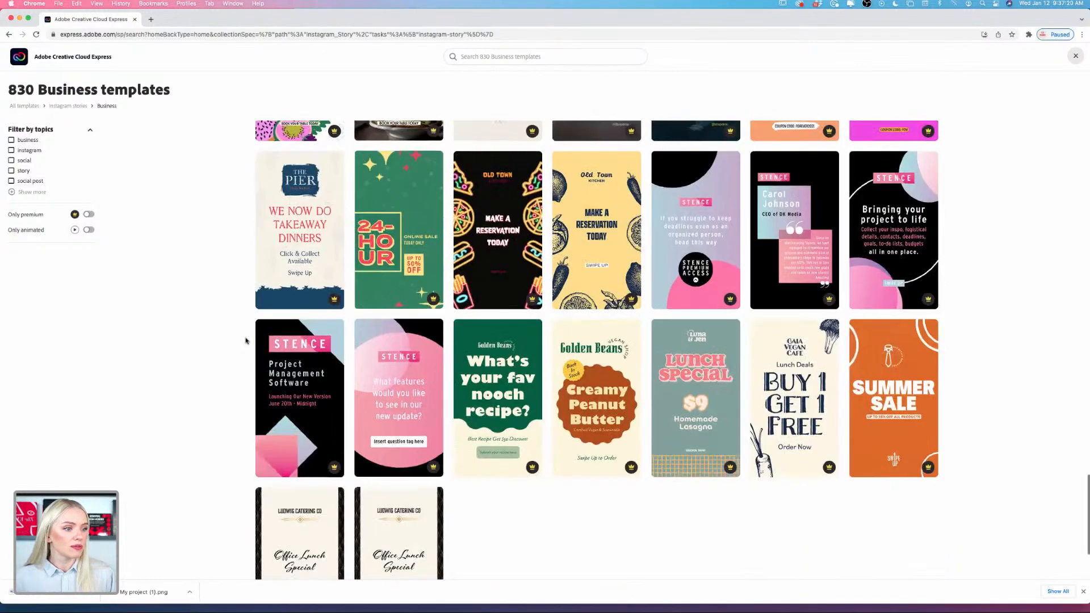
pyautogui.scroll(6, 245, 340)
pyautogui.scroll(-4, 245, 340)
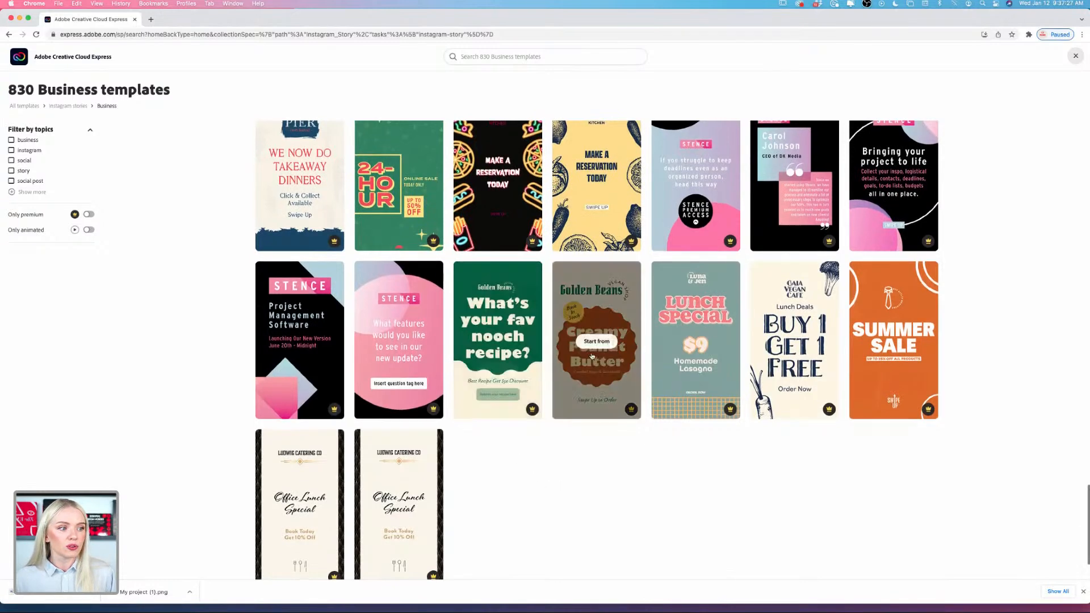
pyautogui.scroll(-1, 586, 450)
pyautogui.scroll(-1, 587, 450)
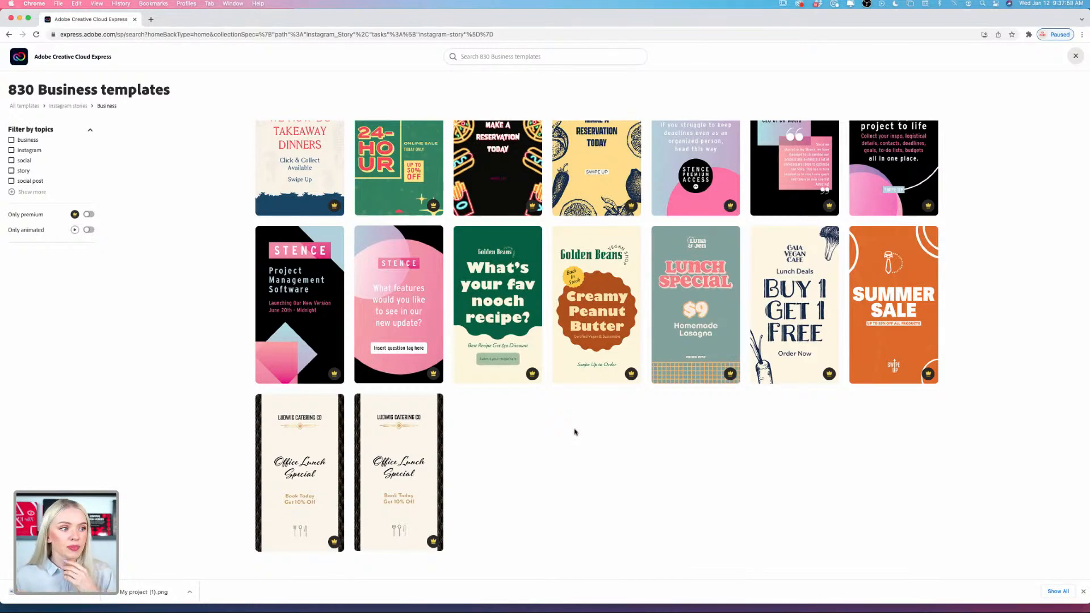
# - Create a new project from the green Golden Beans template "What's your fav nooch recipe?"
pyautogui.moveTo(498, 292)
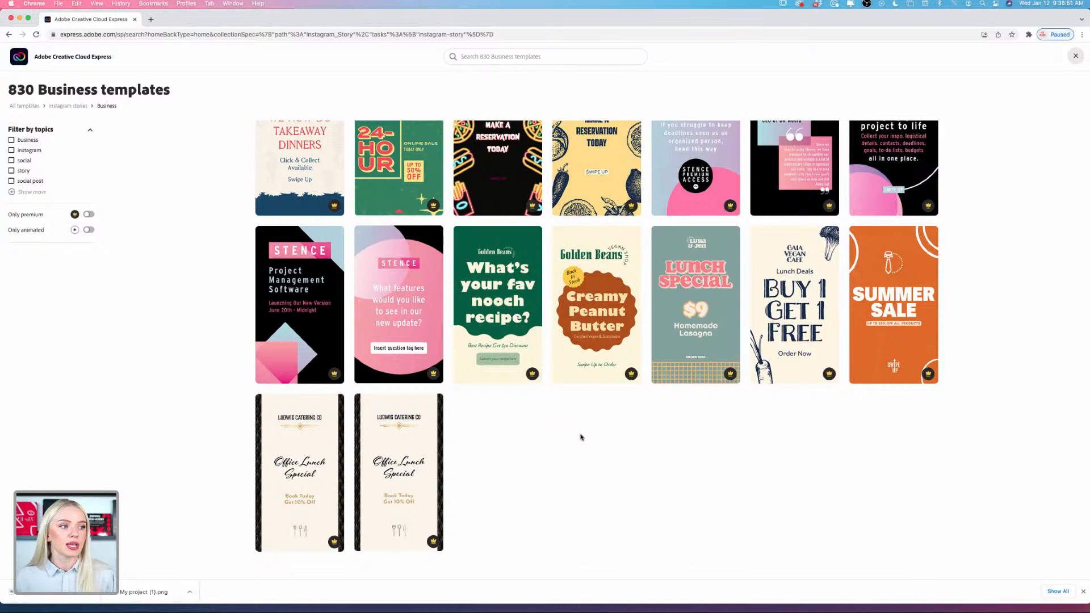
pyautogui.scroll(1, 580, 437)
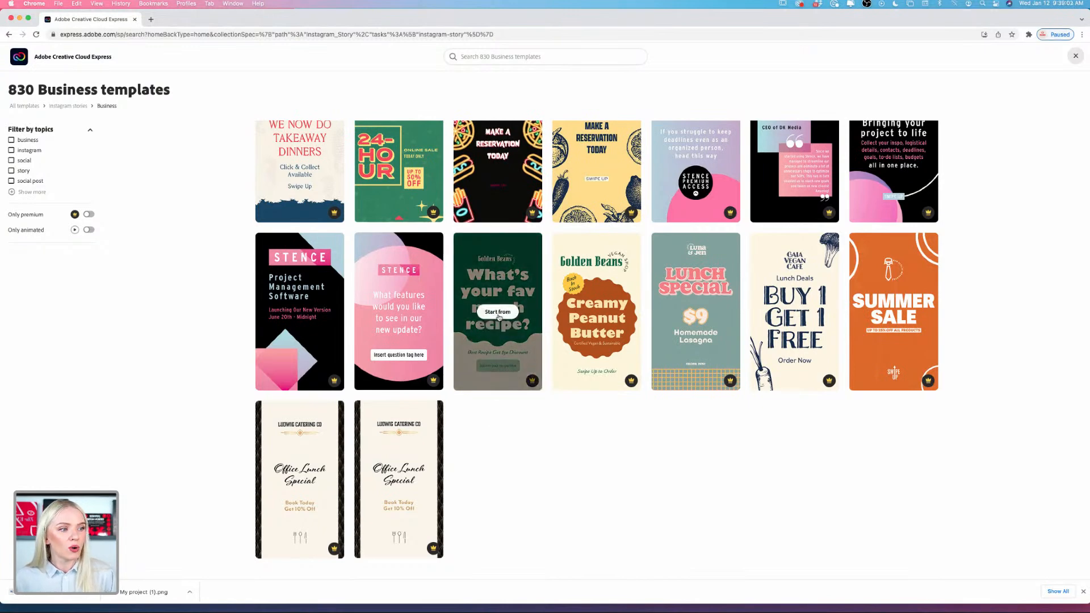
pyautogui.click(498, 312)
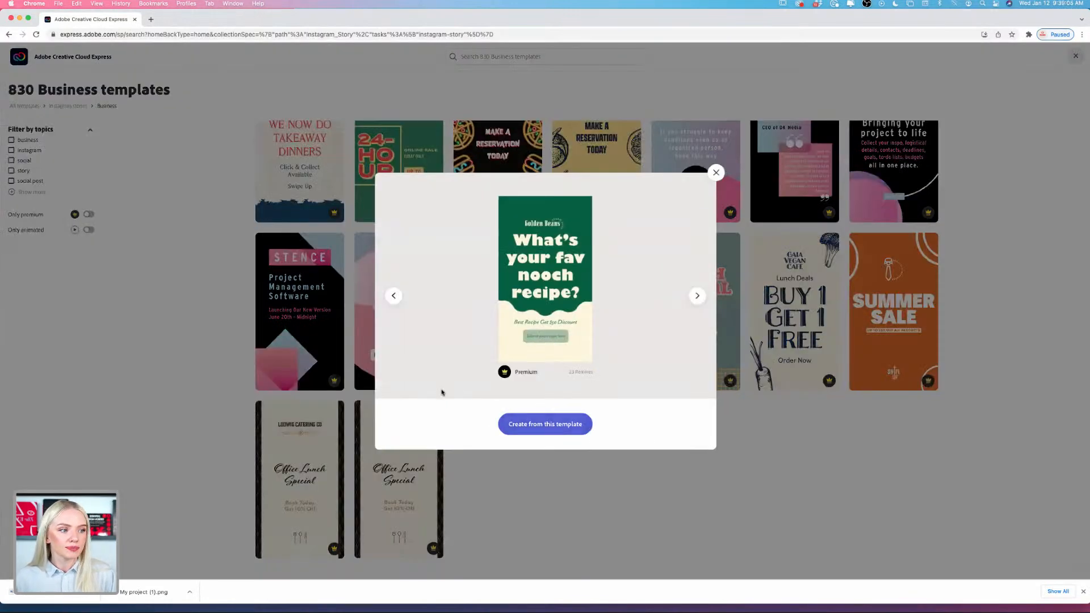
pyautogui.click(538, 425)
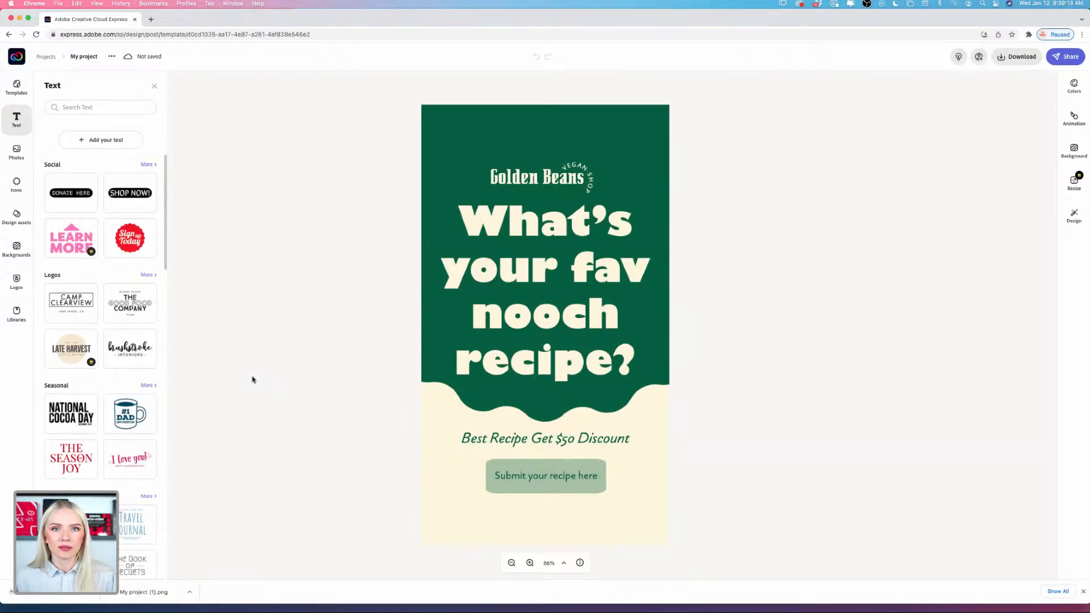
# - Select the "What's your fav nooch recipe?" headline and try left alignment before setting it to centre
pyautogui.click(500, 319)
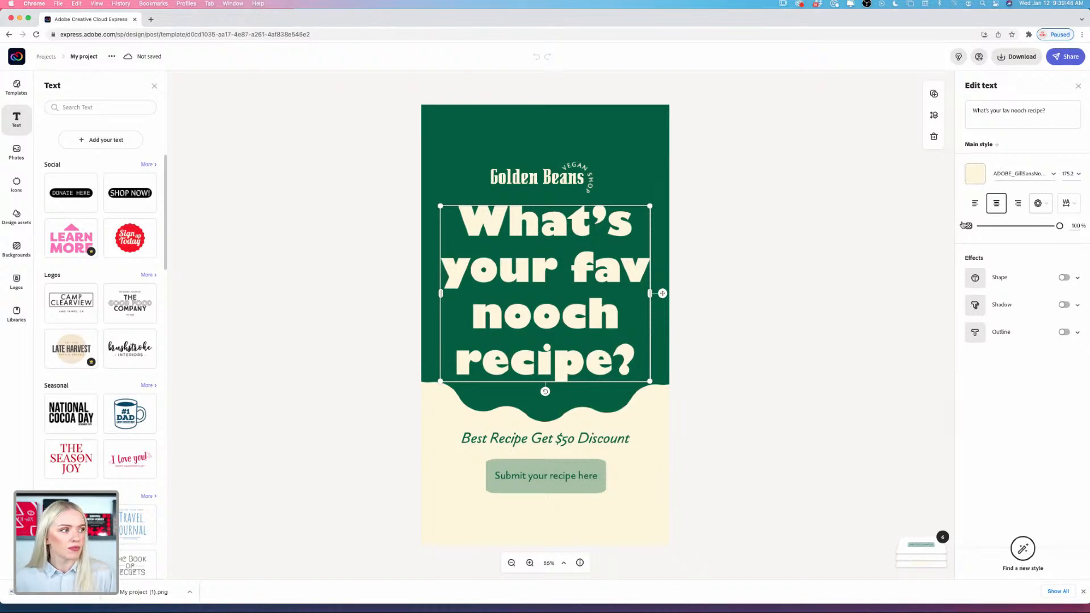
pyautogui.click(975, 203)
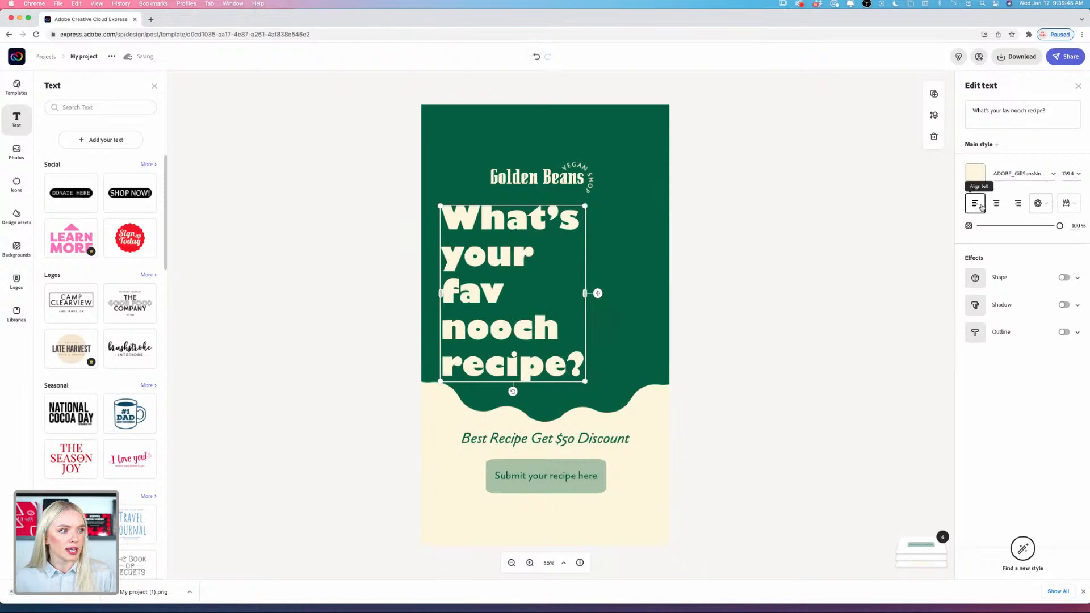
pyautogui.click(1014, 206)
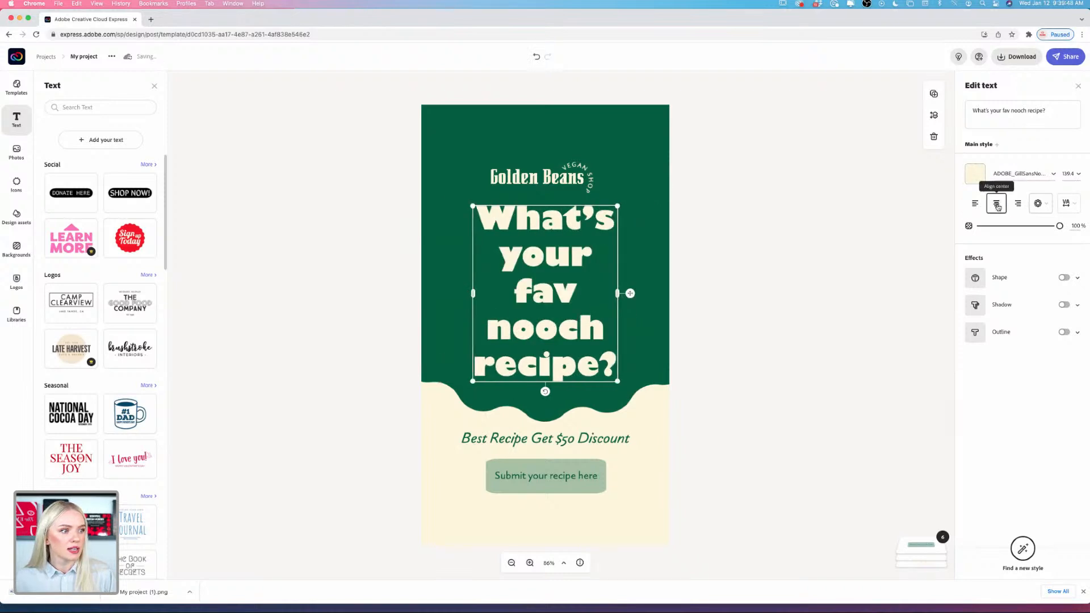
# - Try the Semicircle and Circle curved alignments and two Grid alignments on the headline
pyautogui.click(1046, 205)
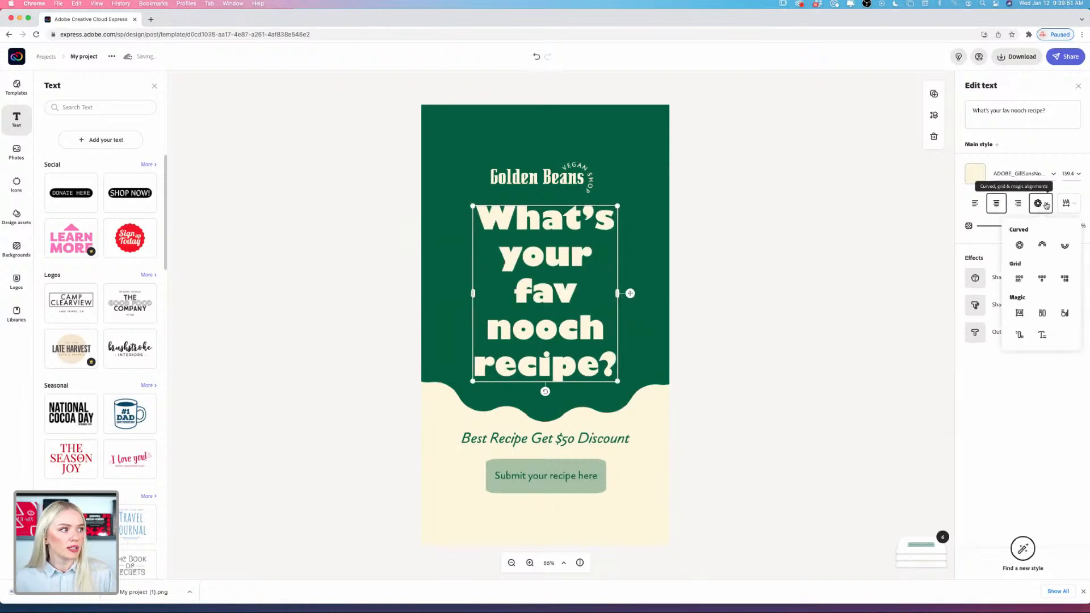
pyautogui.click(1042, 245)
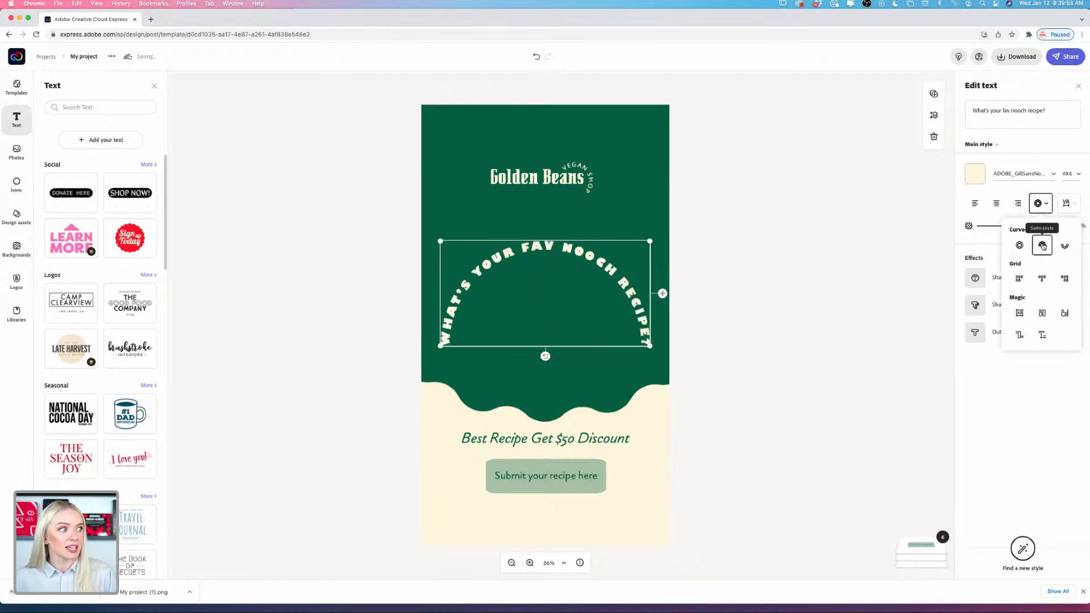
pyautogui.click(1019, 246)
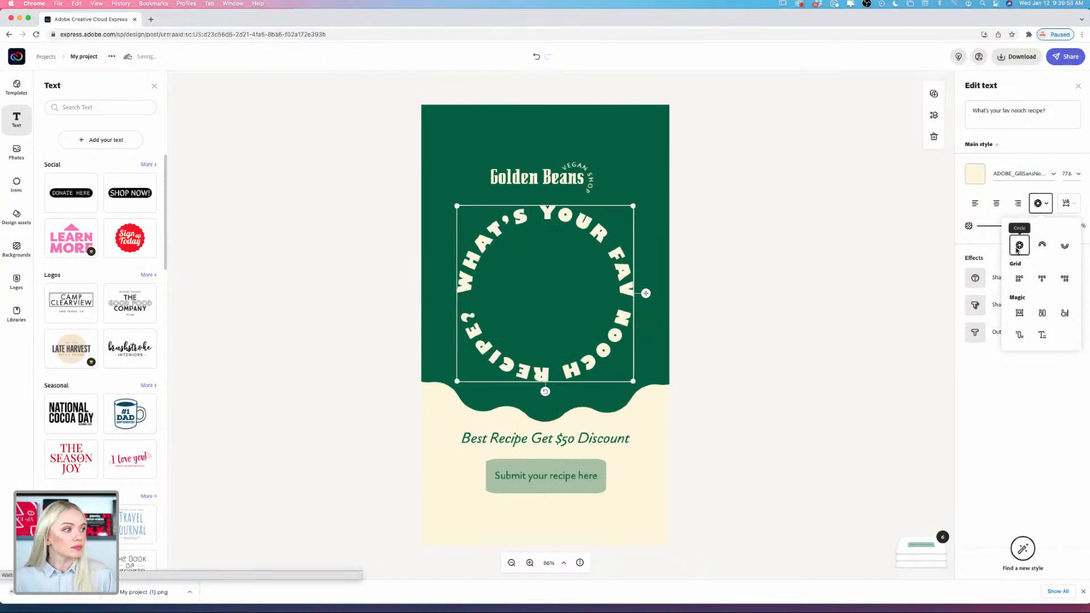
pyautogui.click(1045, 281)
pyautogui.click(1064, 278)
# - Try the Magic alignments on the headline, including Rotate & fit and Rotate, ending with Drop cap
pyautogui.click(1019, 314)
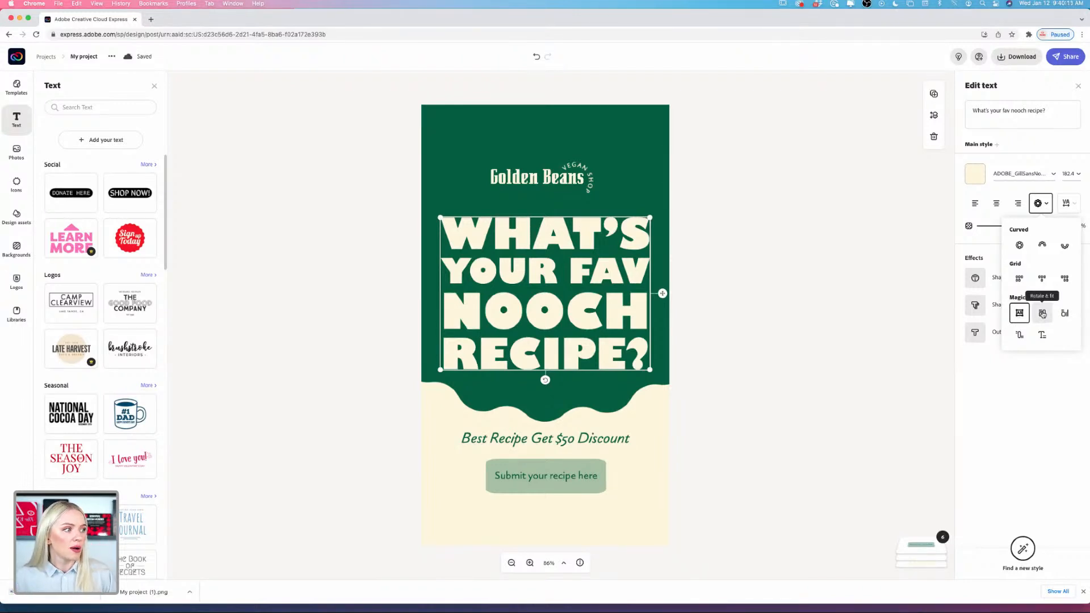
pyautogui.click(1042, 314)
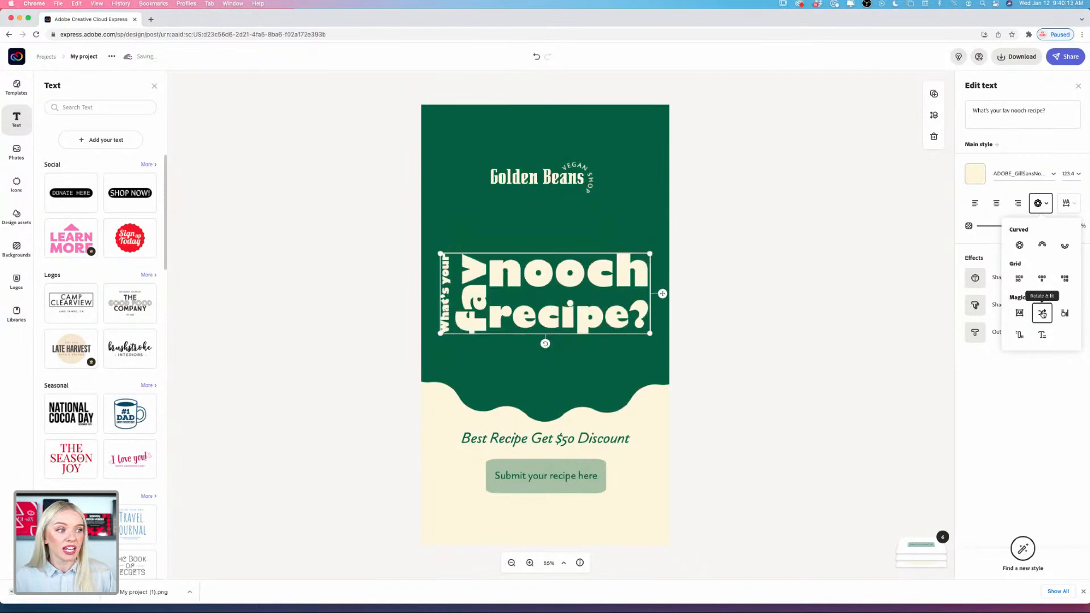
pyautogui.click(1065, 312)
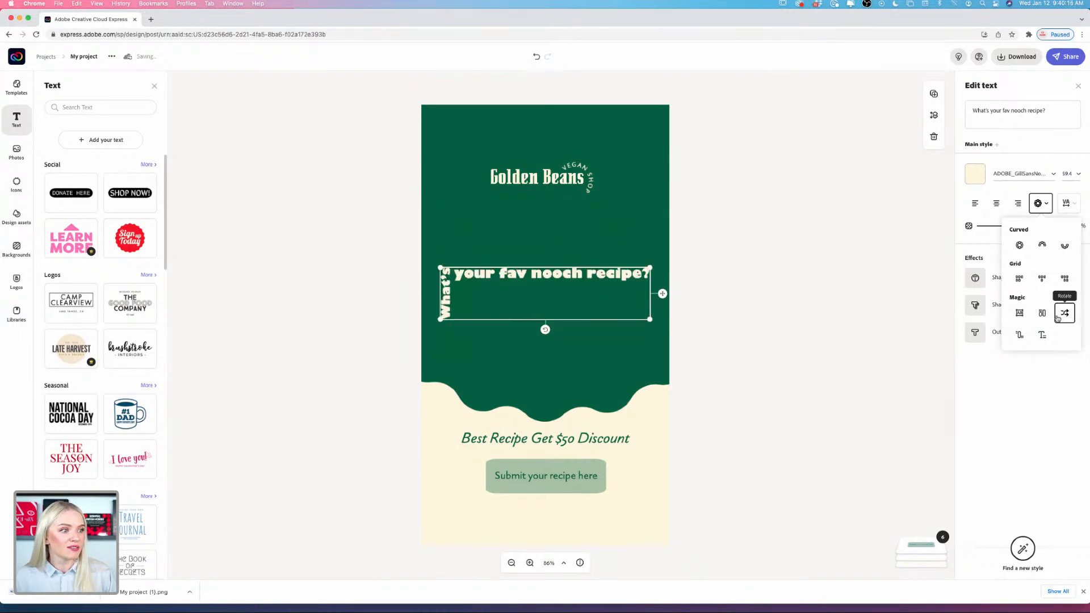
pyautogui.click(1022, 336)
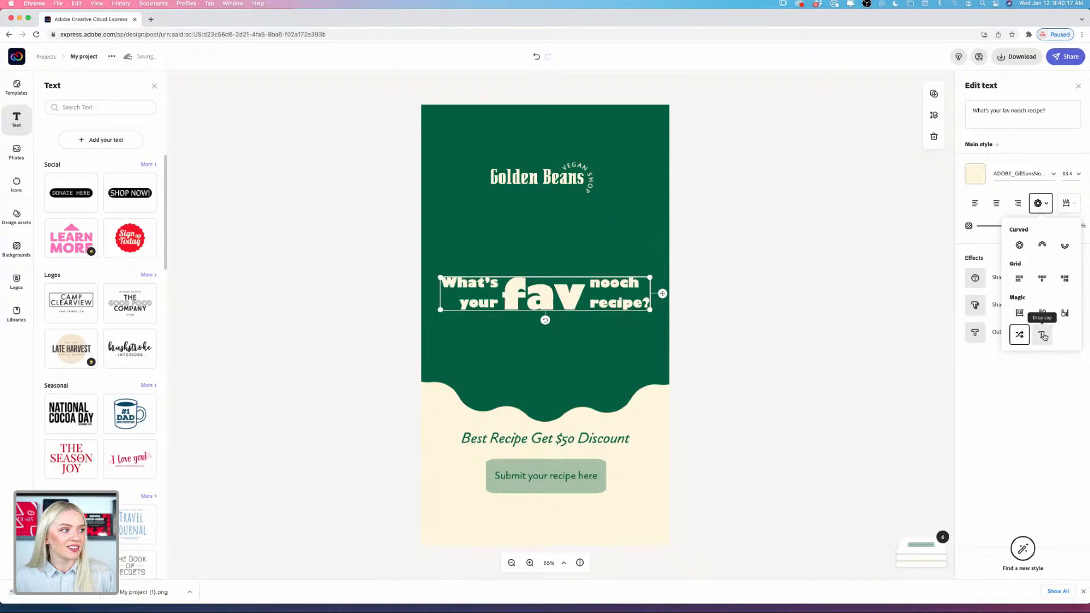
pyautogui.click(1043, 335)
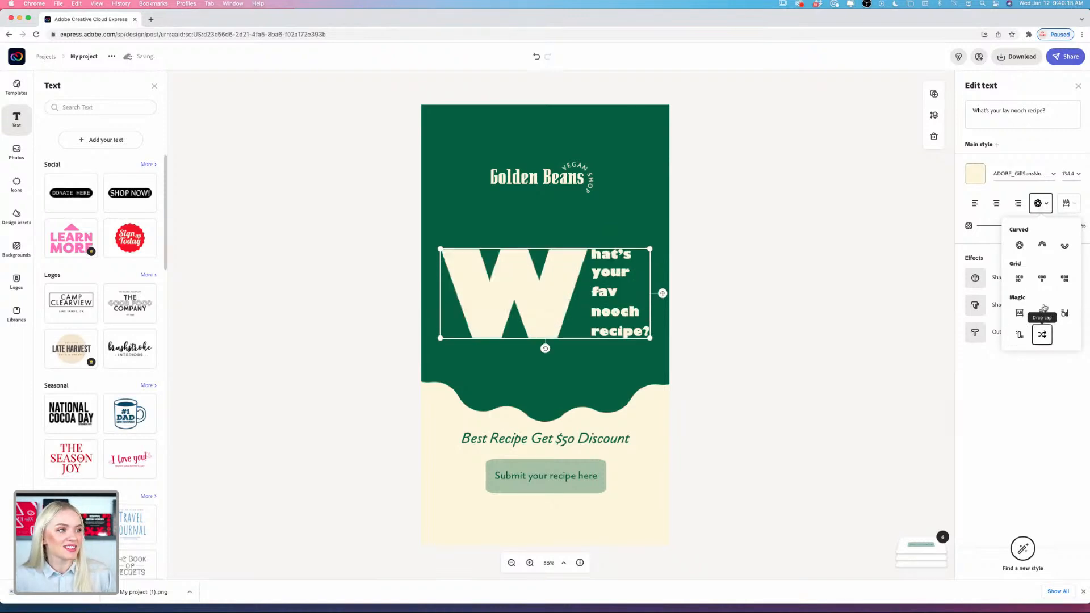
# - Set the headline to centre alignment and widen its text box so the words wrap onto four lines
pyautogui.click(997, 203)
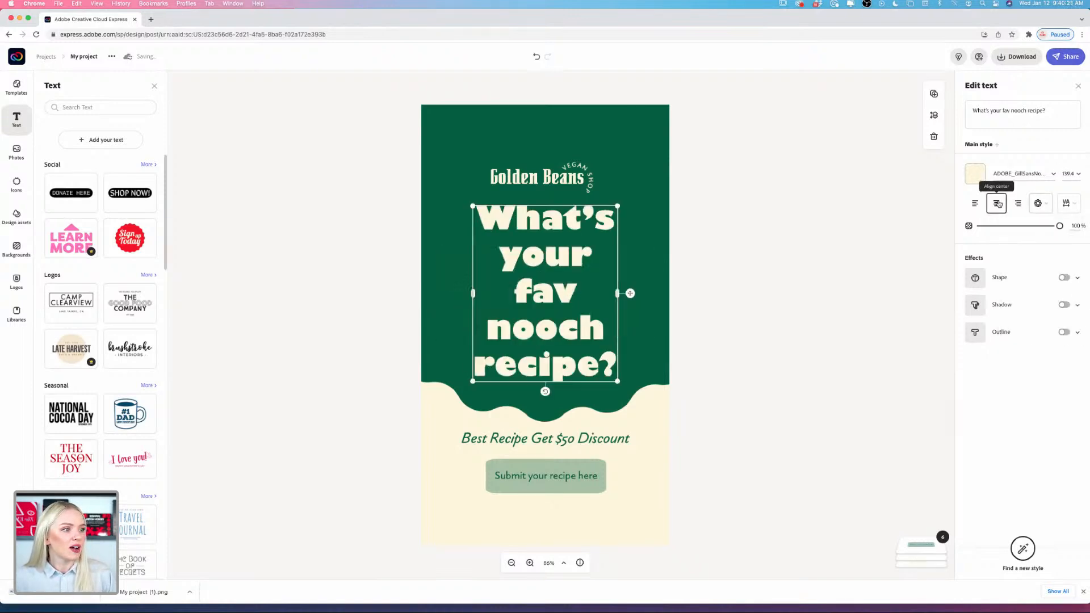
pyautogui.moveTo(615, 294)
pyautogui.mouseDown()
pyautogui.moveTo(640, 293)
pyautogui.moveTo(593, 291)
pyautogui.moveTo(603, 294)
pyautogui.mouseUp()
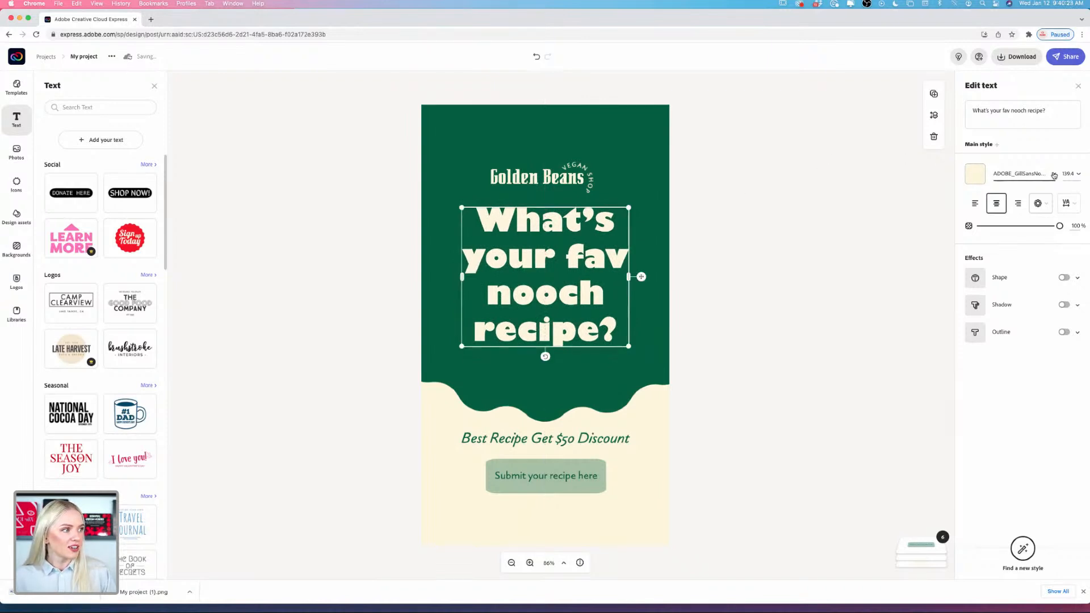
# - Change the headline's font to Ultra Regular
pyautogui.click(1054, 175)
pyautogui.scroll(-10, 1026, 226)
pyautogui.scroll(-10, 1025, 226)
pyautogui.scroll(1, 1025, 226)
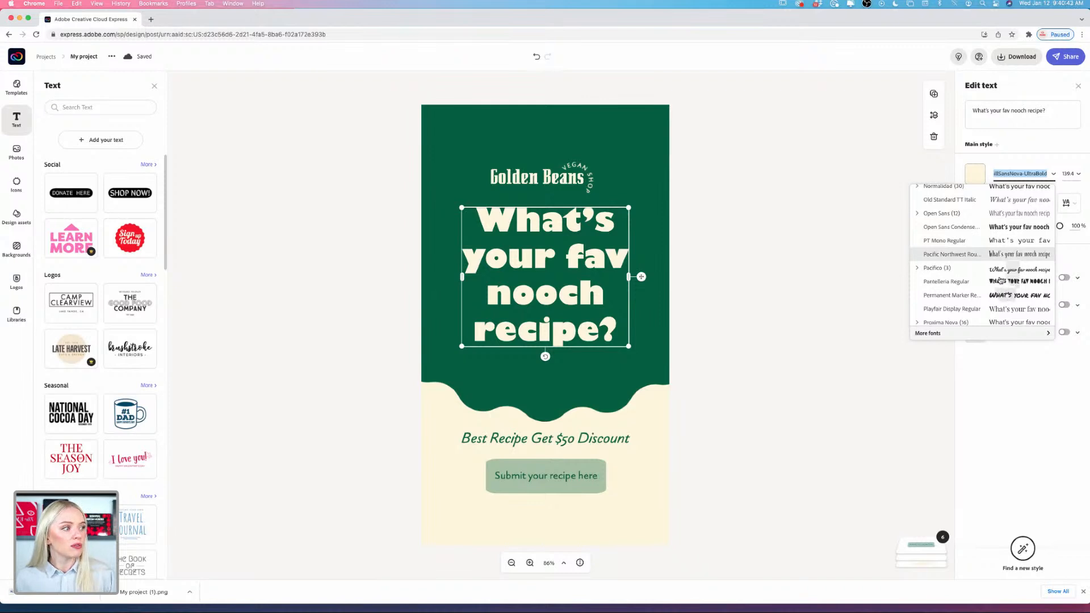
pyautogui.scroll(-5, 1005, 284)
pyautogui.scroll(-5, 1006, 274)
pyautogui.scroll(-2, 1006, 274)
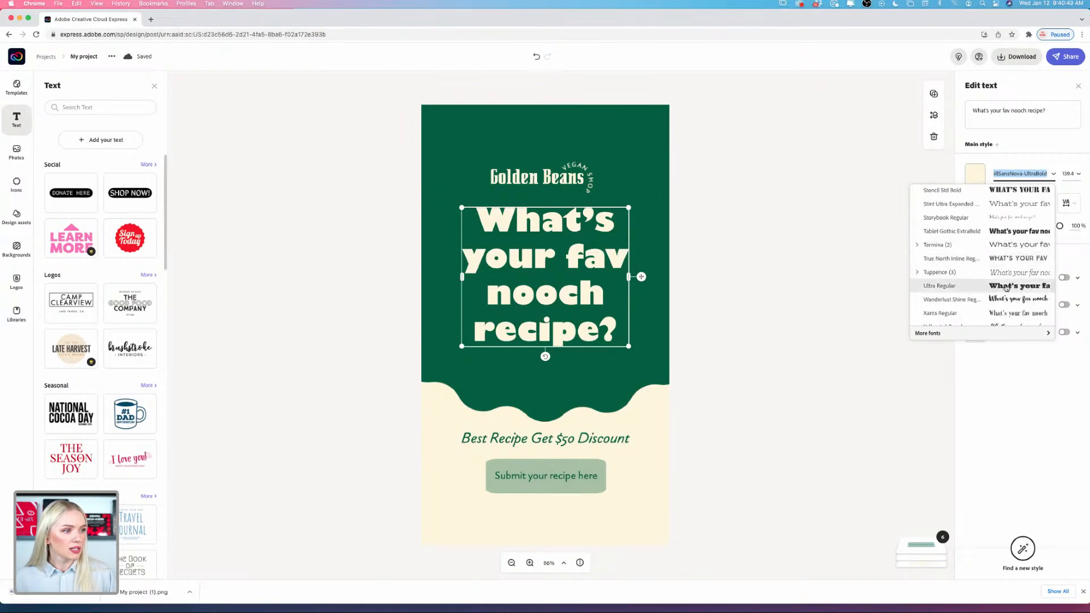
pyautogui.click(1006, 286)
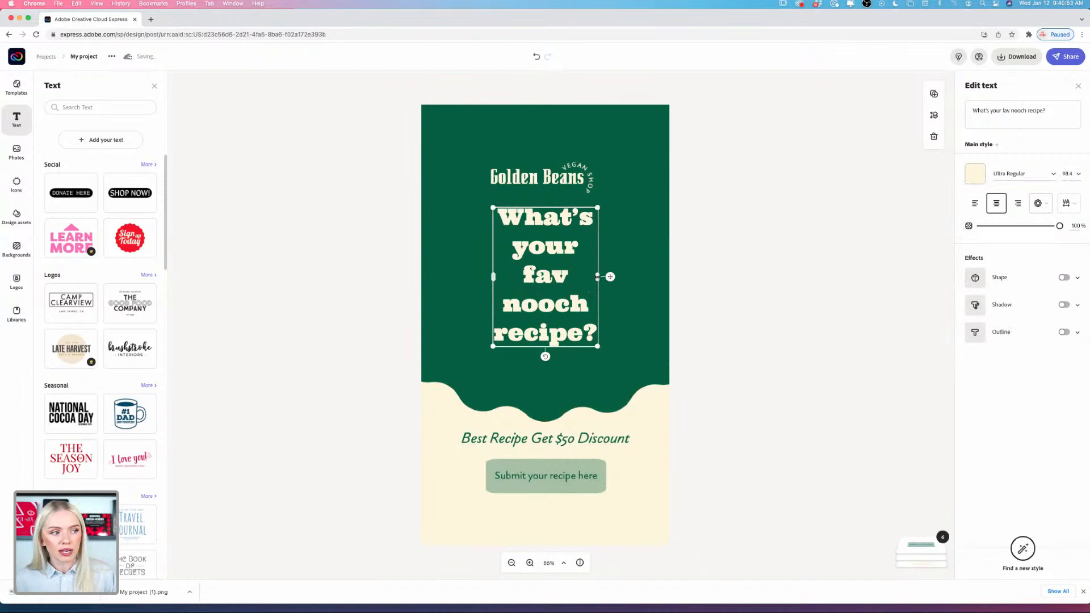
# - Widen and scale the headline to a three-line block at about size 119.7, centred horizontally on the green area
pyautogui.moveTo(598, 278); pyautogui.dragTo(567, 303)
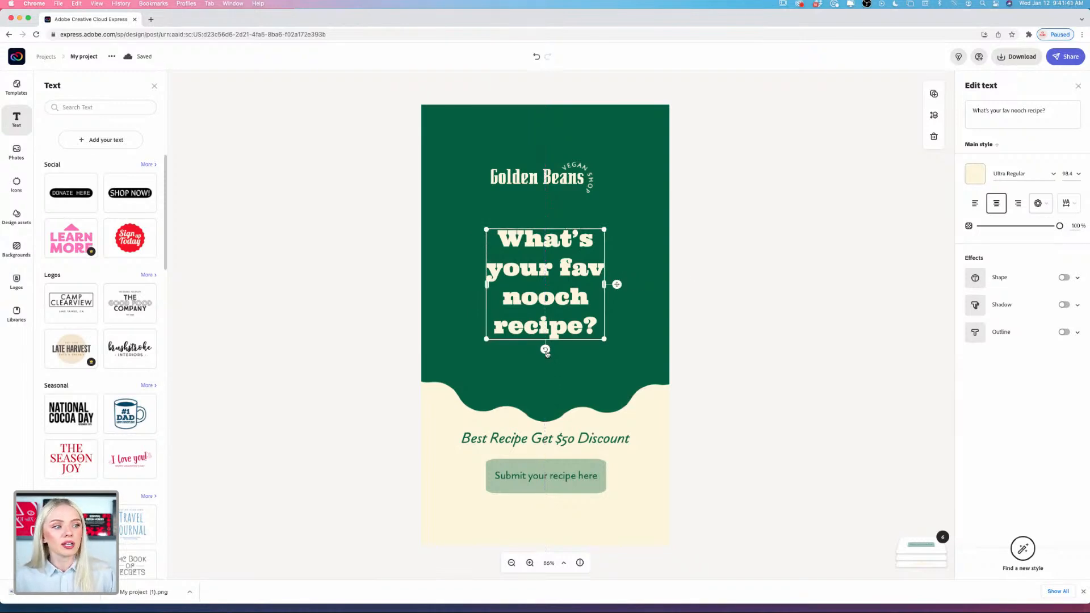
pyautogui.moveTo(545, 353)
pyautogui.mouseDown()
pyautogui.moveTo(567, 348)
pyautogui.moveTo(544, 352)
pyautogui.moveTo(574, 361)
pyautogui.moveTo(523, 348)
pyautogui.moveTo(505, 310)
pyautogui.moveTo(523, 340)
pyautogui.moveTo(544, 349)
pyautogui.mouseUp()
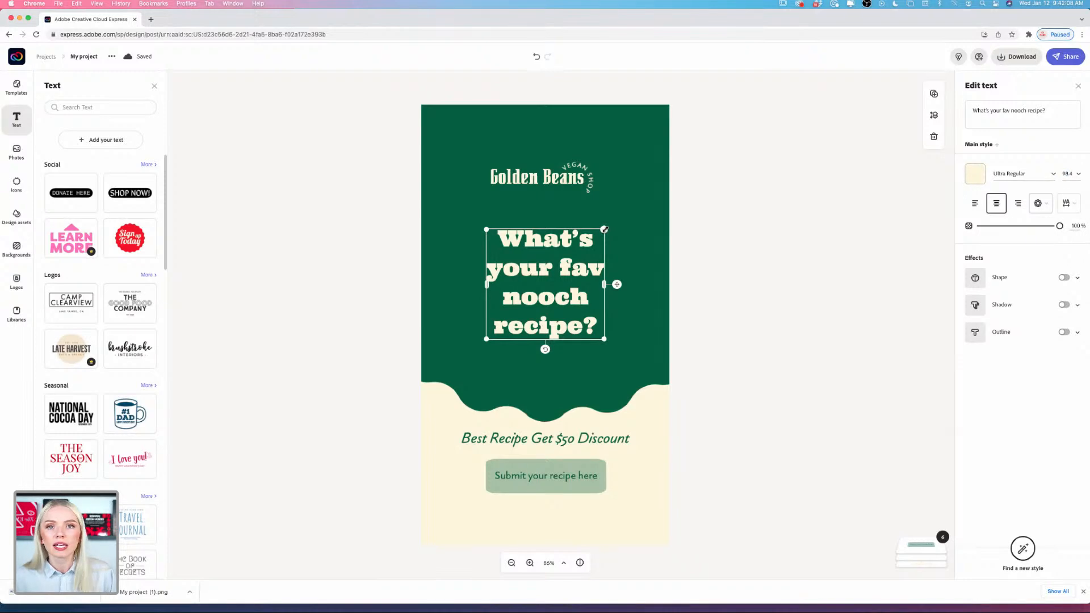
pyautogui.moveTo(604, 230); pyautogui.dragTo(679, 195)
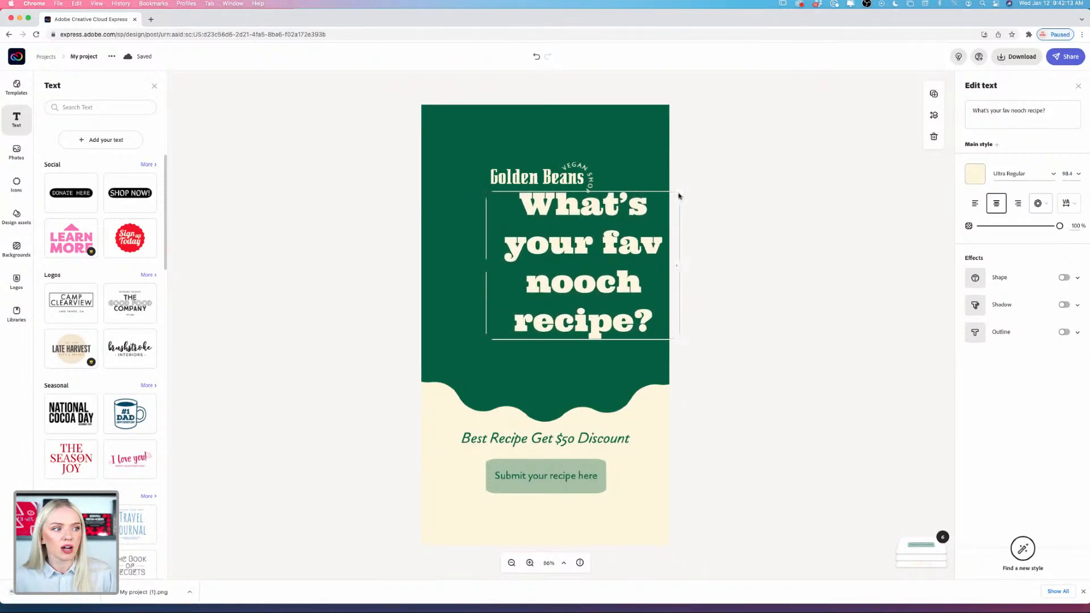
pyautogui.moveTo(646, 239); pyautogui.dragTo(609, 256)
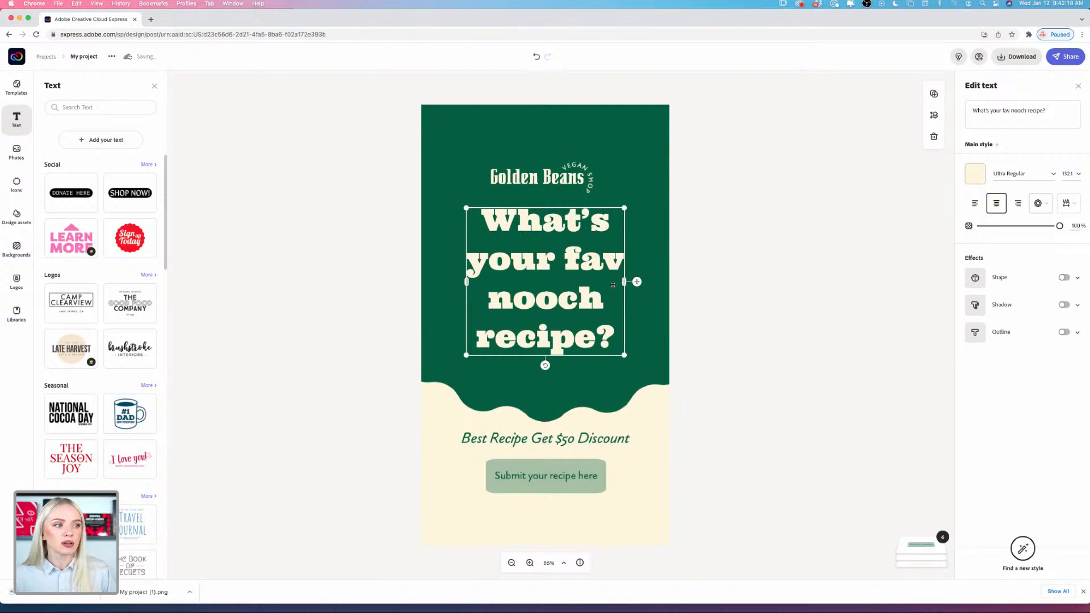
pyautogui.moveTo(466, 209); pyautogui.dragTo(421, 247)
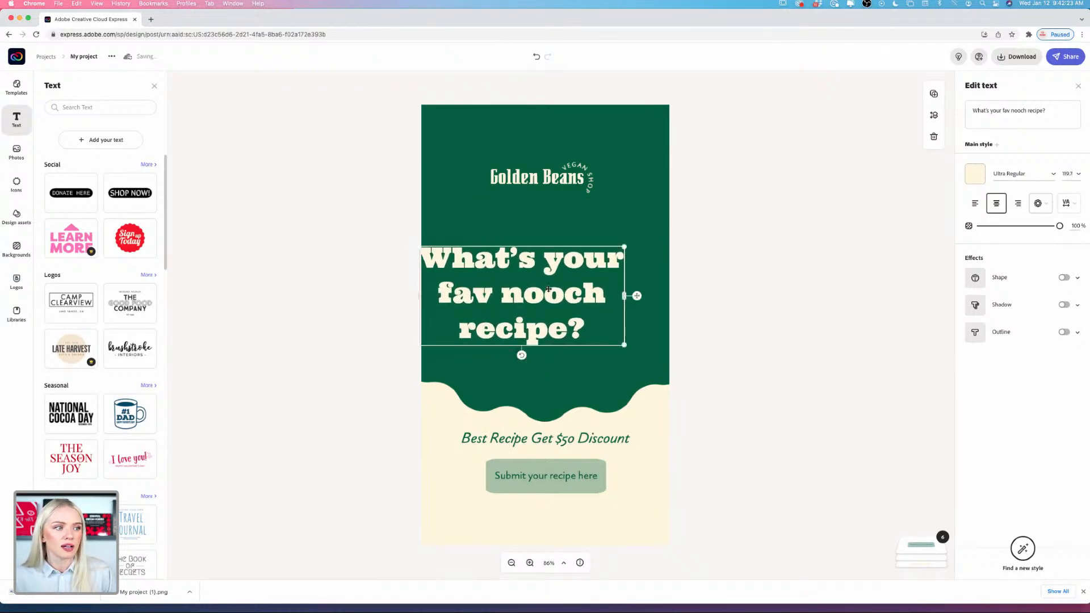
pyautogui.moveTo(536, 293); pyautogui.dragTo(557, 273)
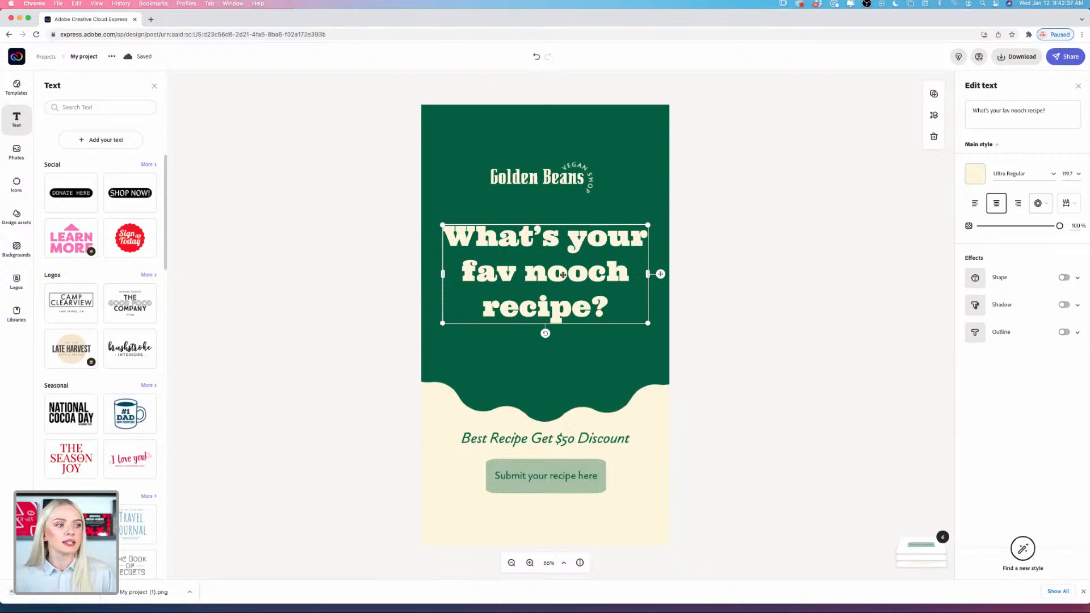
# - Move the headline down to the wavy edge, then reposition it just below the Golden Beans logo and deselect it
pyautogui.moveTo(562, 275); pyautogui.dragTo(563, 349)
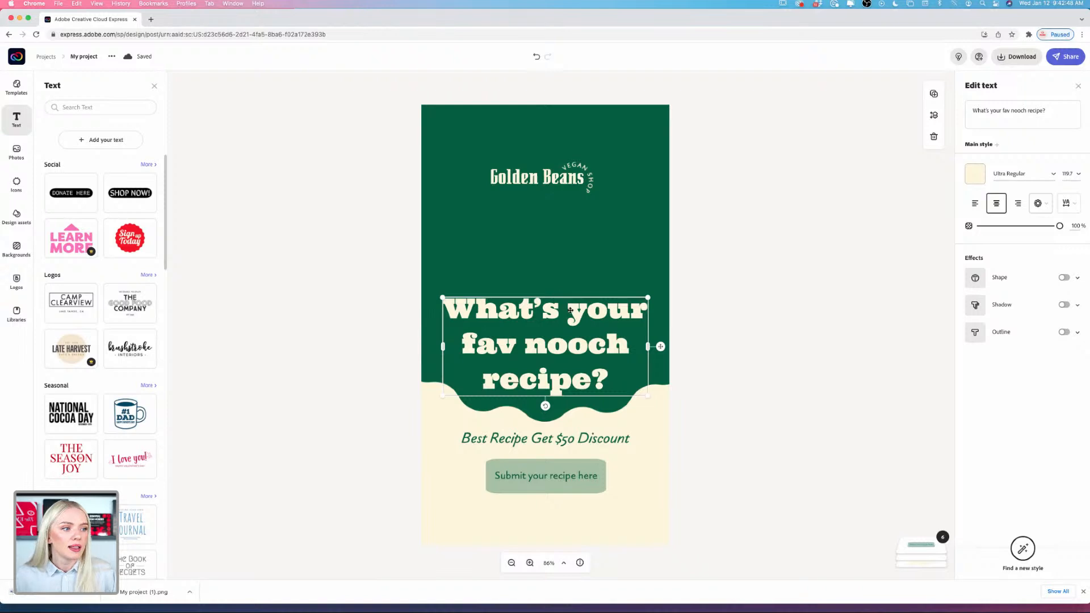
pyautogui.moveTo(577, 313); pyautogui.dragTo(577, 231)
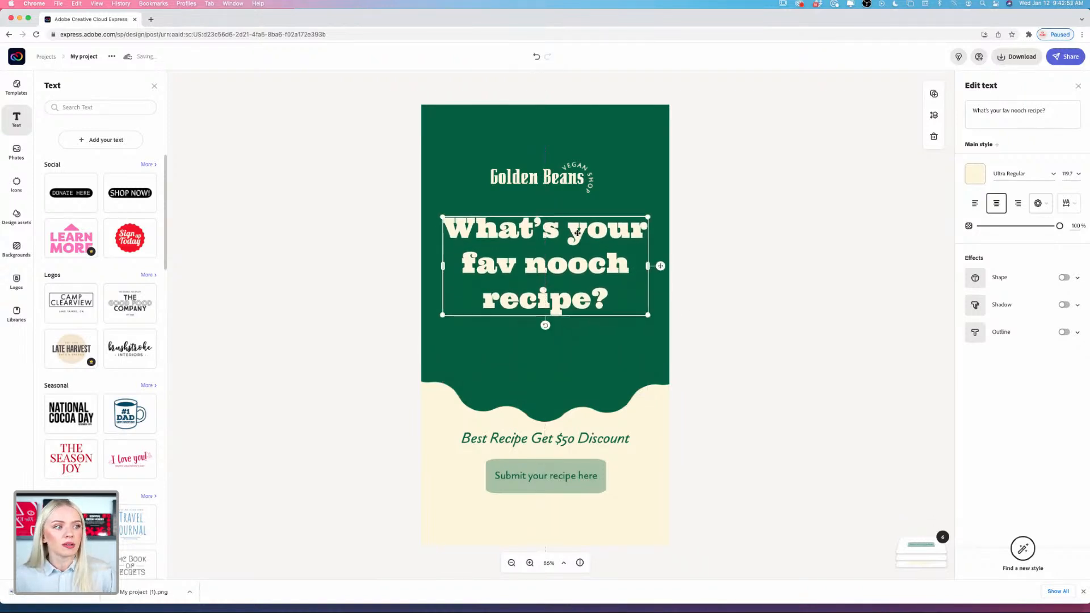
pyautogui.click(719, 268)
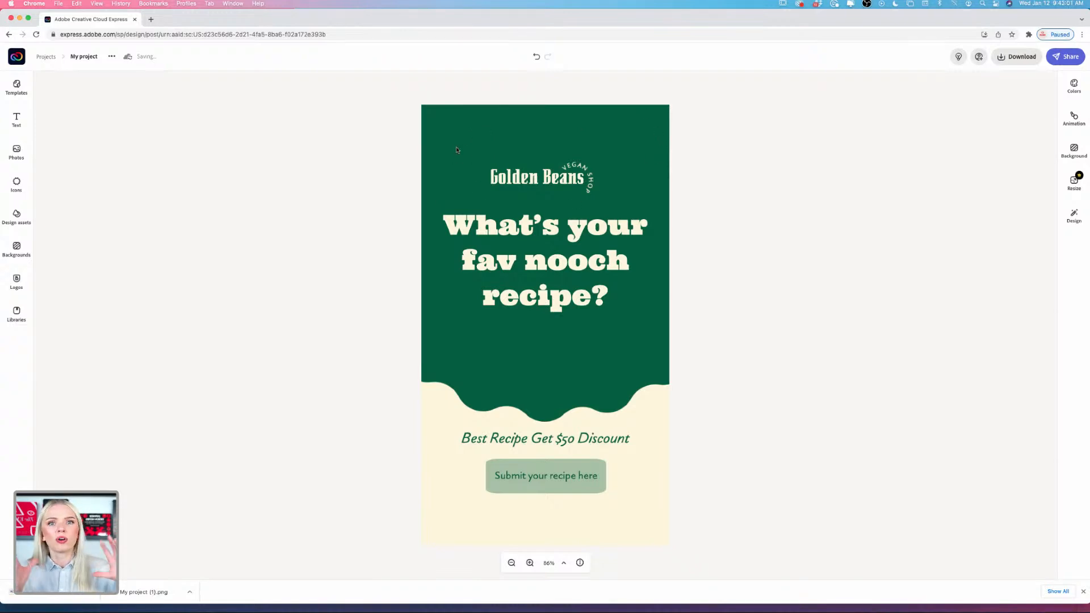
# - Delete the grouped Golden Beans Vegan Shop logo above the headline
pyautogui.click(515, 180)
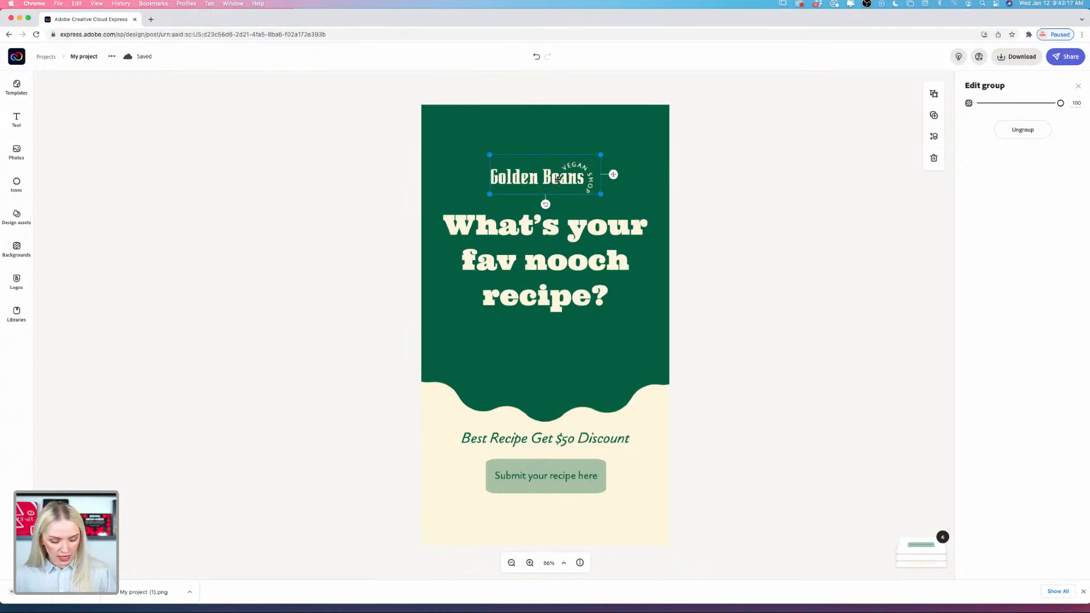
pyautogui.press('Delete')
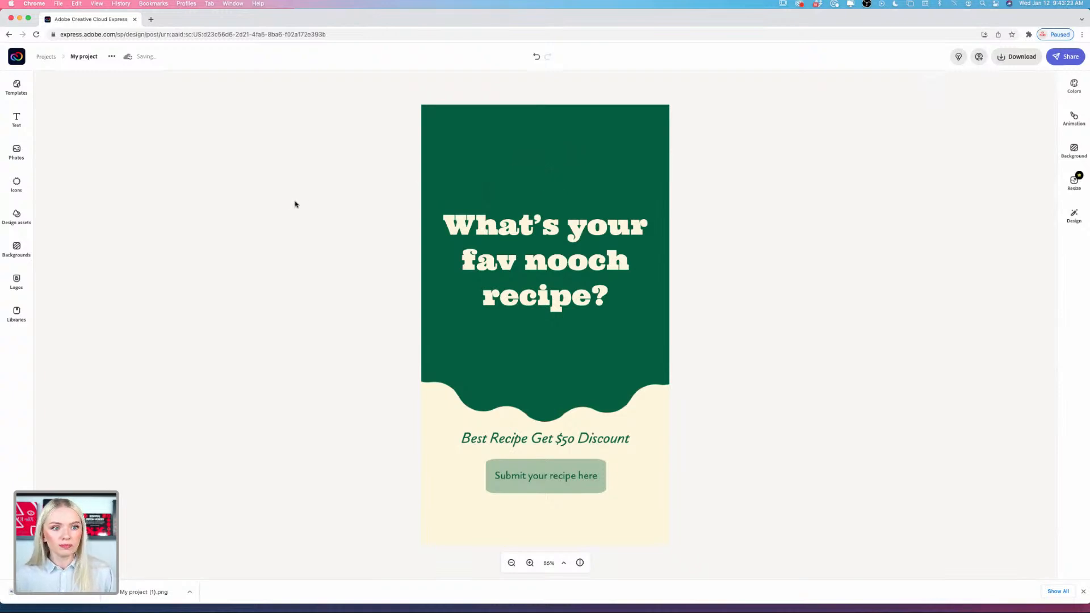
pyautogui.click(18, 213)
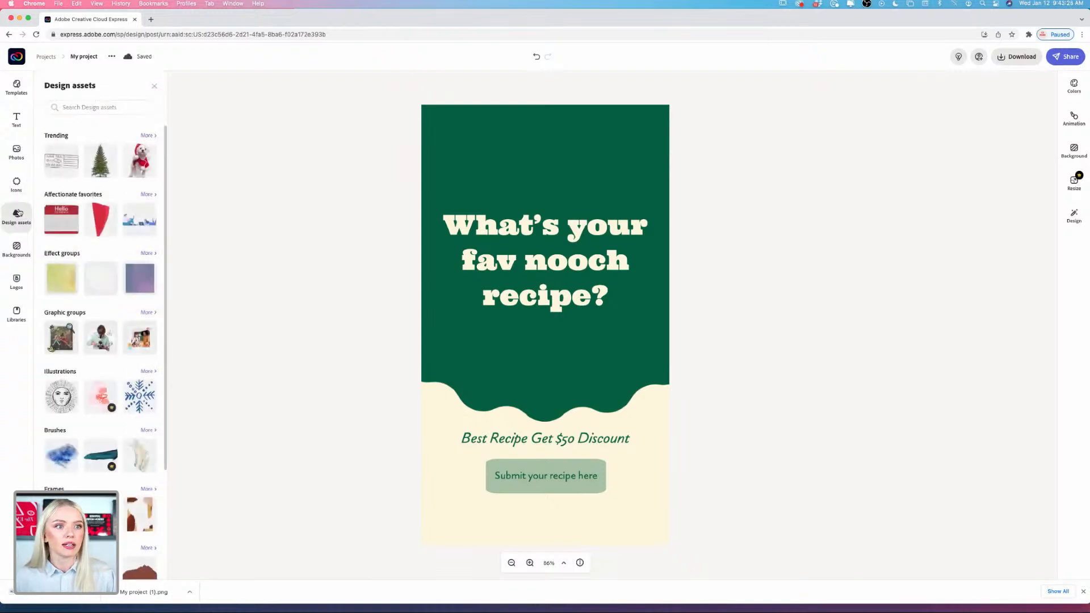
pyautogui.click(15, 155)
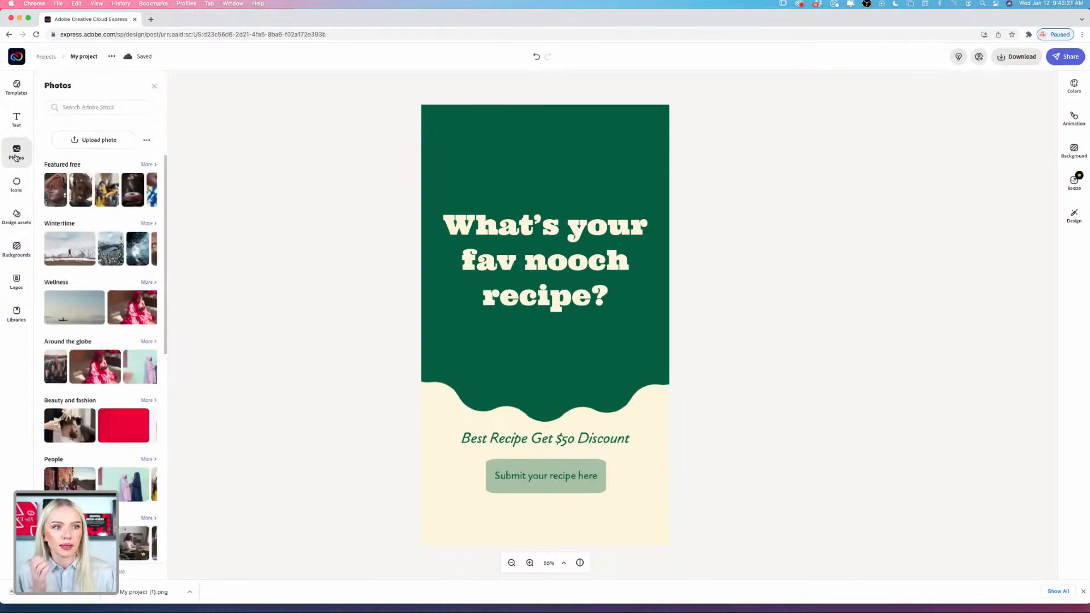
pyautogui.click(105, 142)
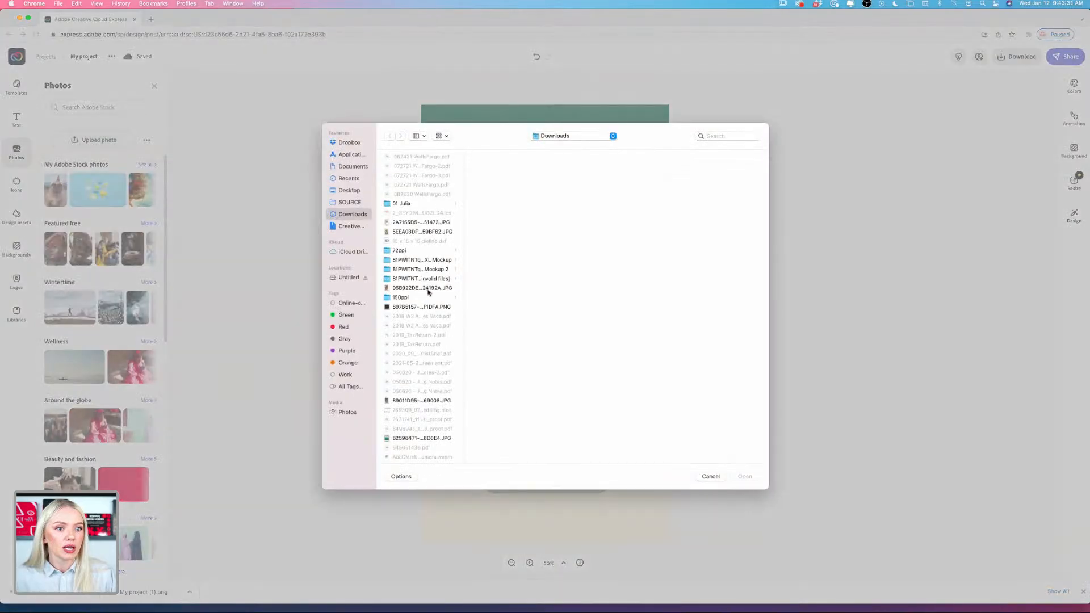
pyautogui.click(717, 477)
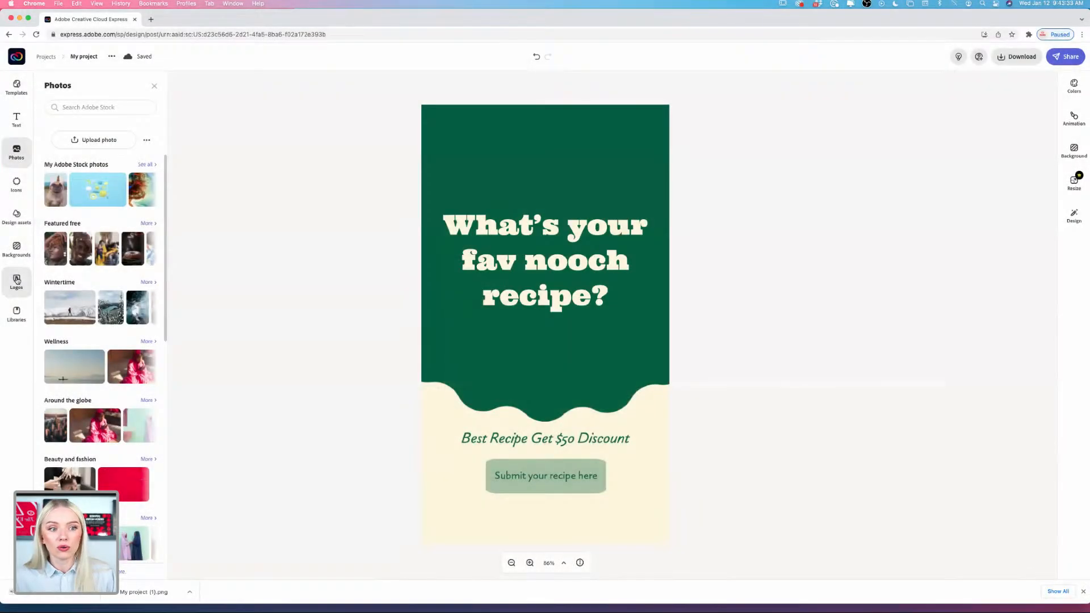
# - Upload "My project (1).png" from the Downloads folder as the primary logo
pyautogui.click(17, 280)
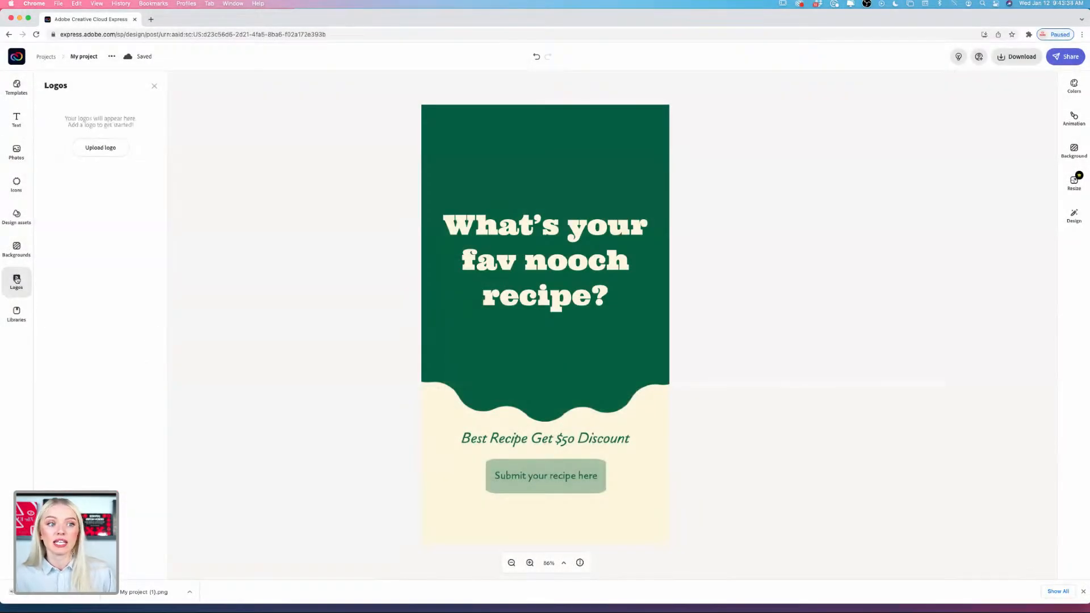
pyautogui.click(100, 150)
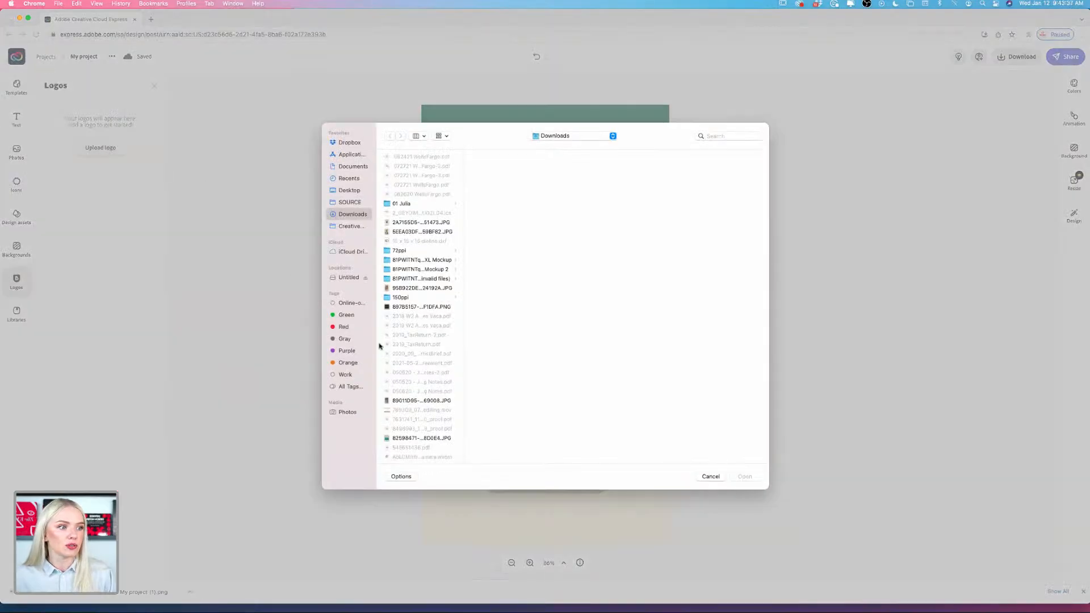
pyautogui.scroll(-15, 408, 326)
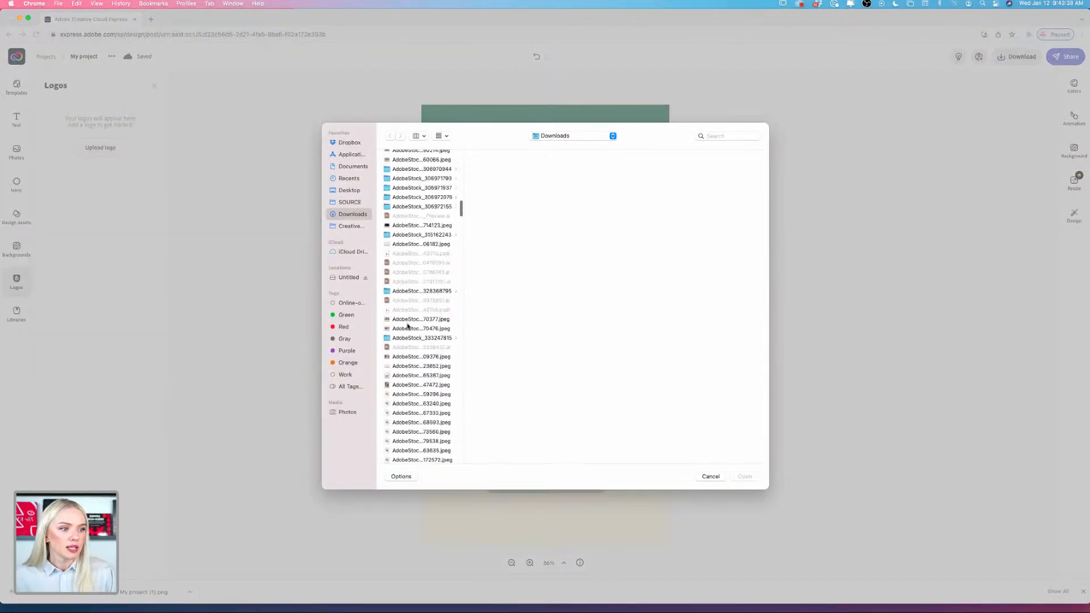
pyautogui.scroll(-20, 407, 326)
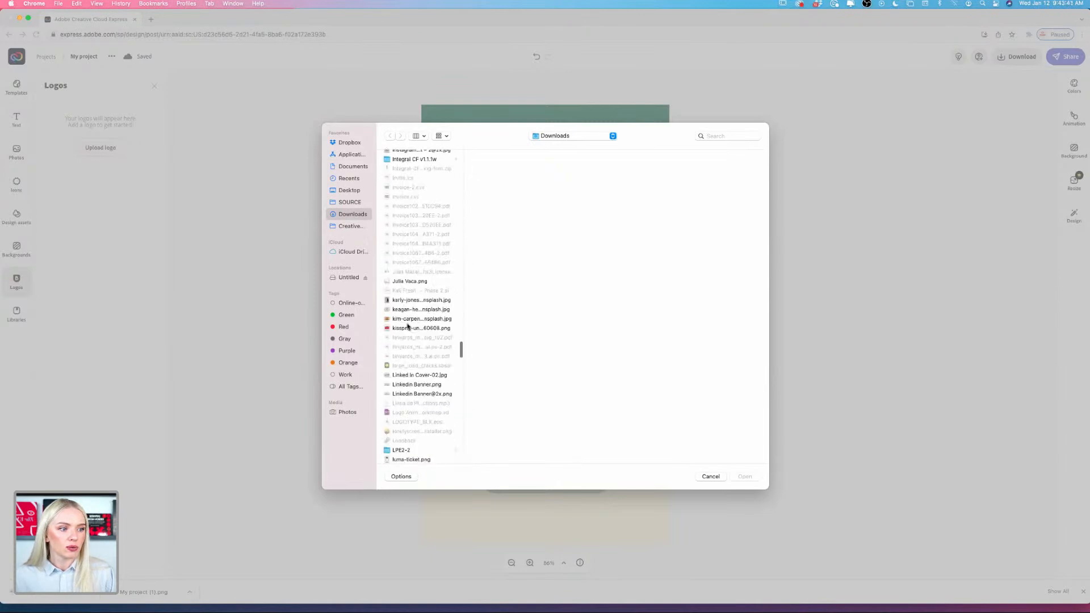
pyautogui.scroll(-15, 407, 326)
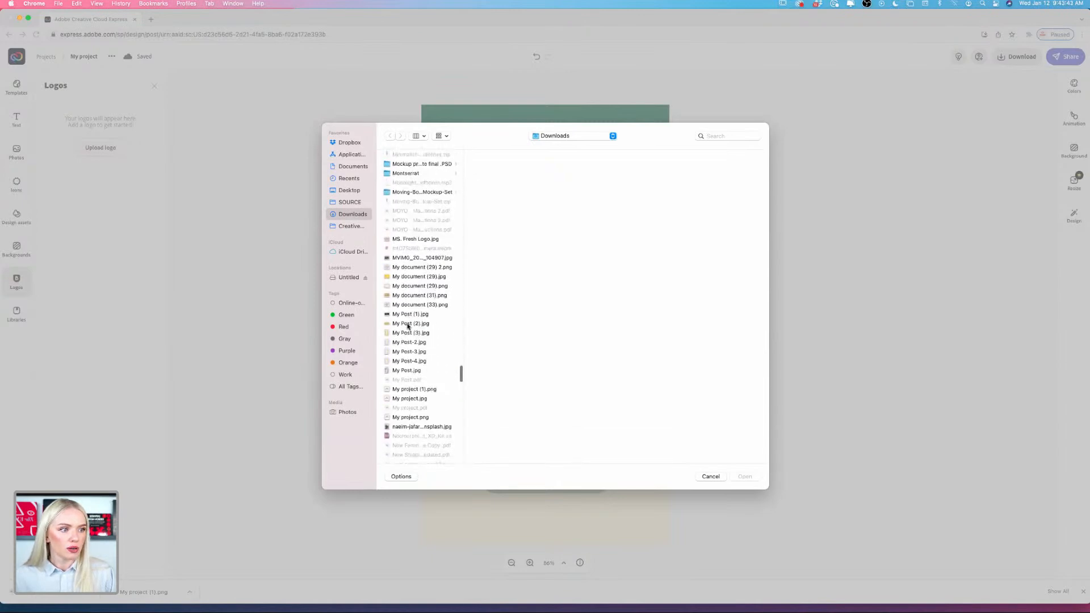
pyautogui.click(407, 389)
pyautogui.click(407, 399)
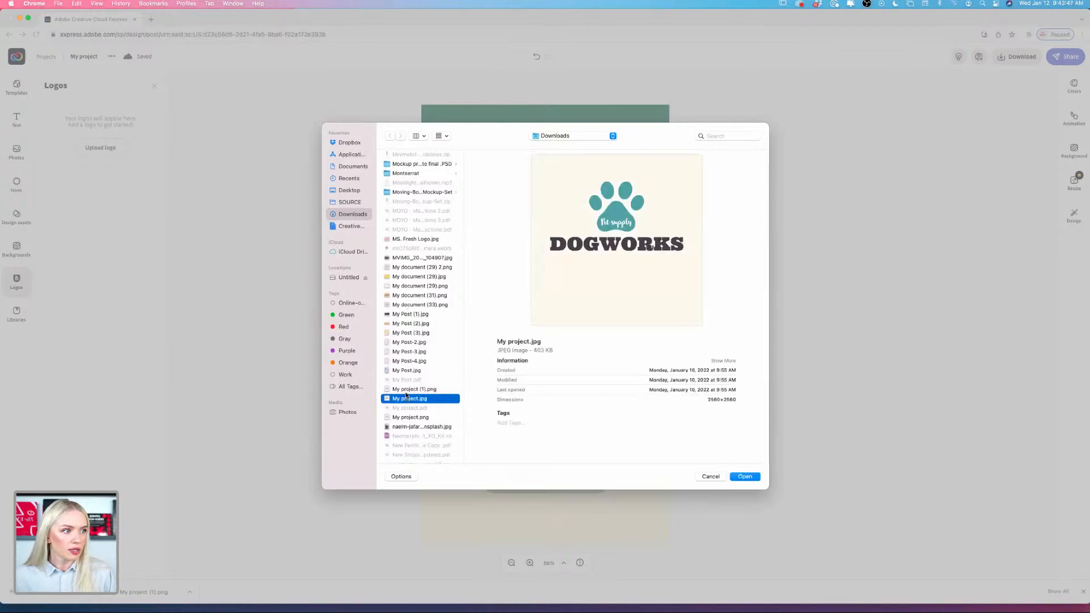
pyautogui.click(406, 389)
pyautogui.click(743, 476)
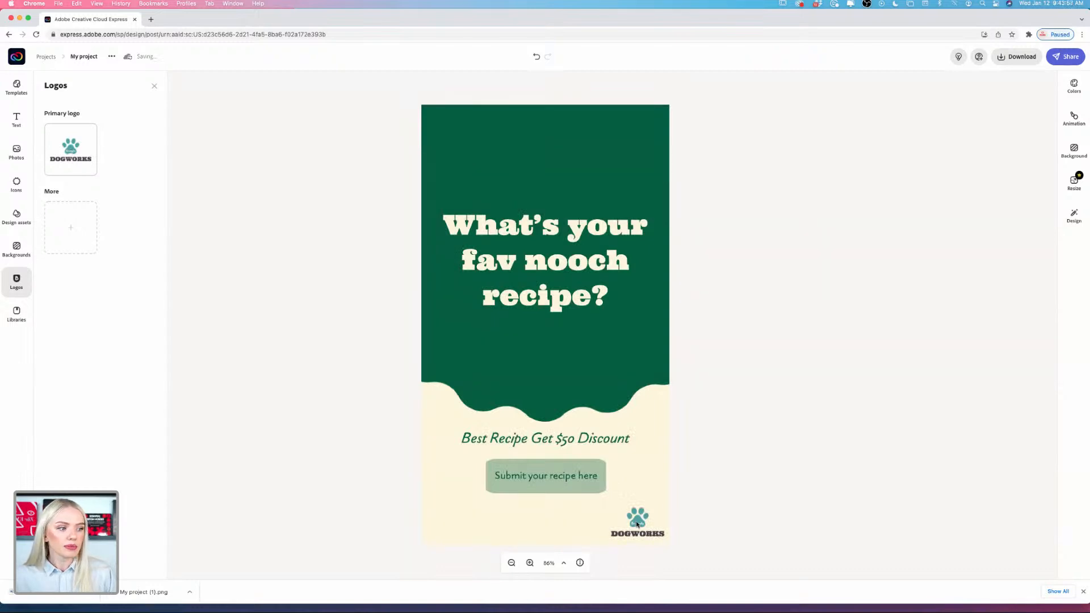
# - Move the Dogworks logo above the headline, enlarge it and centre it horizontally on the page
pyautogui.moveTo(634, 514); pyautogui.dragTo(481, 186)
pyautogui.click(534, 158)
pyautogui.moveTo(519, 154); pyautogui.dragTo(540, 149)
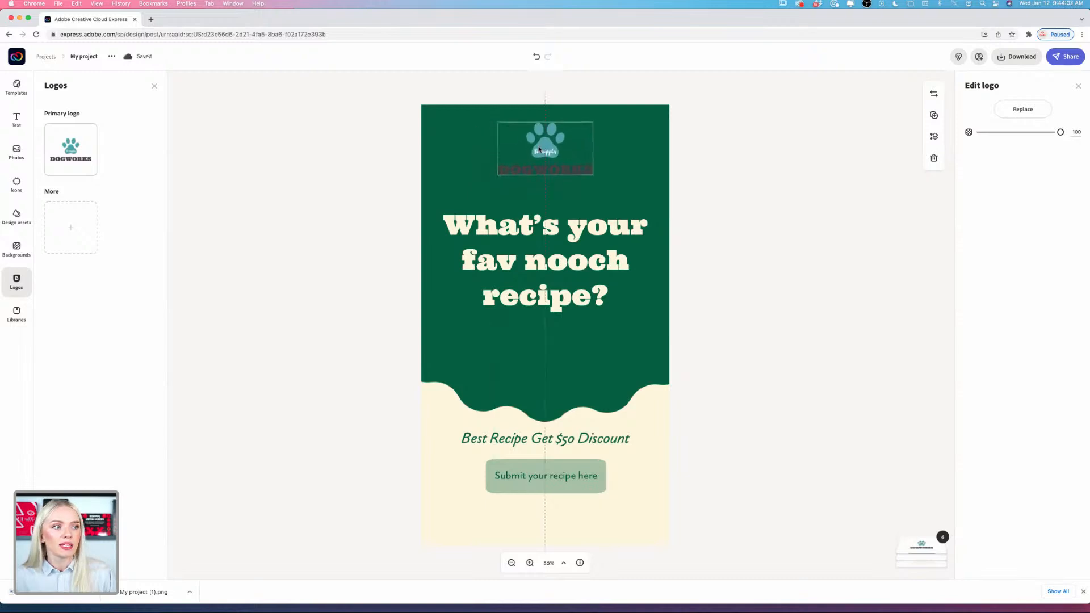
pyautogui.click(789, 258)
# - Select the green wavy background shape, look at its colour options and move the shape slightly up
pyautogui.click(663, 182)
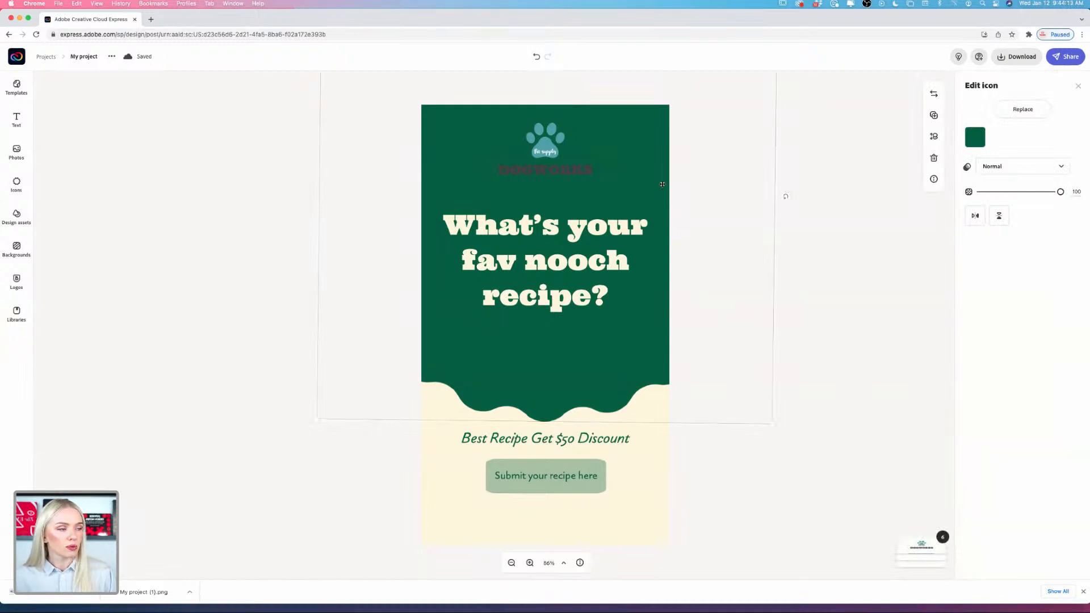
pyautogui.click(976, 138)
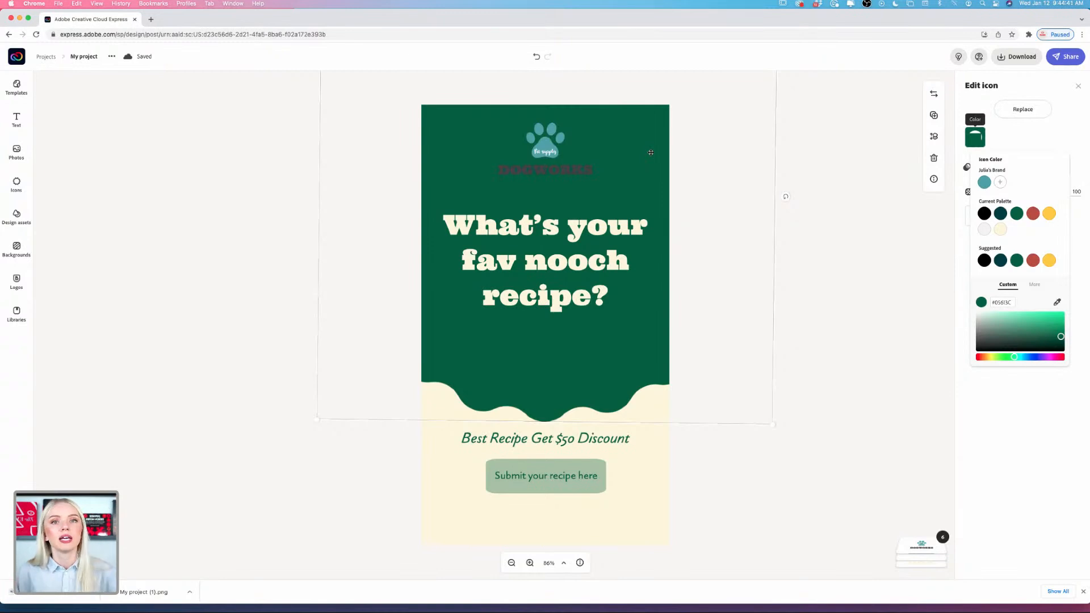
pyautogui.click(848, 354)
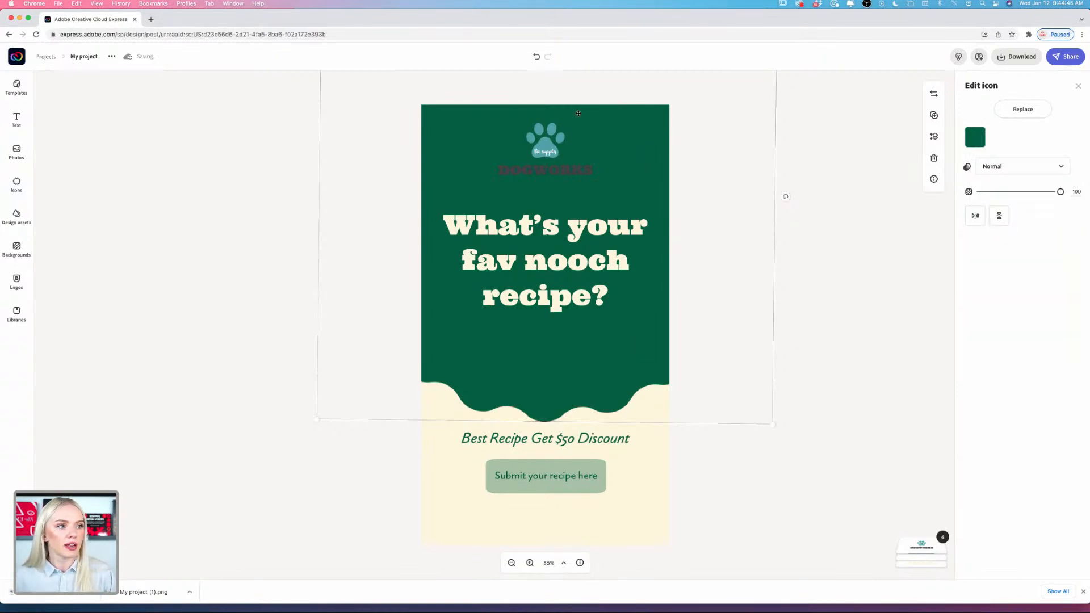
pyautogui.moveTo(605, 346)
pyautogui.mouseDown()
pyautogui.moveTo(611, 457)
pyautogui.moveTo(660, 490)
pyautogui.moveTo(576, 483)
pyautogui.moveTo(592, 460)
pyautogui.moveTo(584, 381)
pyautogui.moveTo(603, 303)
pyautogui.moveTo(606, 325)
pyautogui.mouseUp()
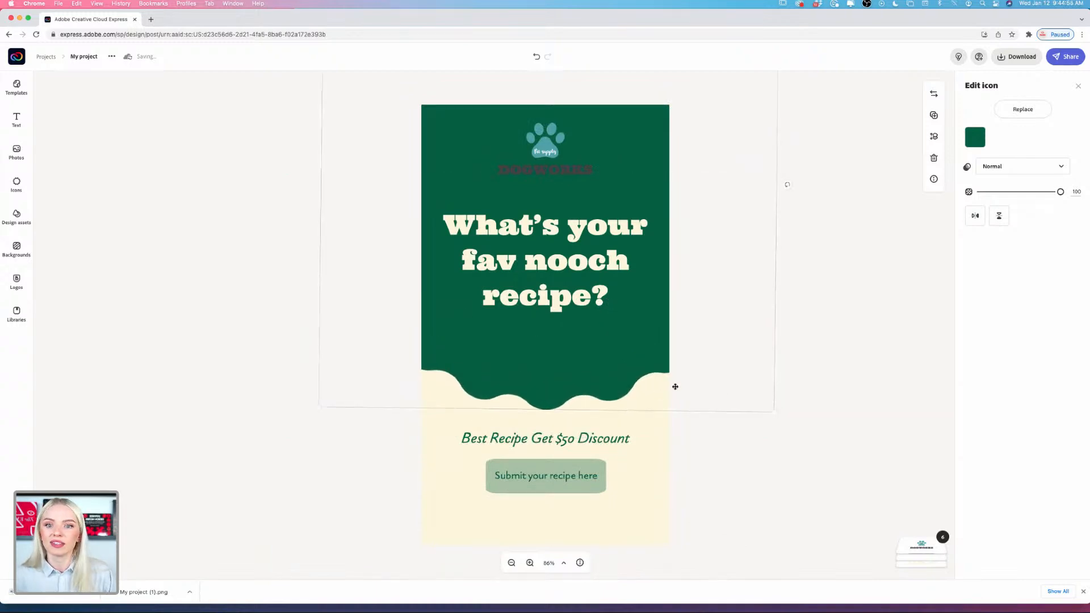
# - Recolour the wavy background shape with the custom hex colour FDFAEC
pyautogui.click(972, 138)
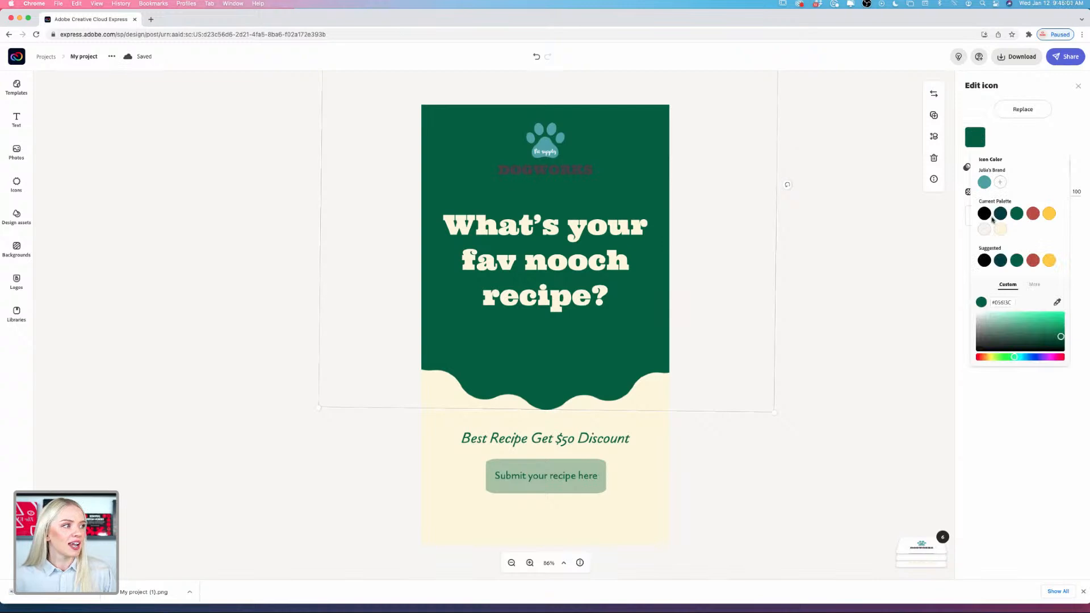
pyautogui.click(985, 183)
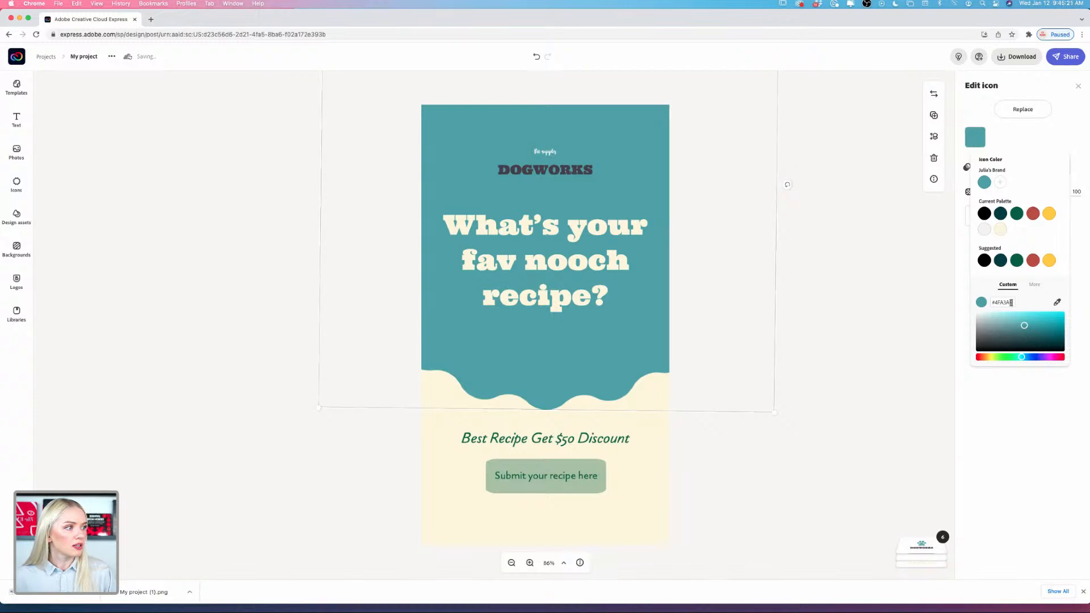
pyautogui.moveTo(1011, 302); pyautogui.dragTo(991, 305)
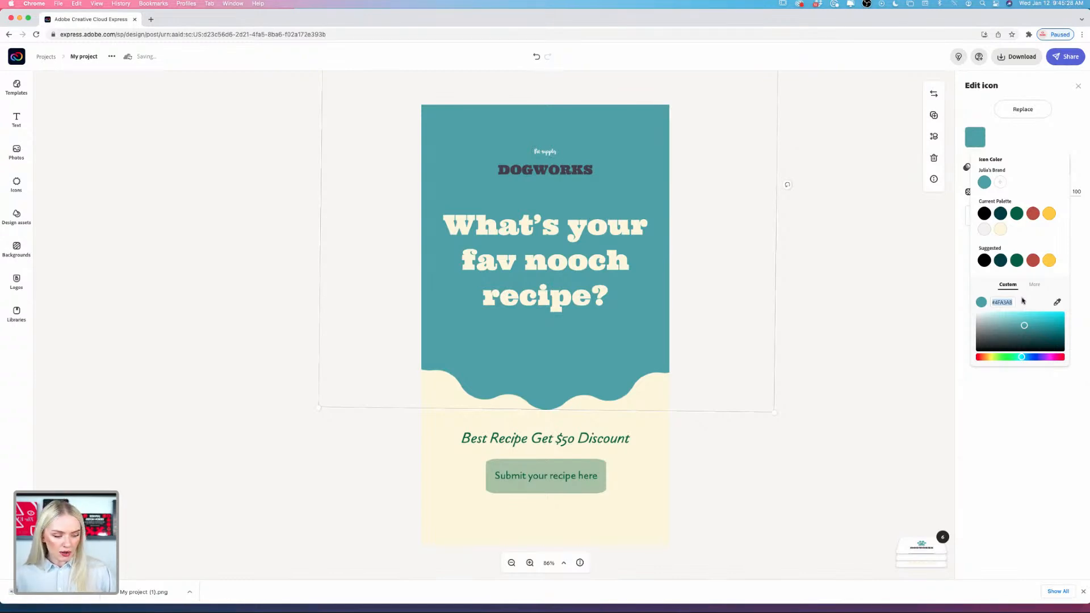
pyautogui.write('FDFA')
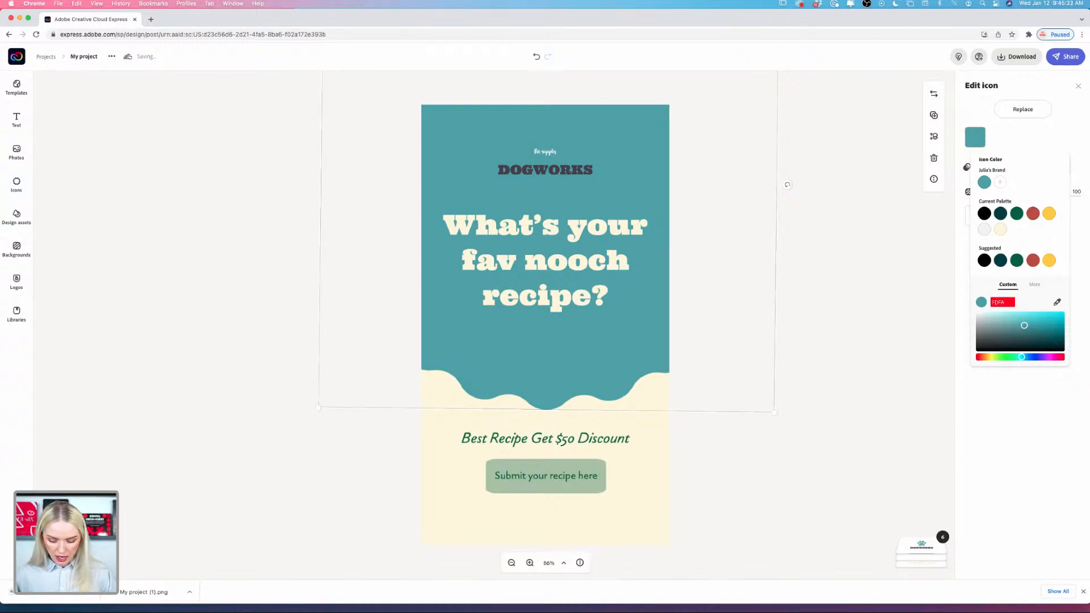
pyautogui.write('EC')
pyautogui.press('Return')
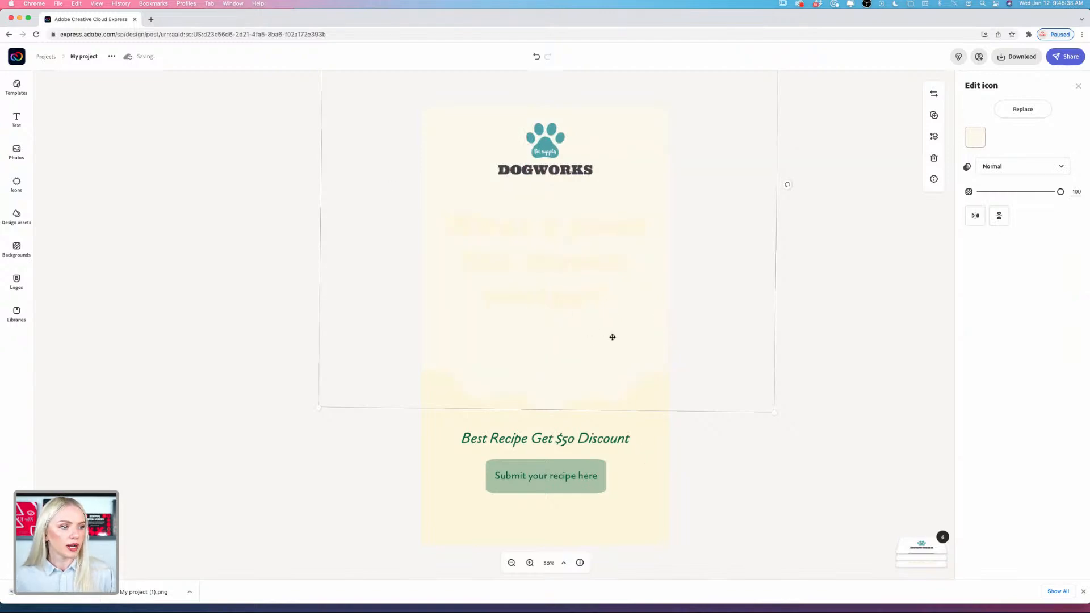
# - Change the "What's your fav nooch recipe?" headline's text colour to the dark teal from the current palette
pyautogui.click(572, 293)
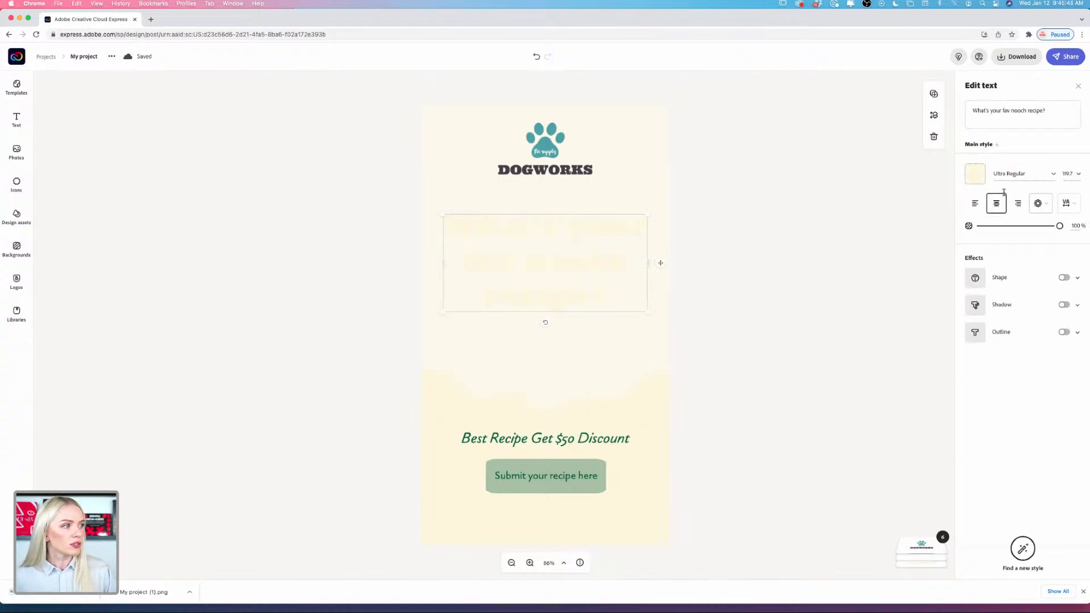
pyautogui.click(975, 173)
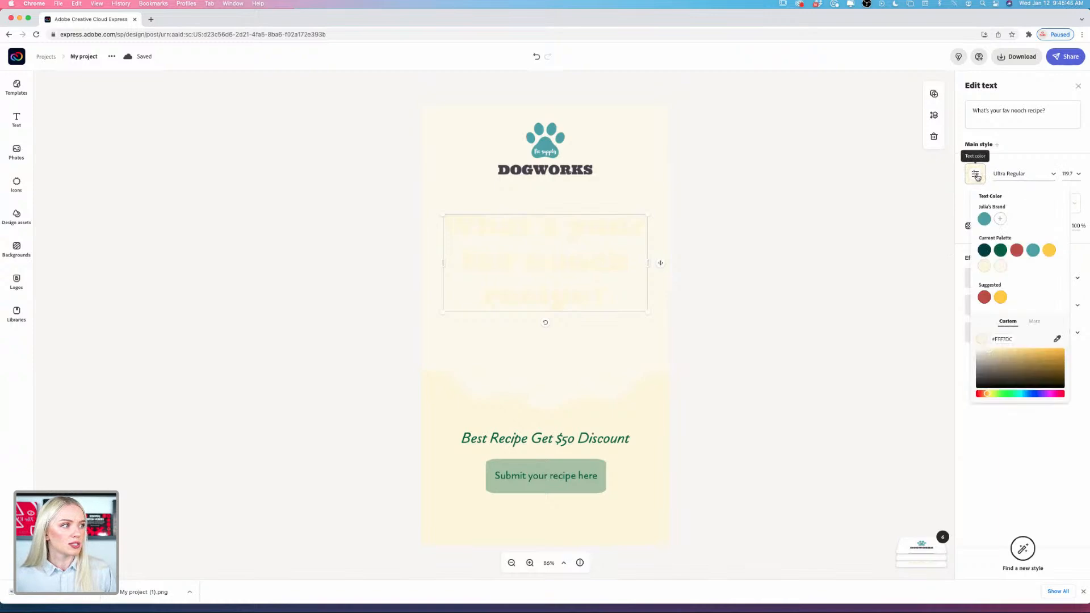
pyautogui.click(983, 250)
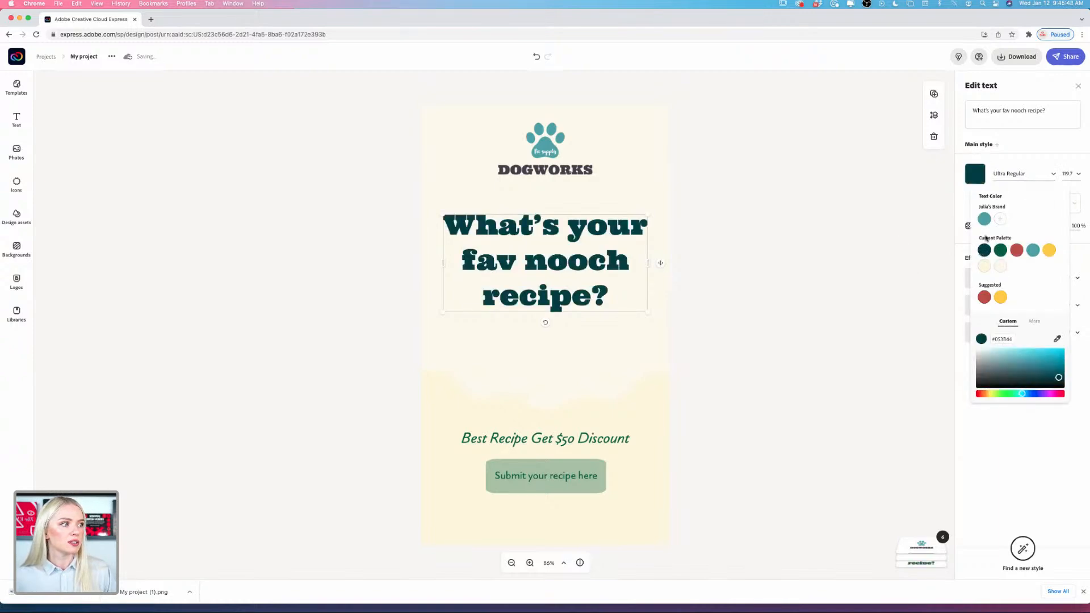
pyautogui.click(863, 267)
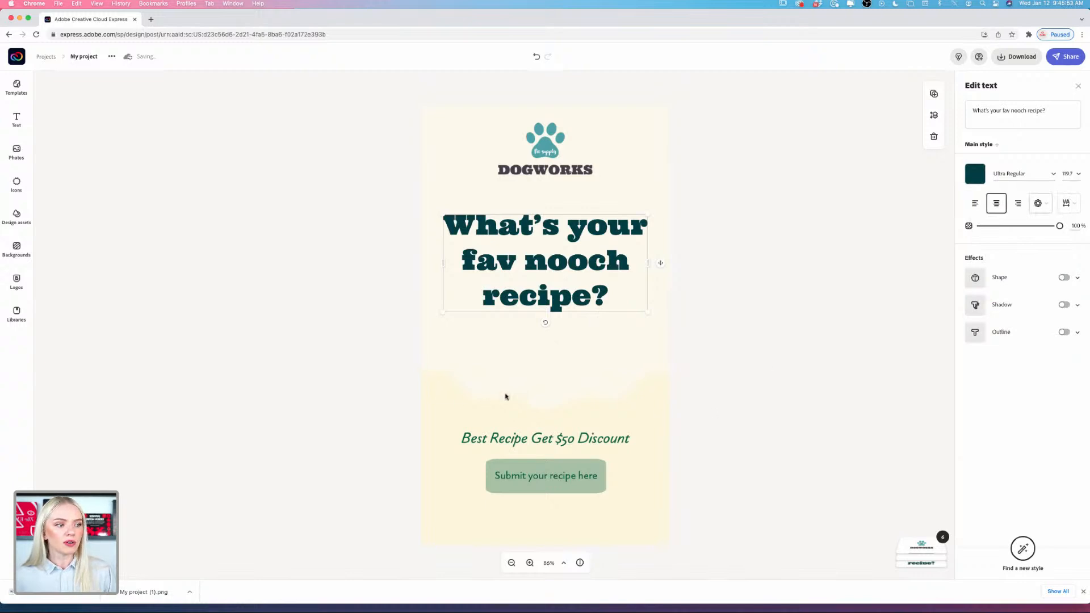
# - Set the page background to the teal brand colour and shift the headline slightly down
pyautogui.click(649, 416)
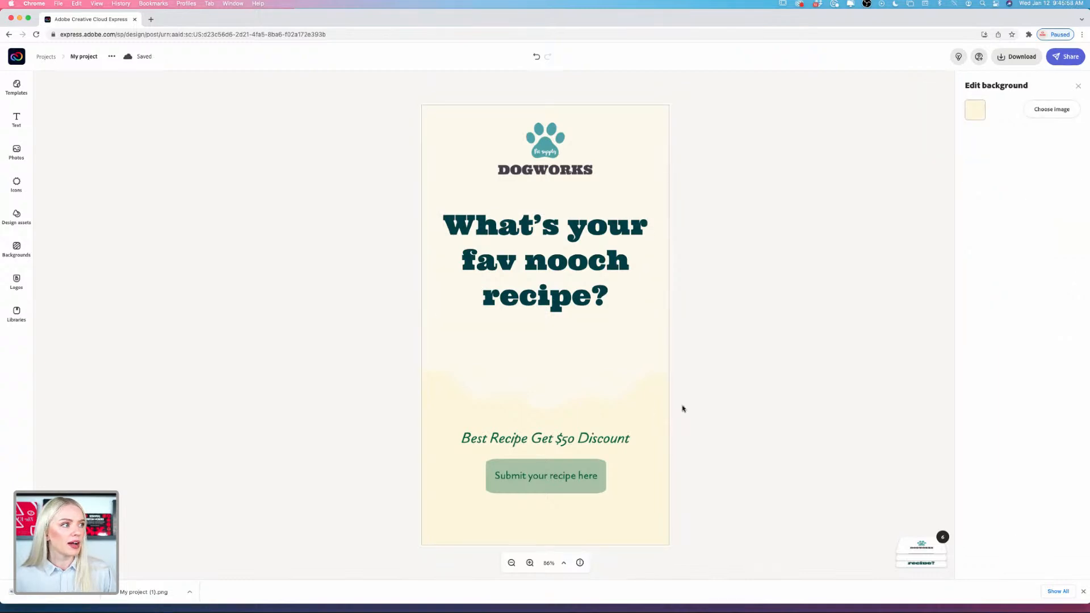
pyautogui.click(974, 109)
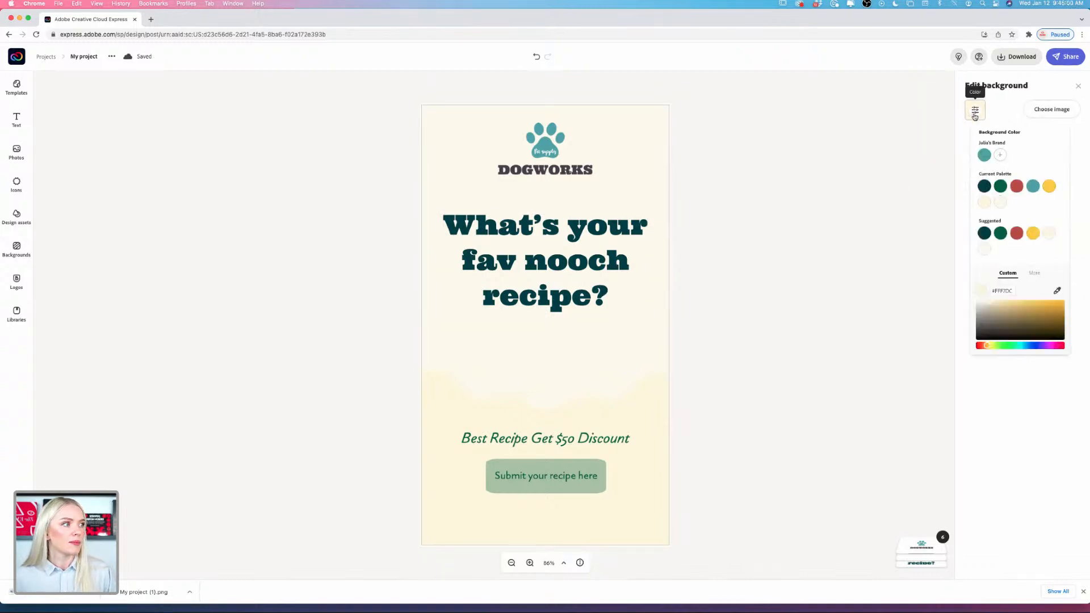
pyautogui.click(985, 156)
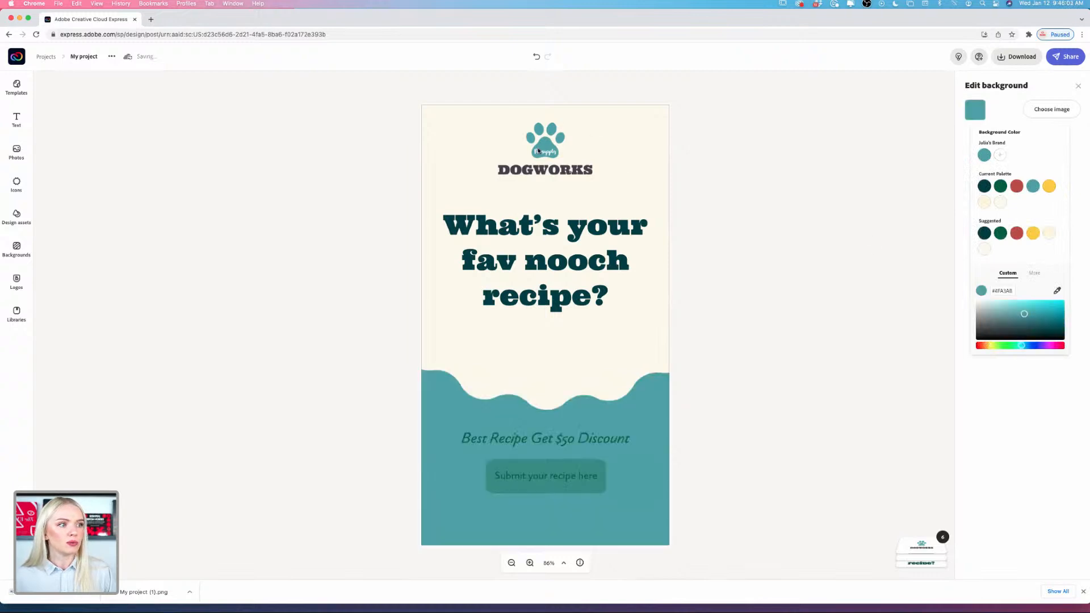
pyautogui.click(786, 325)
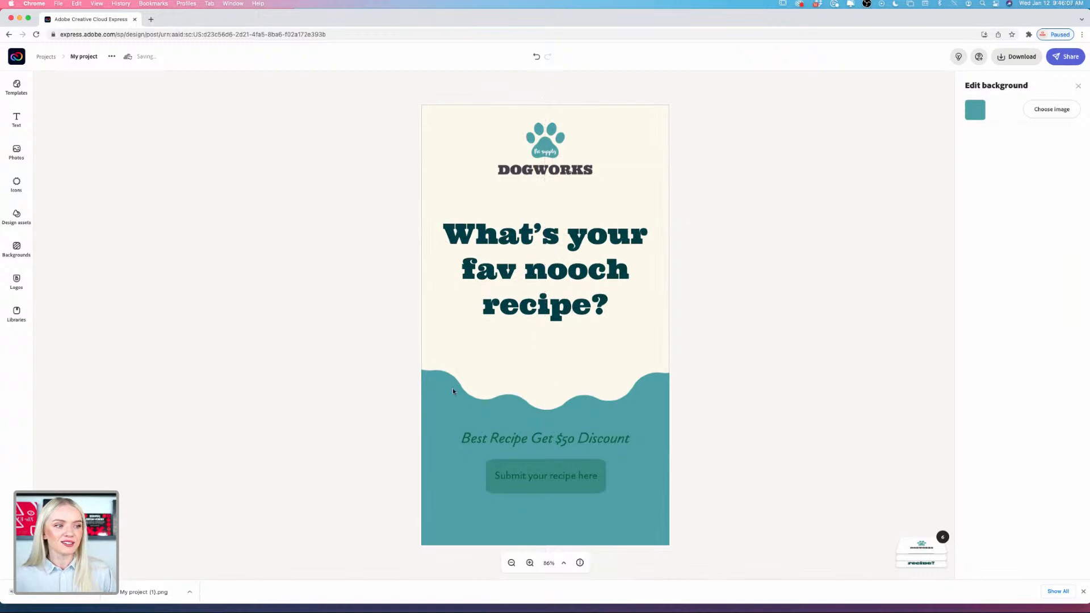
pyautogui.click(717, 402)
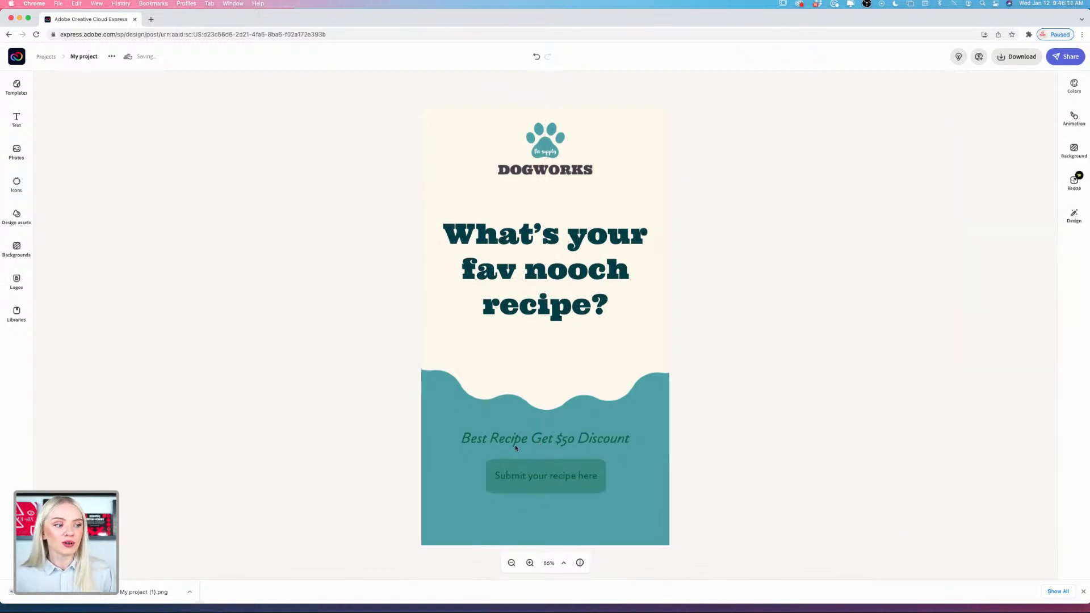
# - Replace the text inside the grouped button below the discount line with "Sign up for the offer!"
pyautogui.click(577, 477)
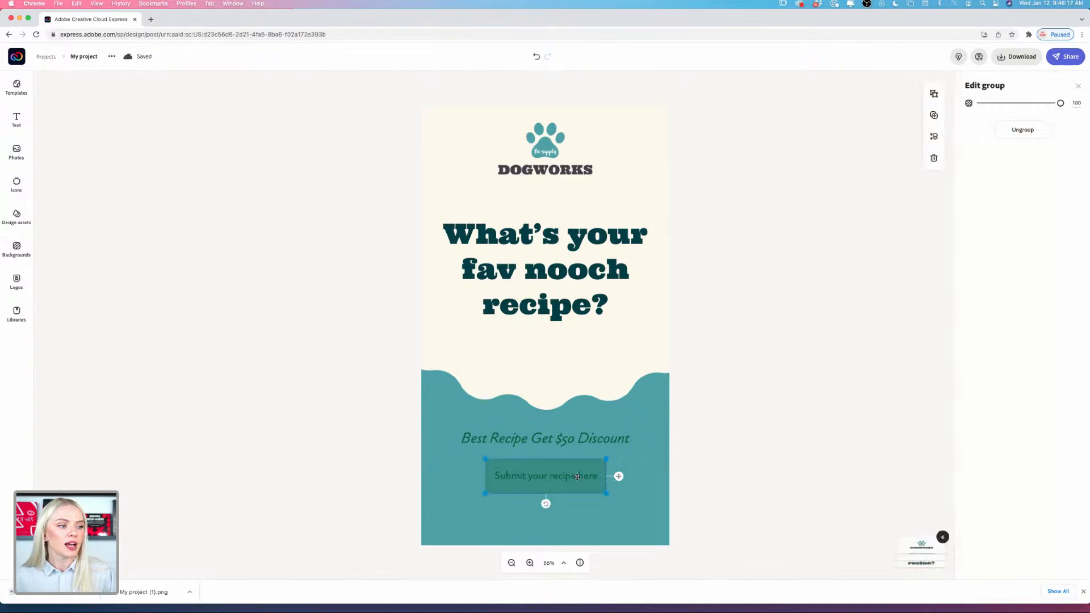
pyautogui.click(575, 477)
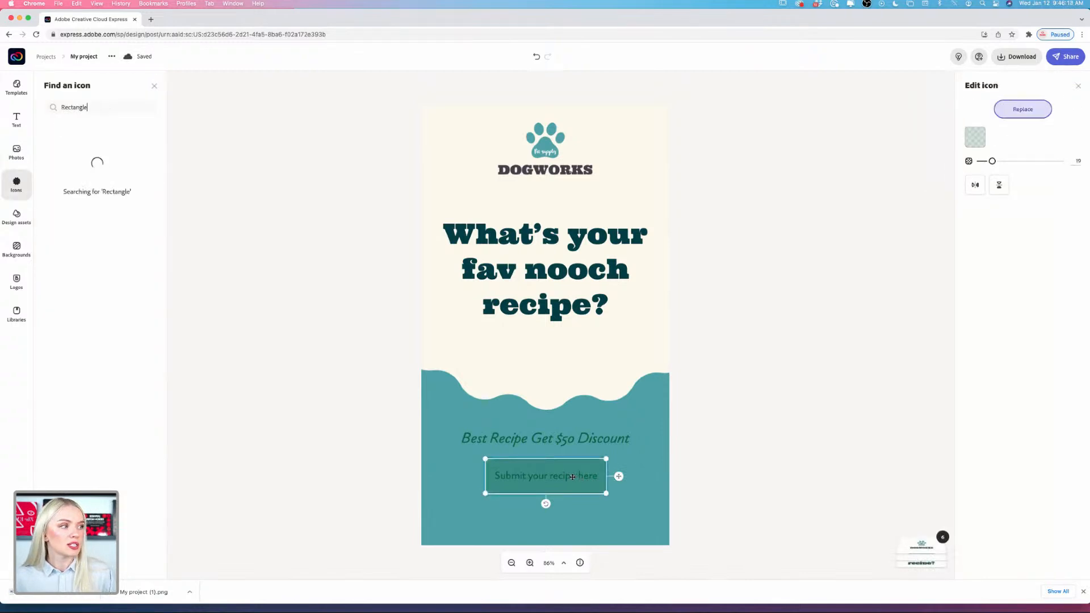
pyautogui.click(572, 477)
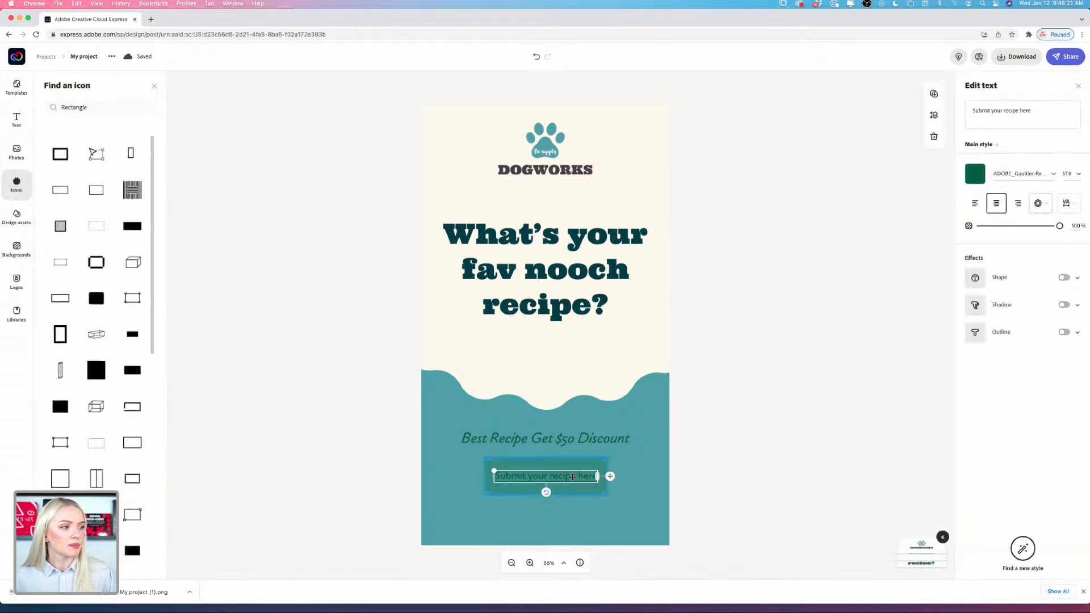
pyautogui.moveTo(1043, 110); pyautogui.dragTo(962, 113)
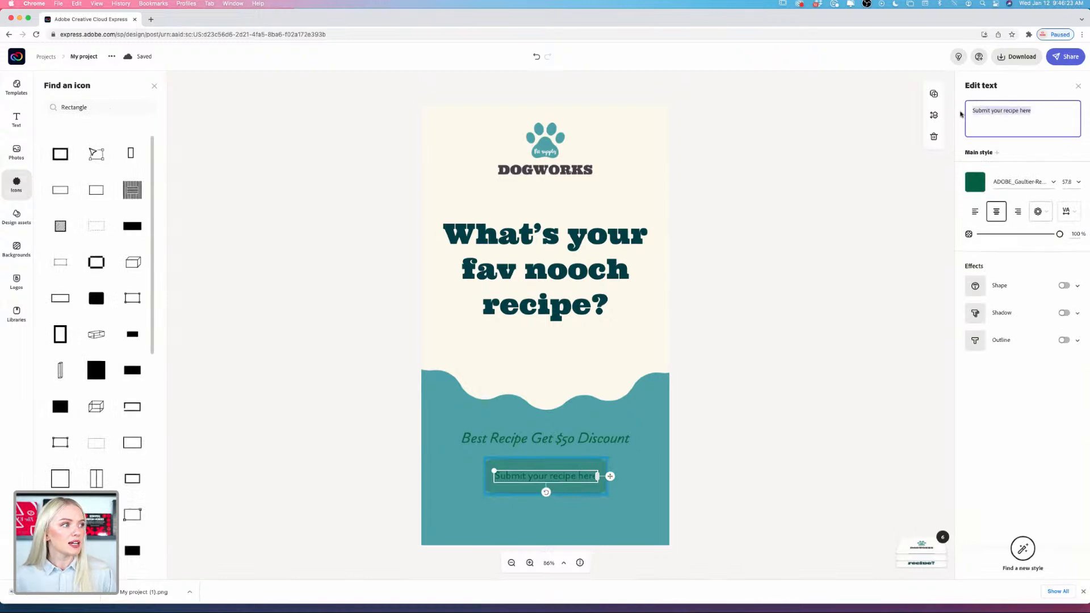
pyautogui.press('BackSpace')
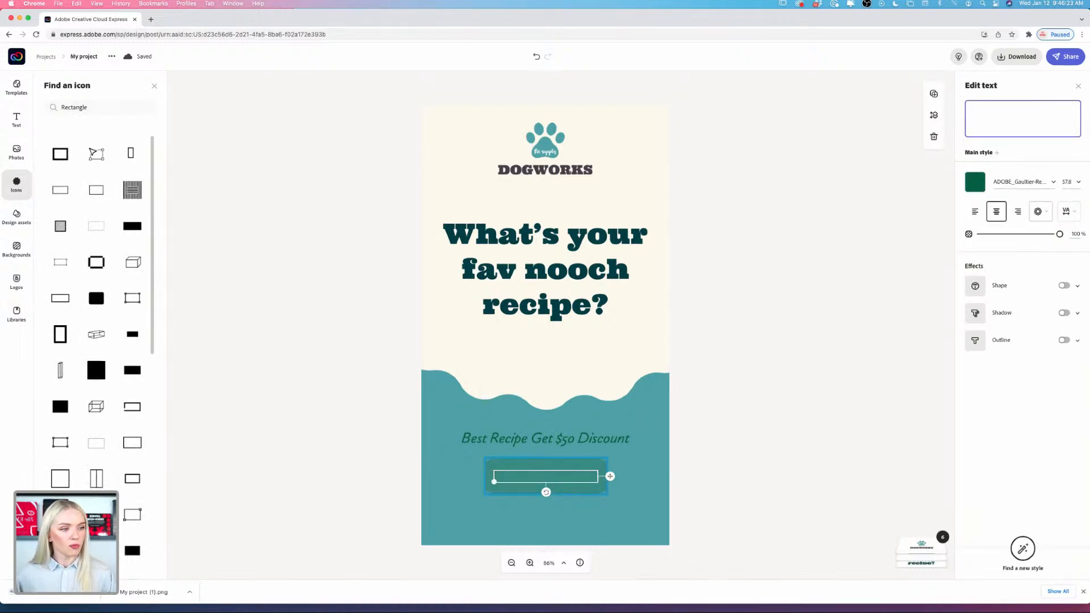
pyautogui.write('Sign up')
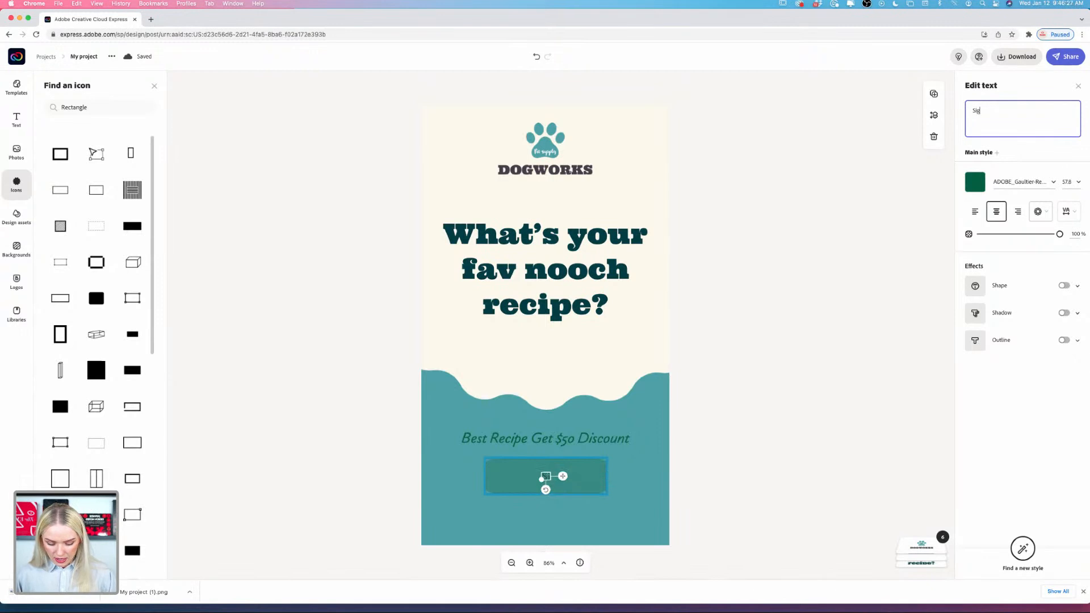
pyautogui.write('the offer')
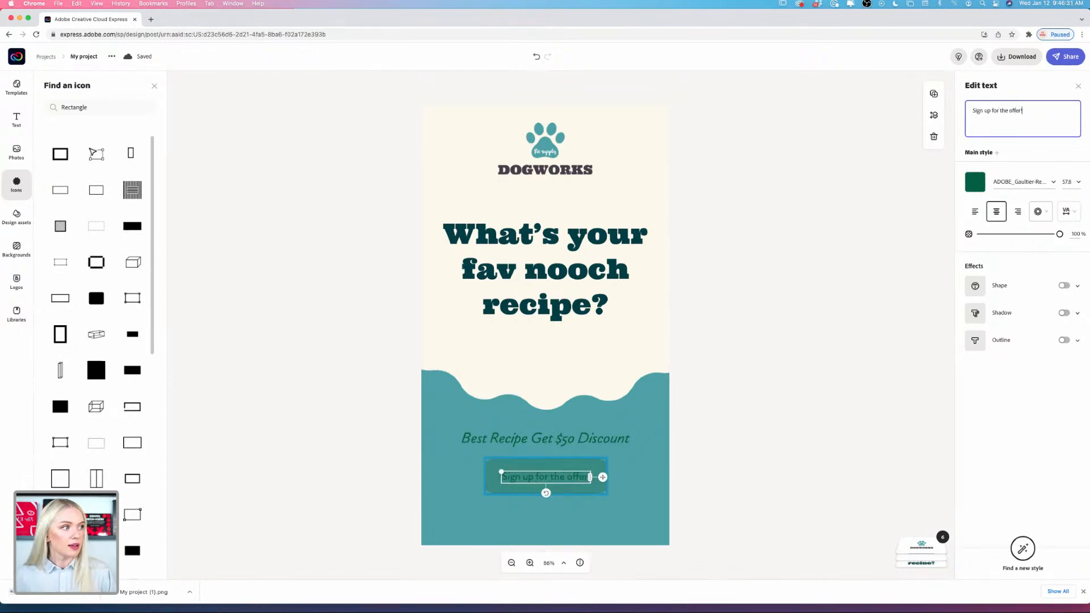
pyautogui.write('!')
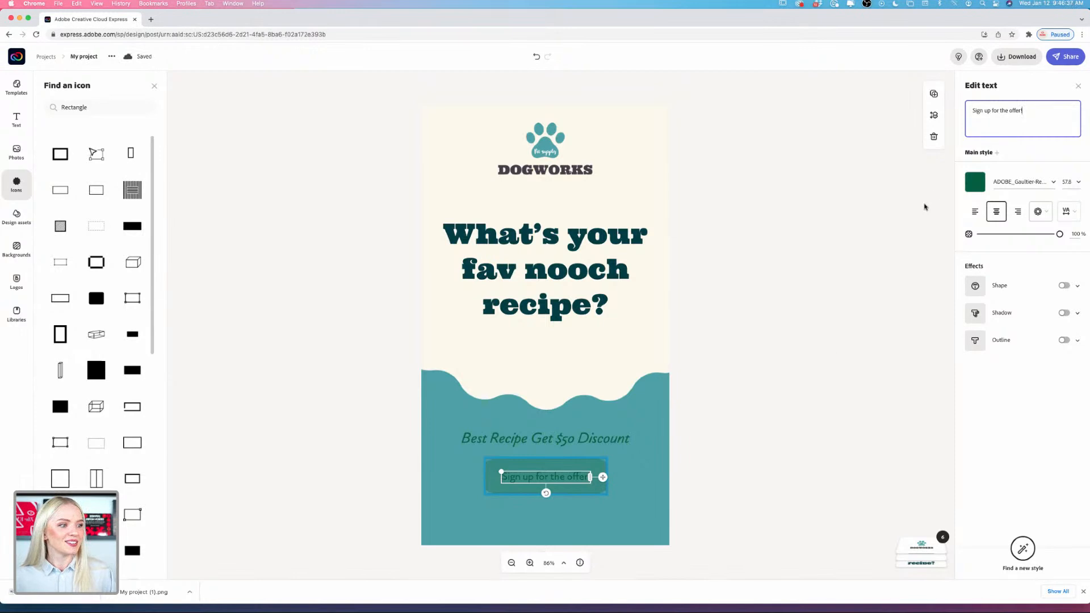
# - Recolour the "Sign up for the offer!" button text with the lightest cream from the current palette
pyautogui.click(749, 340)
pyautogui.click(575, 482)
pyautogui.click(575, 480)
pyautogui.click(574, 477)
pyautogui.click(574, 478)
pyautogui.click(575, 477)
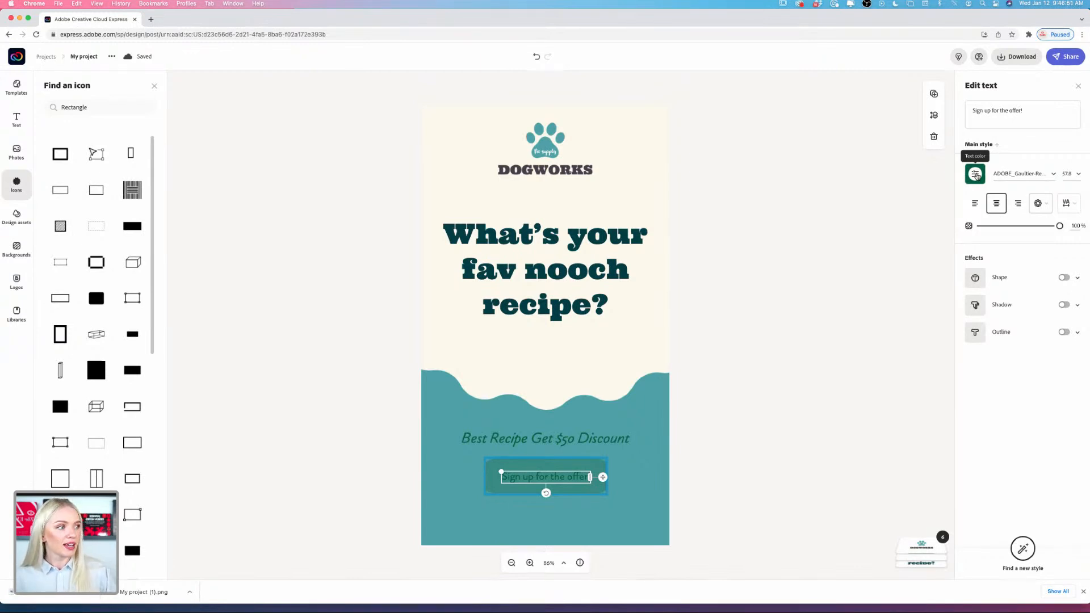
pyautogui.click(976, 174)
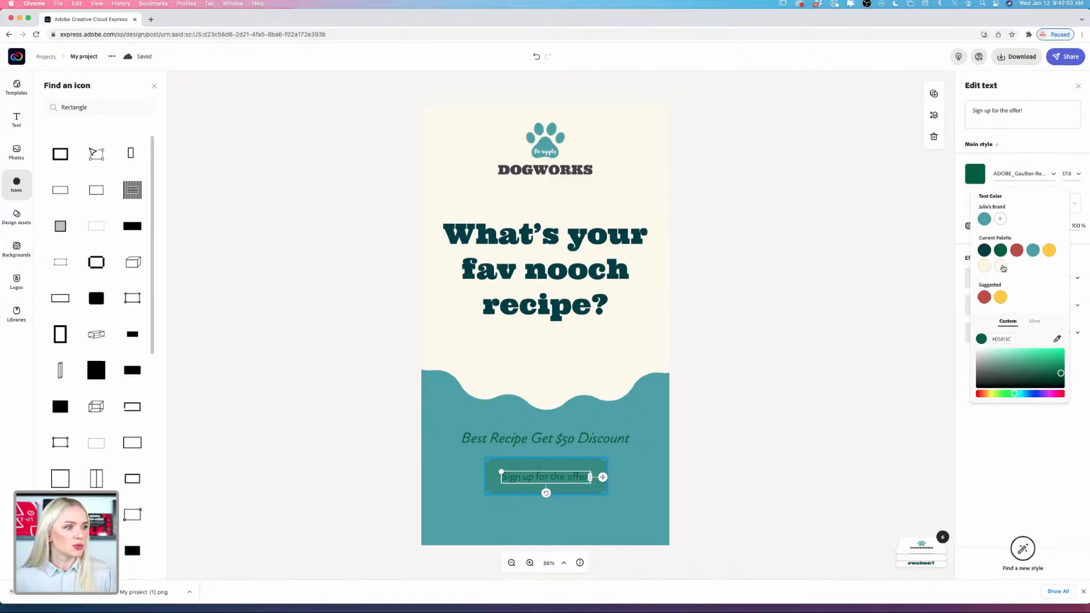
pyautogui.click(1001, 265)
pyautogui.click(779, 430)
pyautogui.click(687, 505)
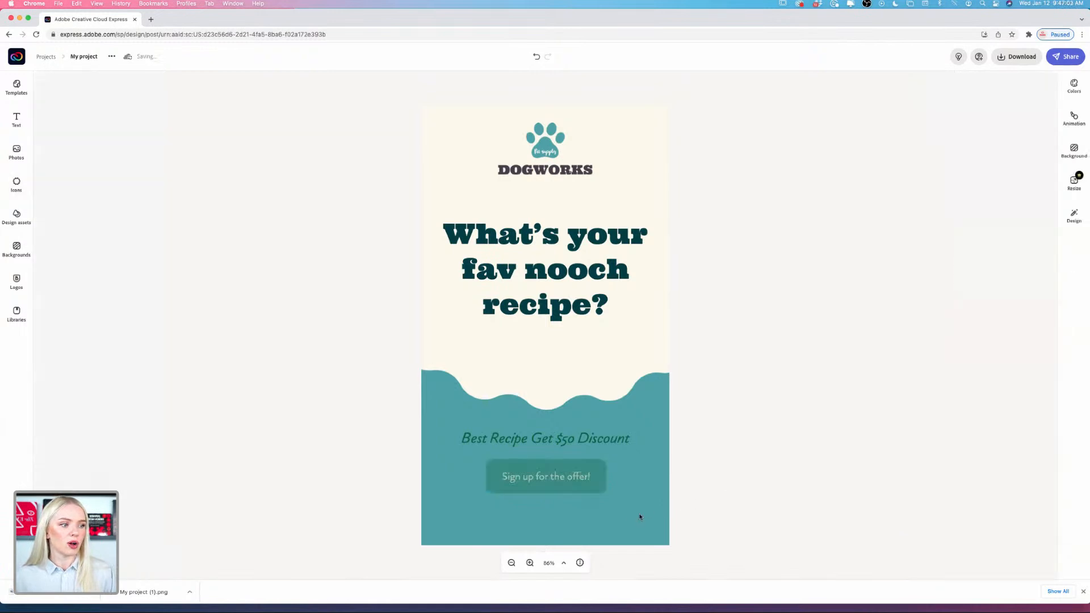
# - Cycle the selection between the sign-up button's group, its rectangle and its text, and deselect it
pyautogui.click(521, 475)
pyautogui.click(539, 477)
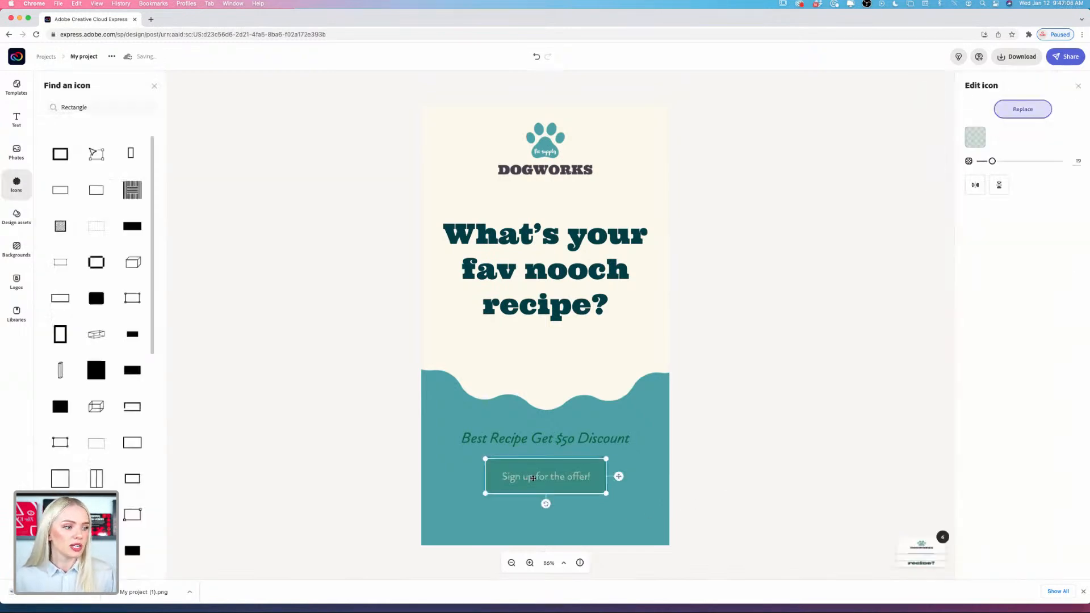
pyautogui.click(538, 476)
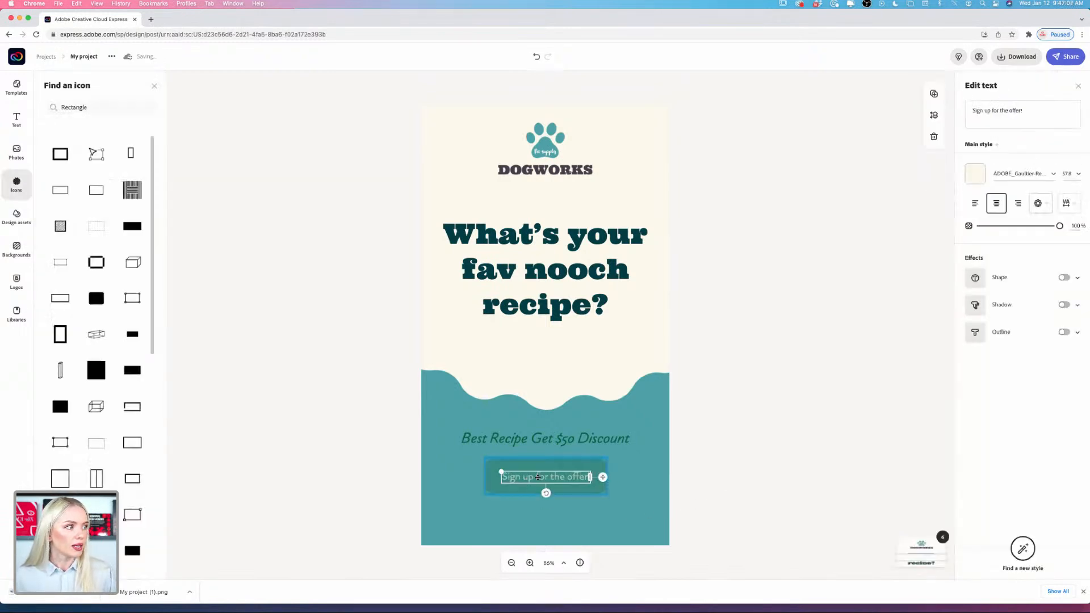
pyautogui.click(539, 473)
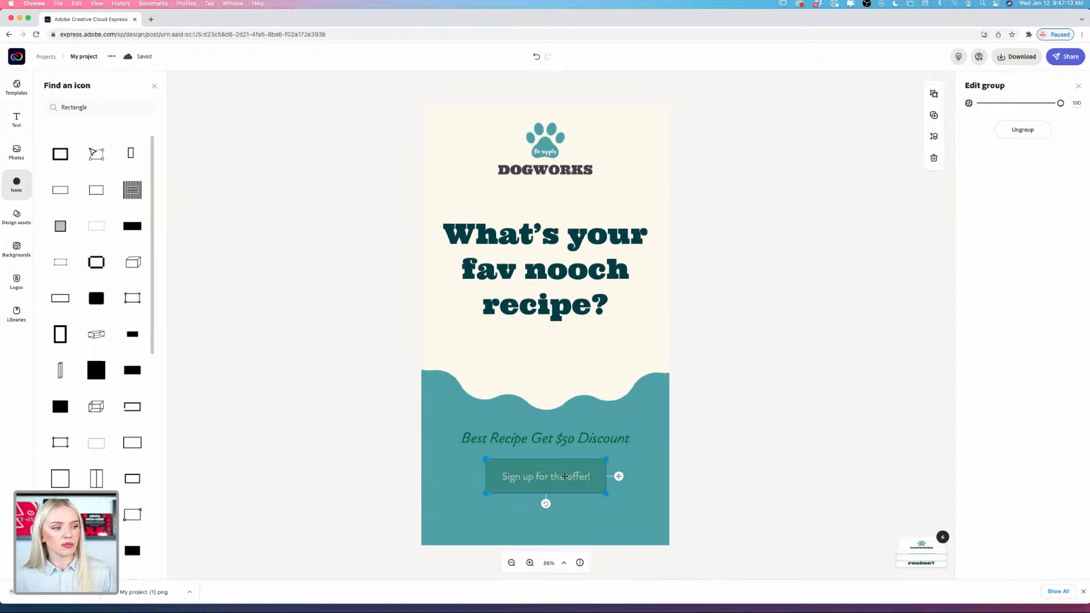
pyautogui.click(543, 478)
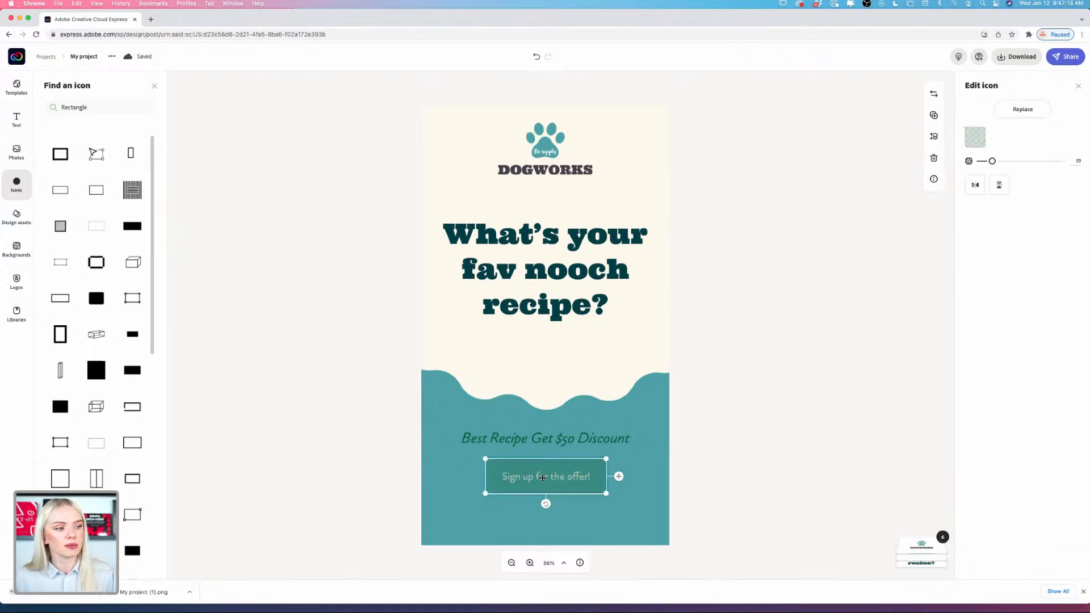
pyautogui.click(622, 478)
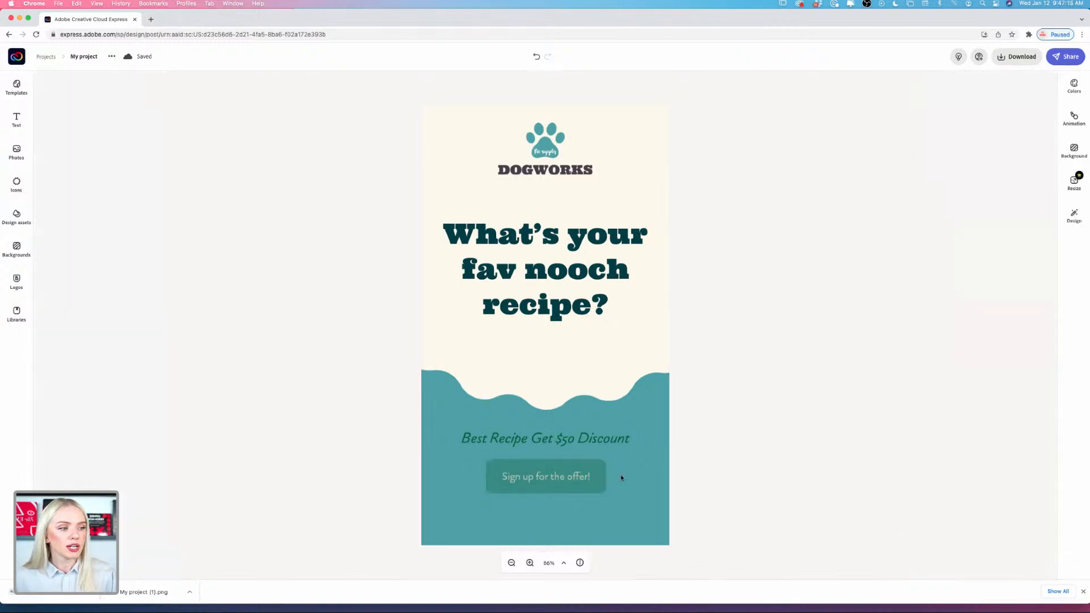
# - Move the grouped sign-up button slightly down, away from the discount line, and deselect it
pyautogui.click(583, 480)
pyautogui.moveTo(582, 479)
pyautogui.mouseDown()
pyautogui.moveTo(596, 484)
pyautogui.moveTo(582, 485)
pyautogui.mouseUp()
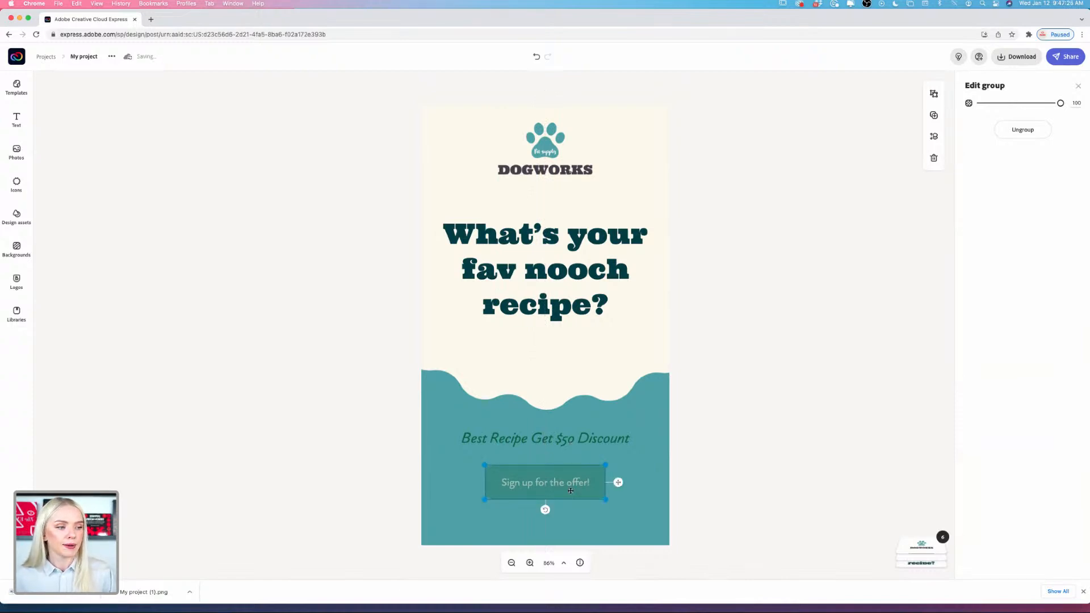
pyautogui.click(868, 310)
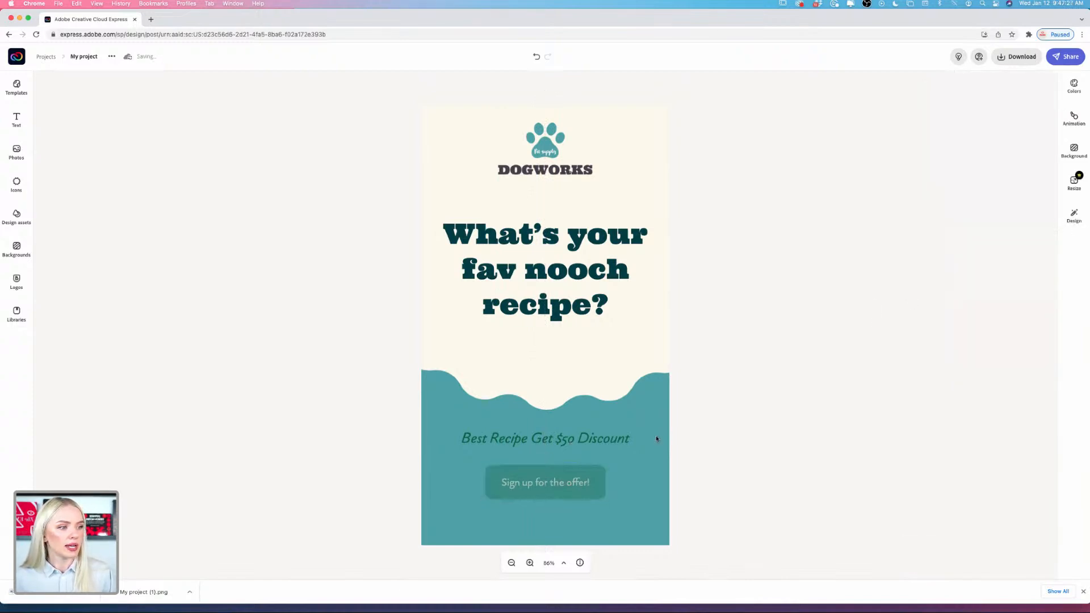
pyautogui.click(584, 480)
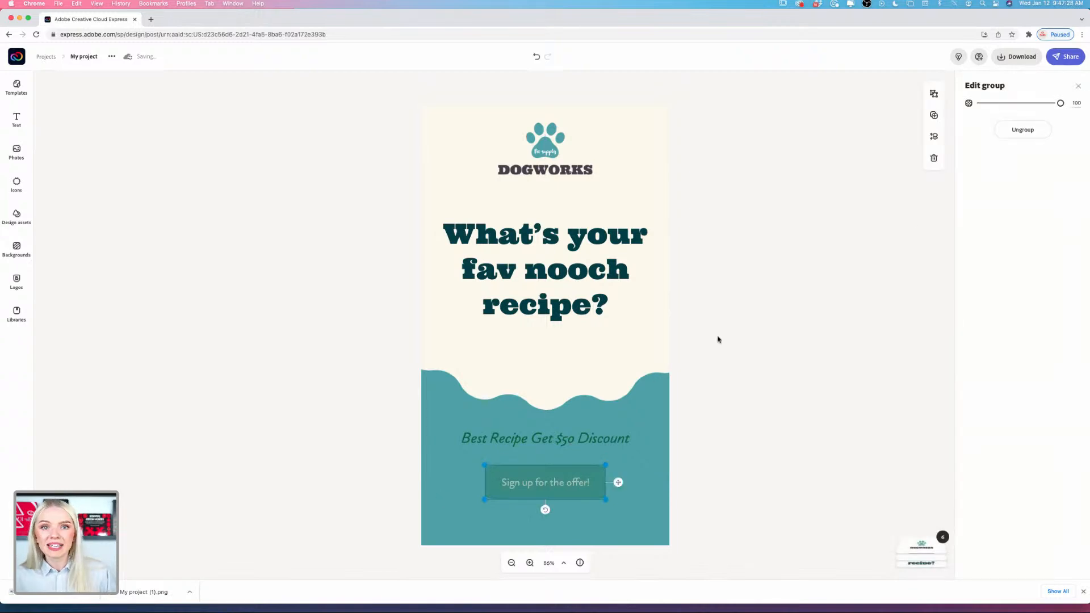
pyautogui.click(779, 431)
# - Select the text inside the sign-up button group and expand the layer stack to view the design's layers
pyautogui.doubleClick(557, 483)
pyautogui.click(556, 483)
pyautogui.click(557, 483)
pyautogui.click(557, 483)
pyautogui.click(557, 484)
pyautogui.click(557, 484)
pyautogui.click(557, 483)
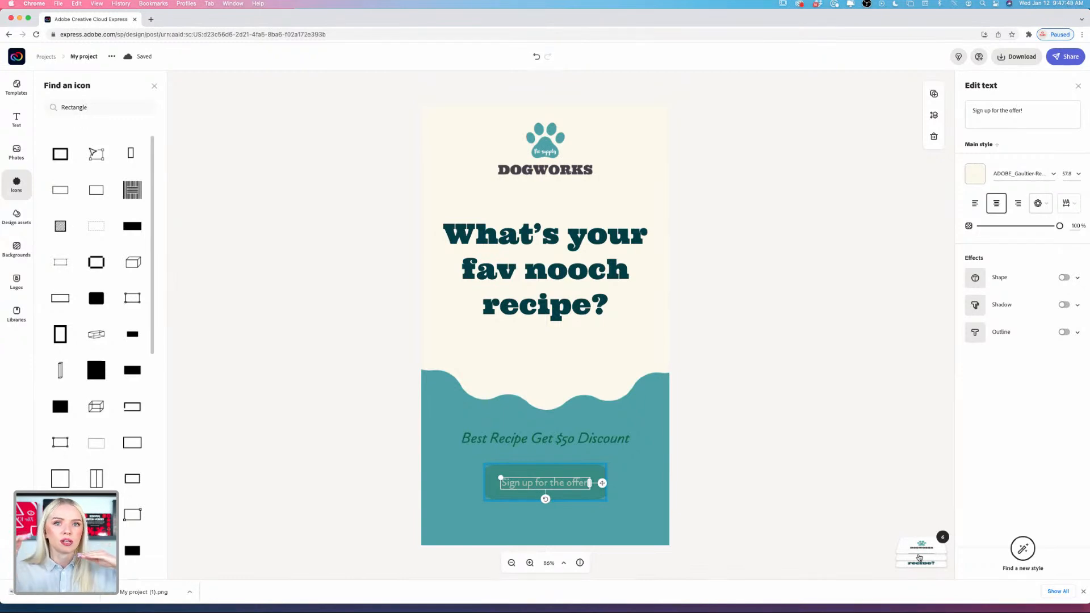
pyautogui.click(924, 555)
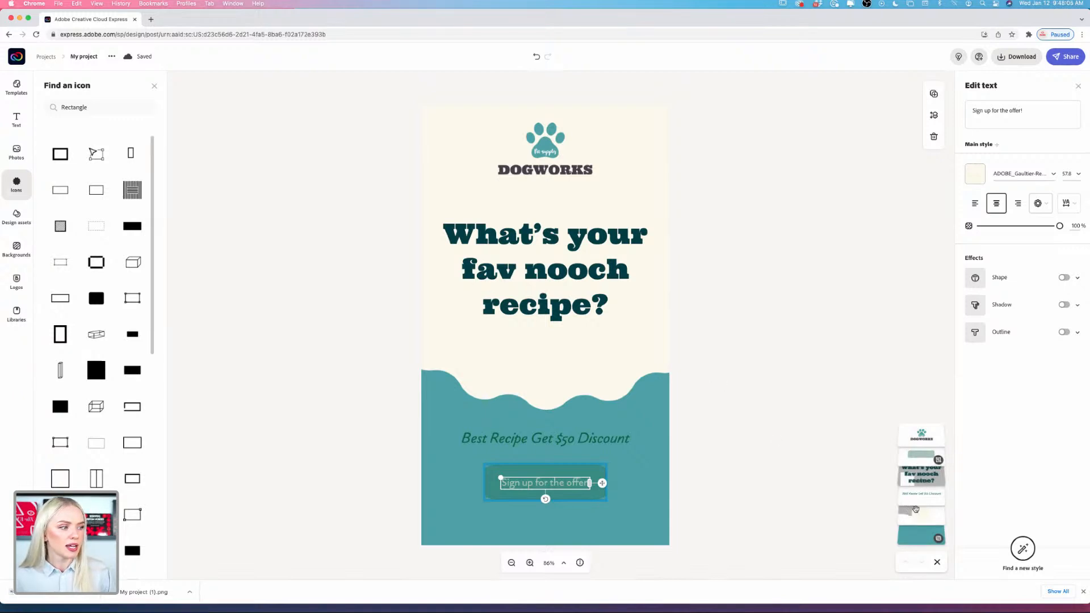
# - Select the sign-up button group, then the teal background from the layer stack, and examine how the design's layers are ordered
pyautogui.click(762, 453)
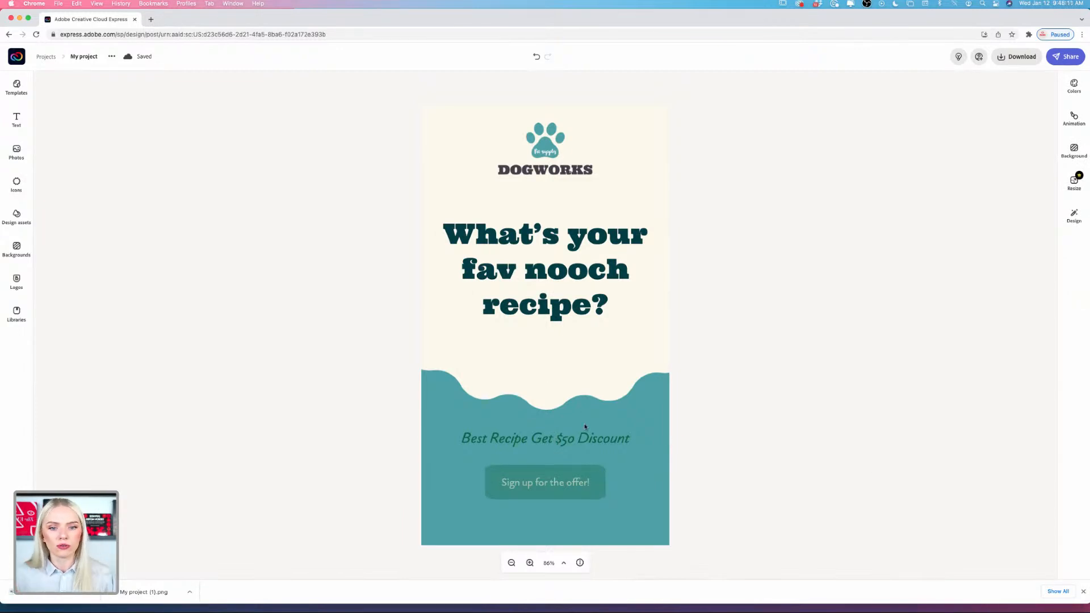
pyautogui.click(583, 470)
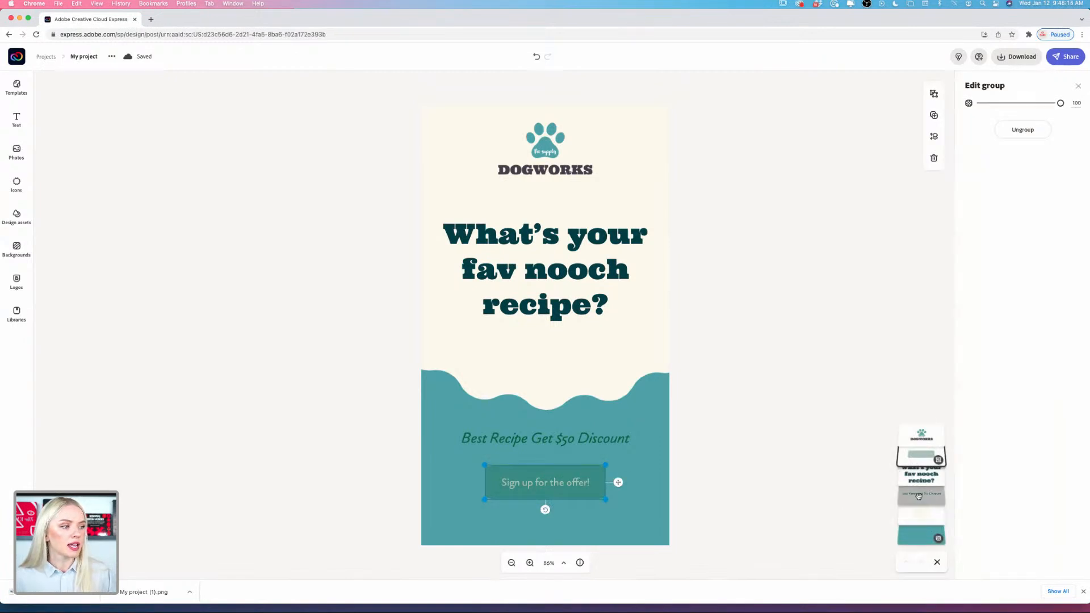
pyautogui.click(926, 537)
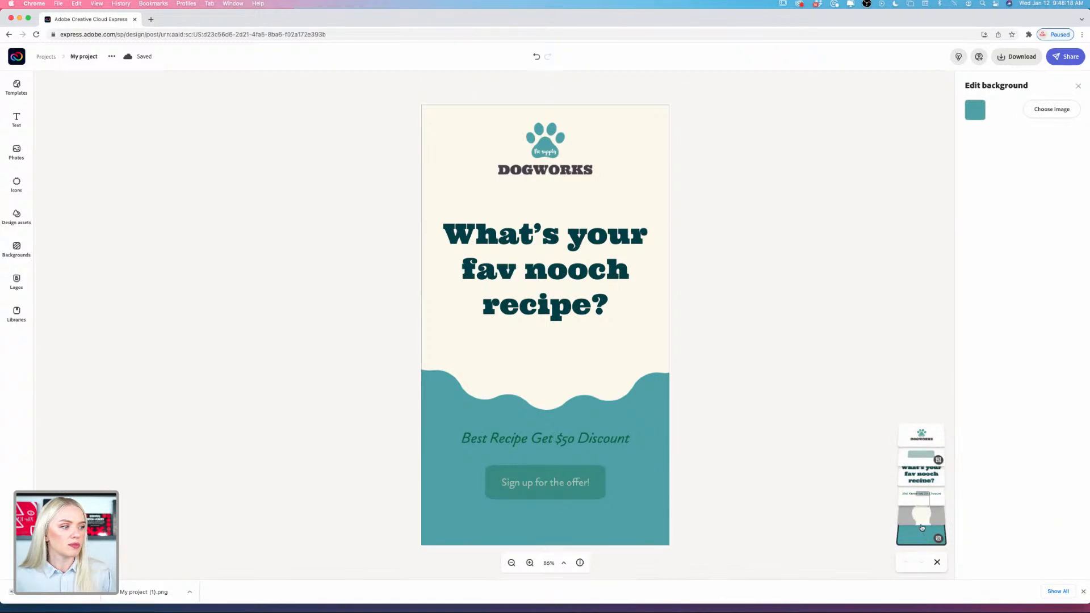
pyautogui.moveTo(921, 515)
pyautogui.mouseDown()
pyautogui.moveTo(920, 425)
pyautogui.moveTo(921, 511)
pyautogui.mouseUp()
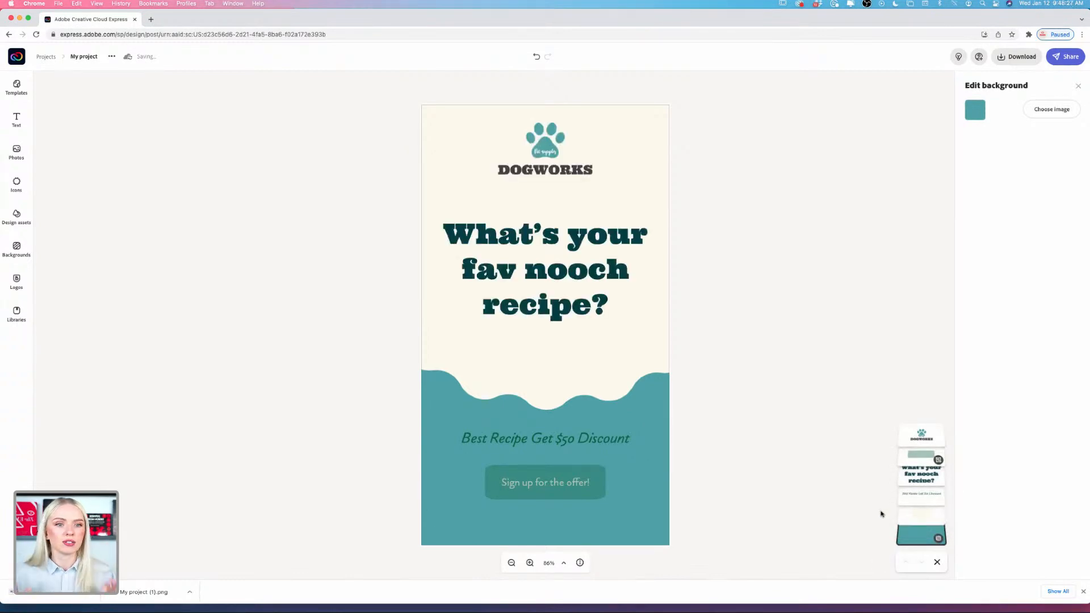
# - Replace the "Best Recipe Get $50 Discount" text with "Get 25% off grooming" and deselect it
pyautogui.click(609, 443)
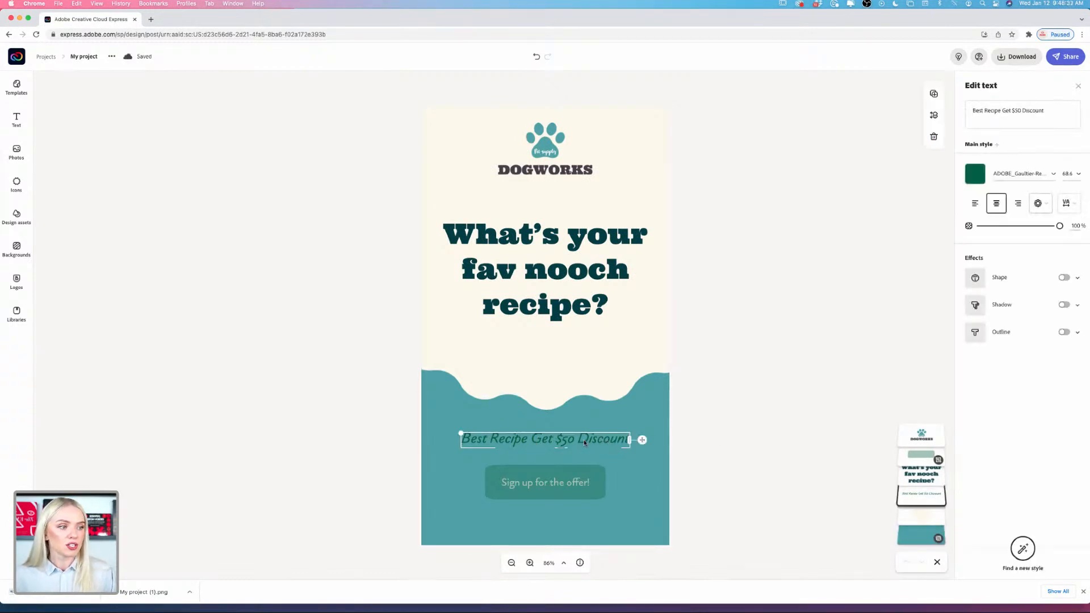
pyautogui.press('Escape')
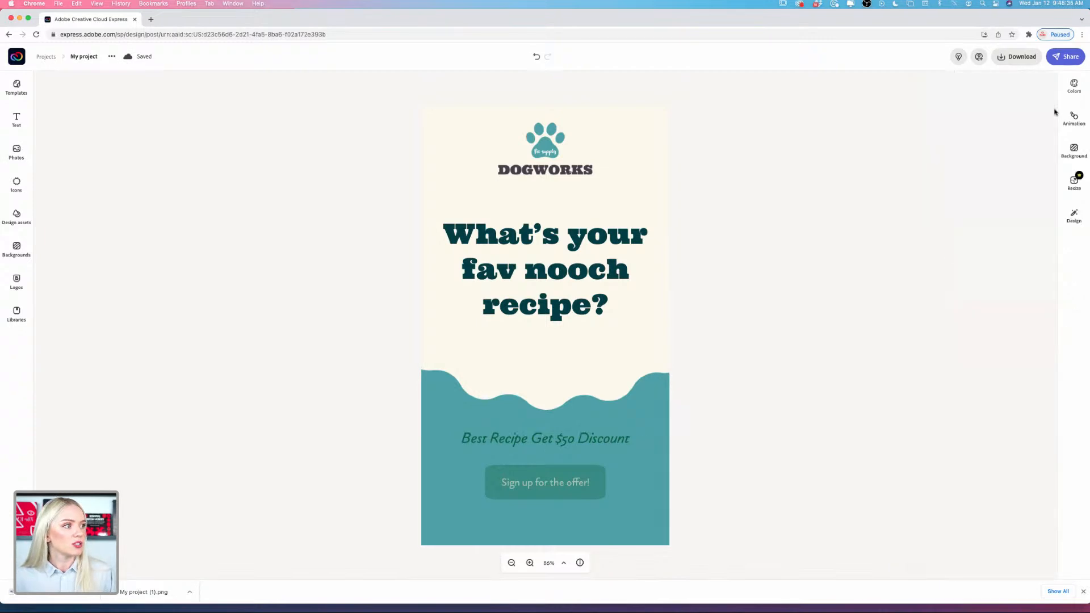
pyautogui.click(615, 441)
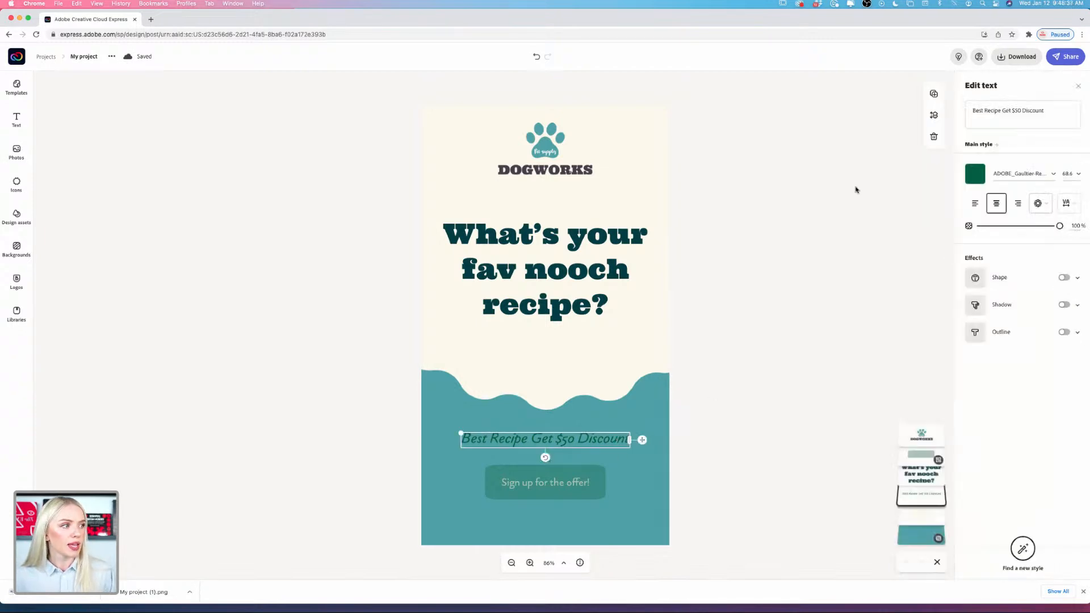
pyautogui.moveTo(1054, 111); pyautogui.dragTo(966, 116)
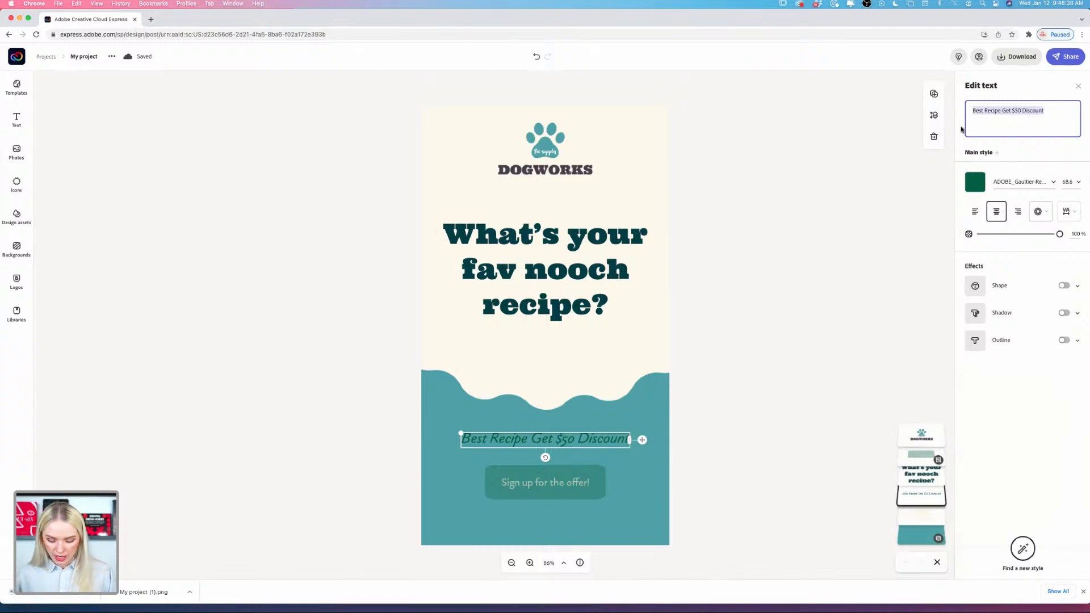
pyautogui.press('BackSpace')
pyautogui.write('Get 25% off')
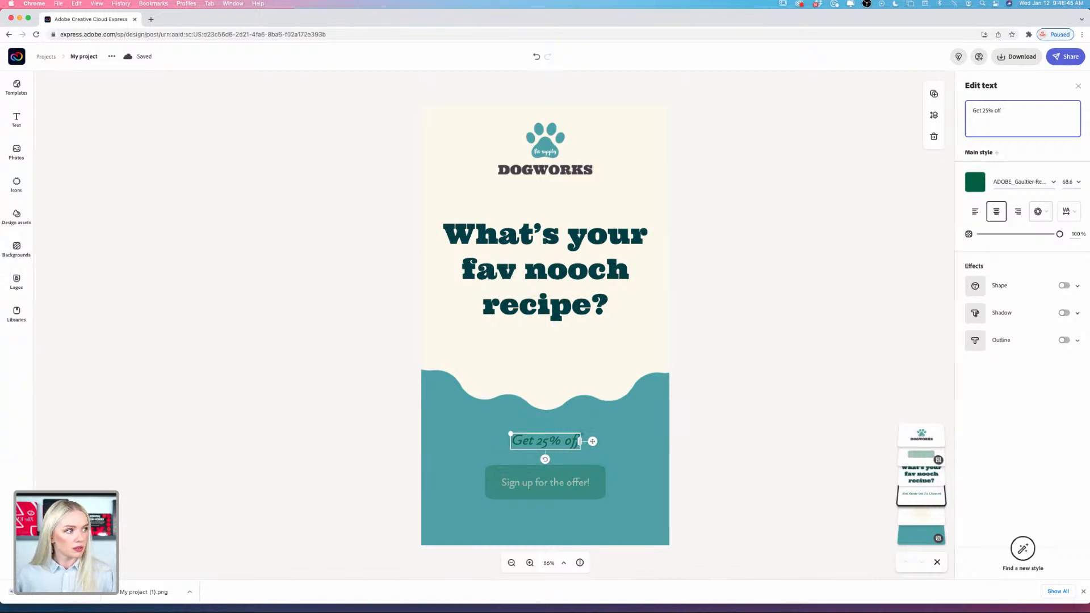
pyautogui.write(' groomin')
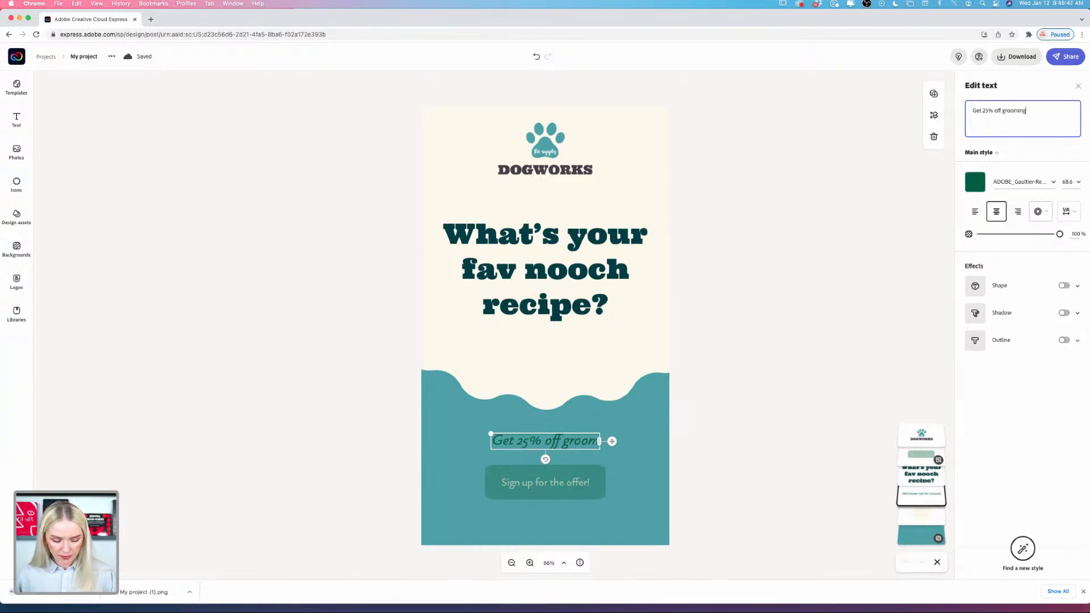
pyautogui.write('g')
pyautogui.click(759, 404)
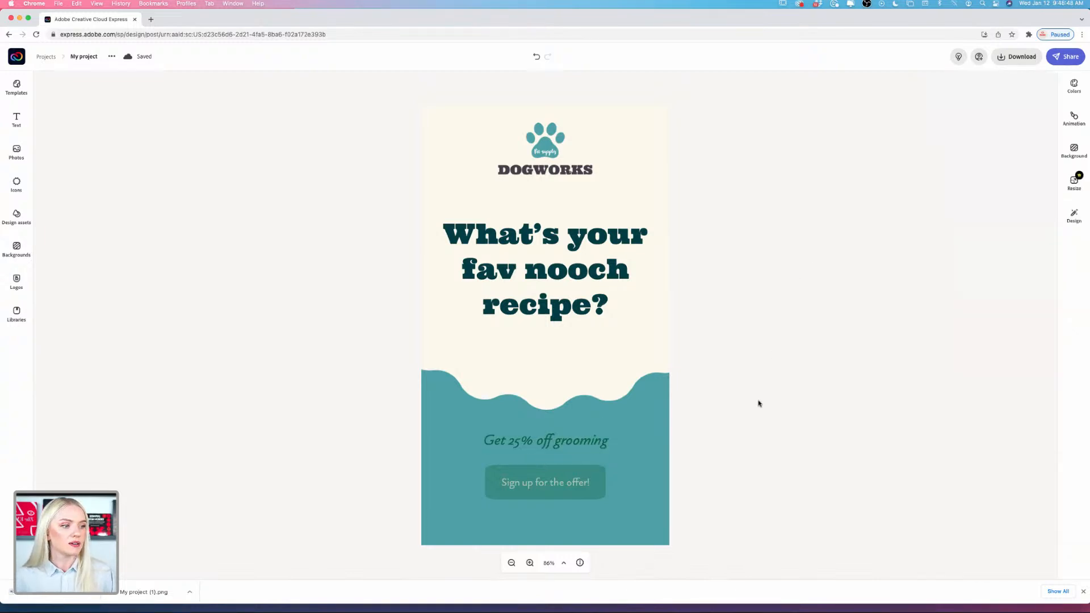
# - Replace the "What's your fav nooch recipe?" headline with "1 Year Anniversary Special" and deselect it
pyautogui.click(548, 283)
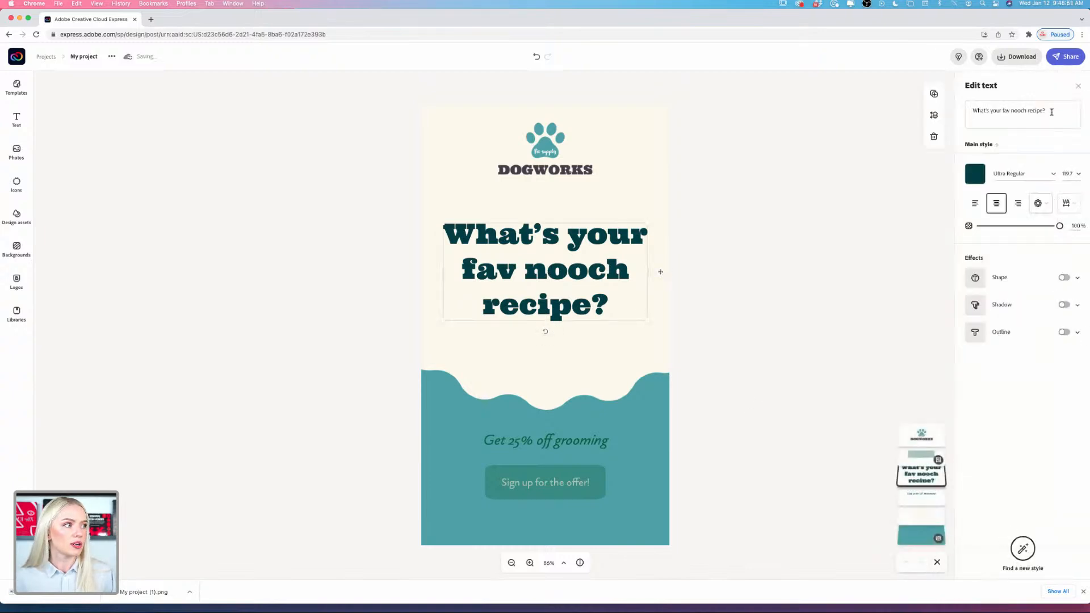
pyautogui.moveTo(1052, 110); pyautogui.dragTo(947, 116)
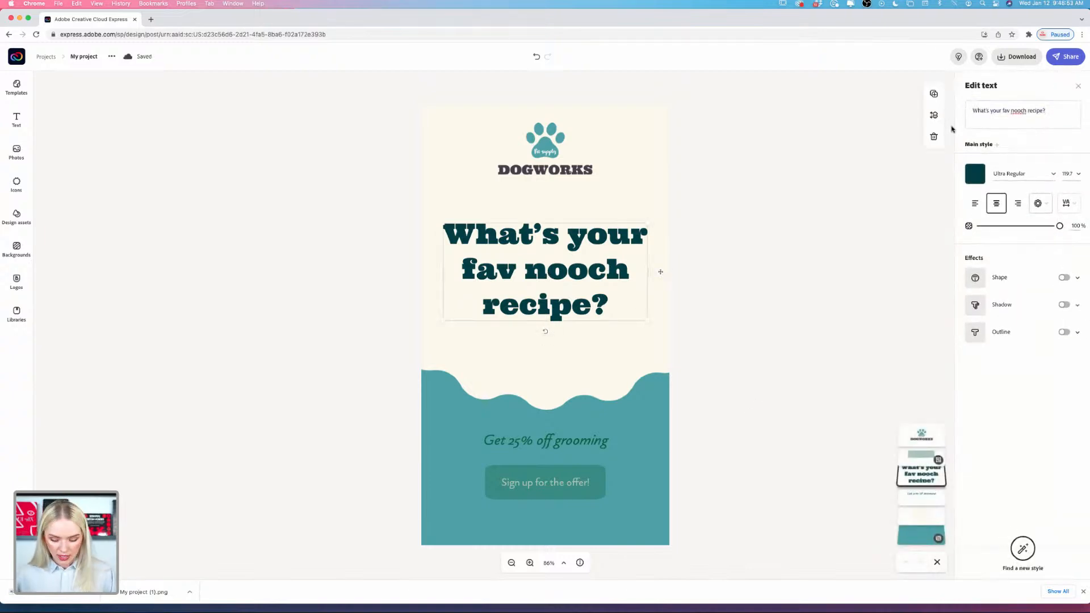
pyautogui.moveTo(1065, 110); pyautogui.dragTo(971, 110)
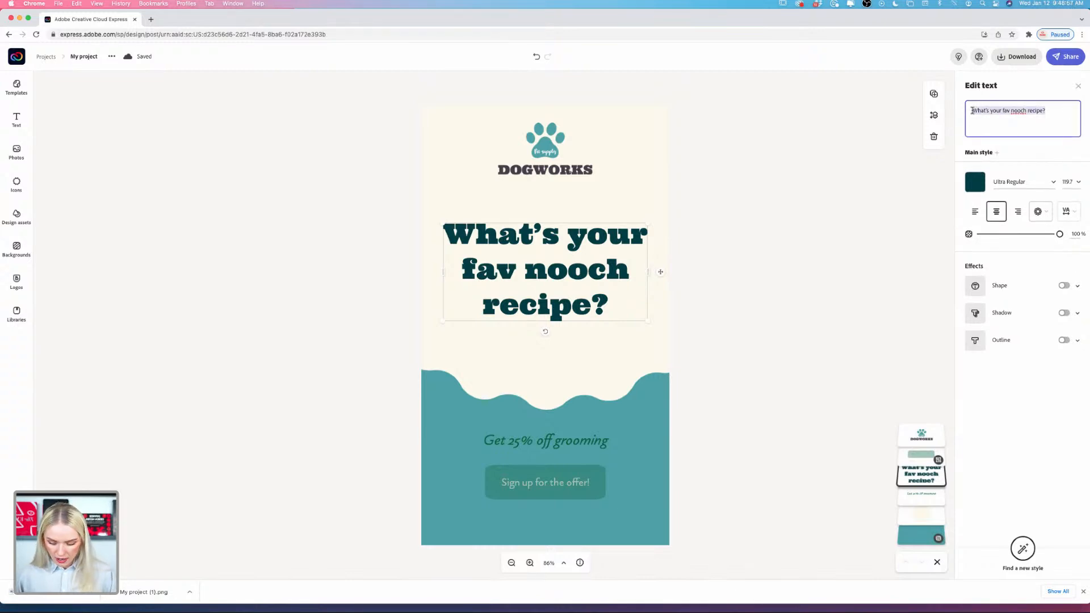
pyautogui.write('1 Yer')
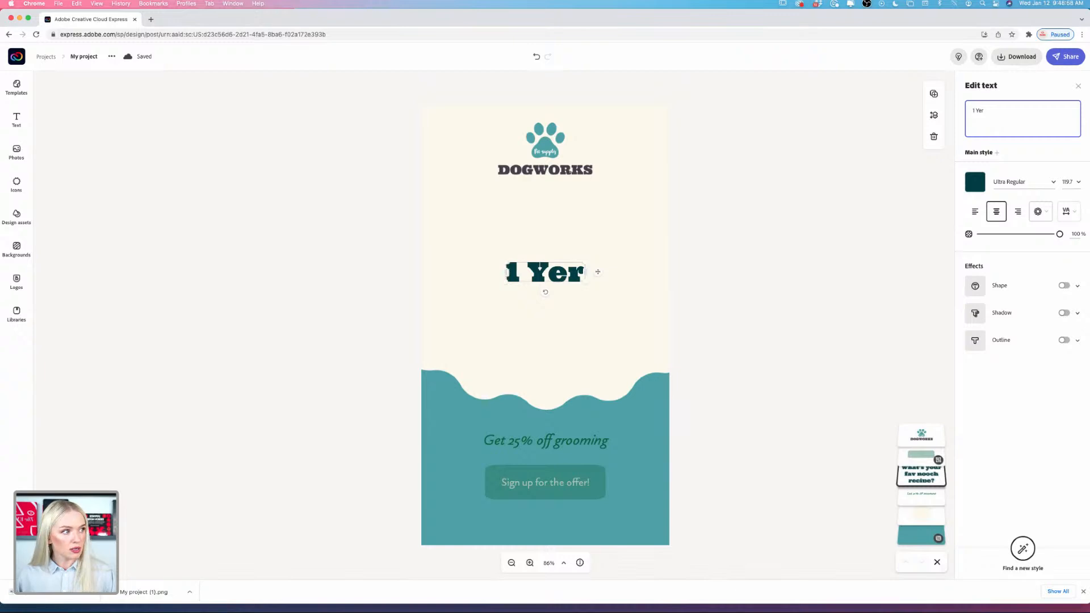
pyautogui.write('ar Annivers')
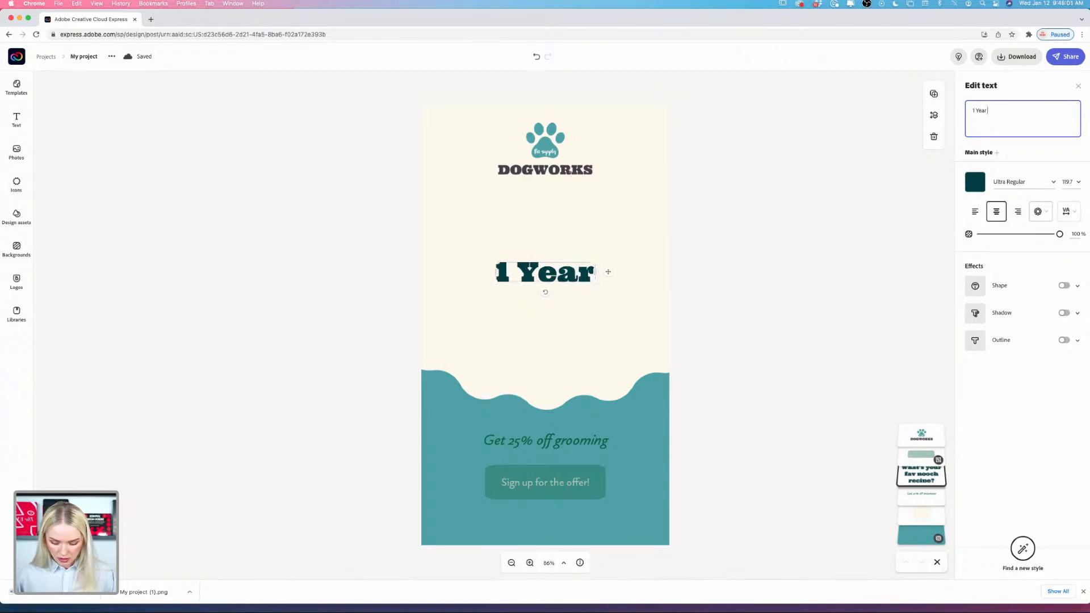
pyautogui.write('ary')
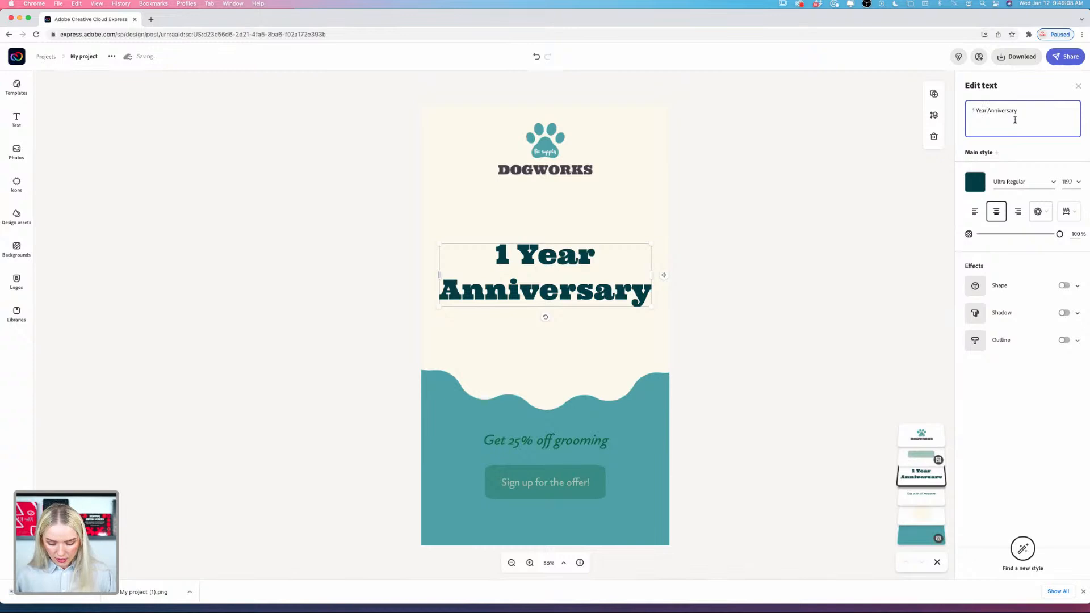
pyautogui.click(1043, 111)
pyautogui.write('Special')
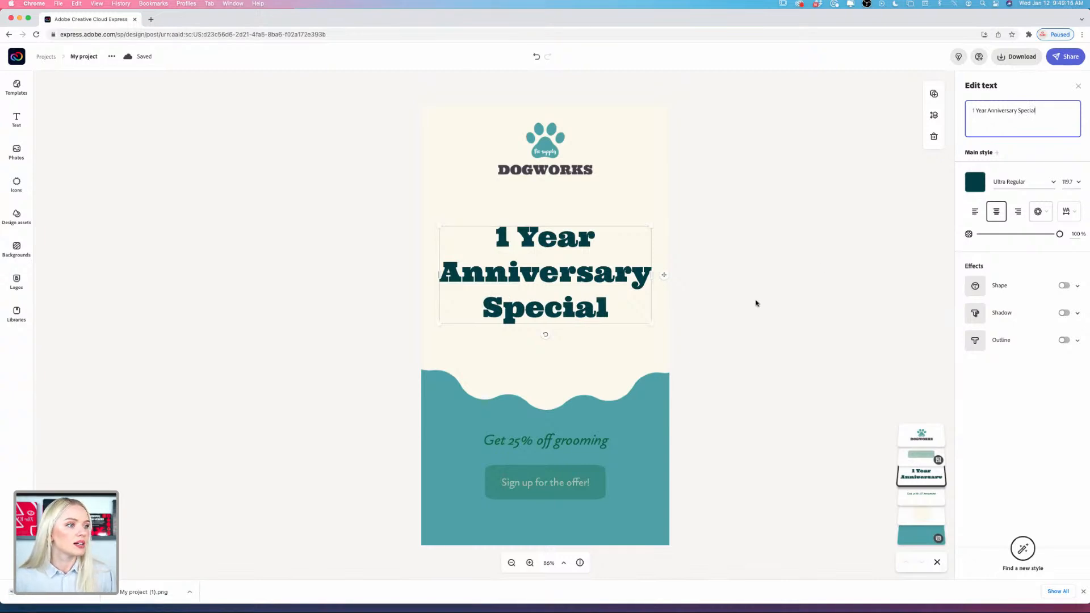
pyautogui.click(654, 363)
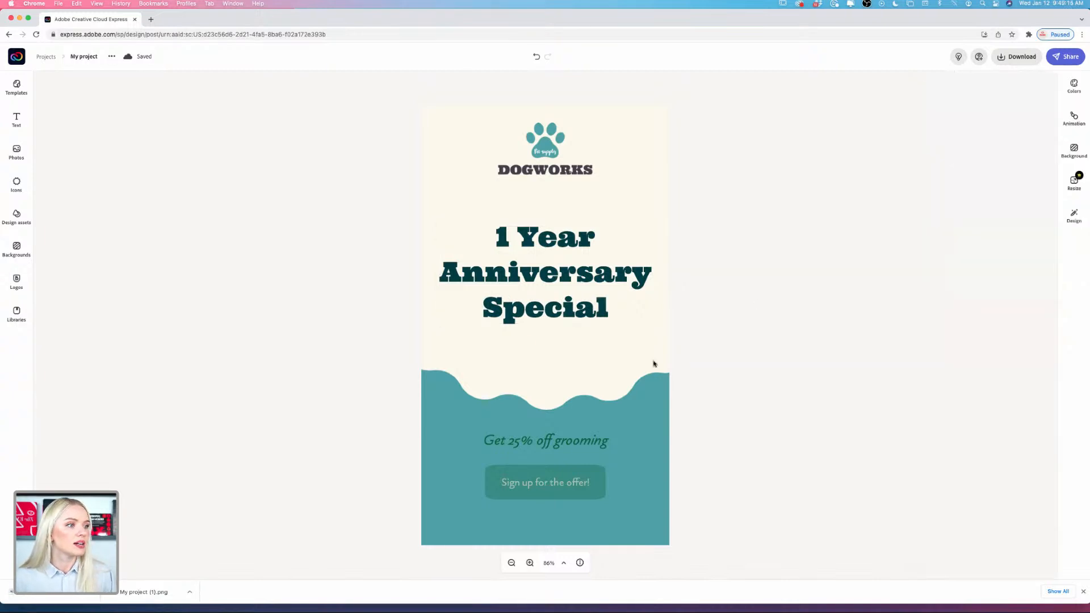
# - Select the "1 Year Anniversary Special" headline text box
pyautogui.click(589, 316)
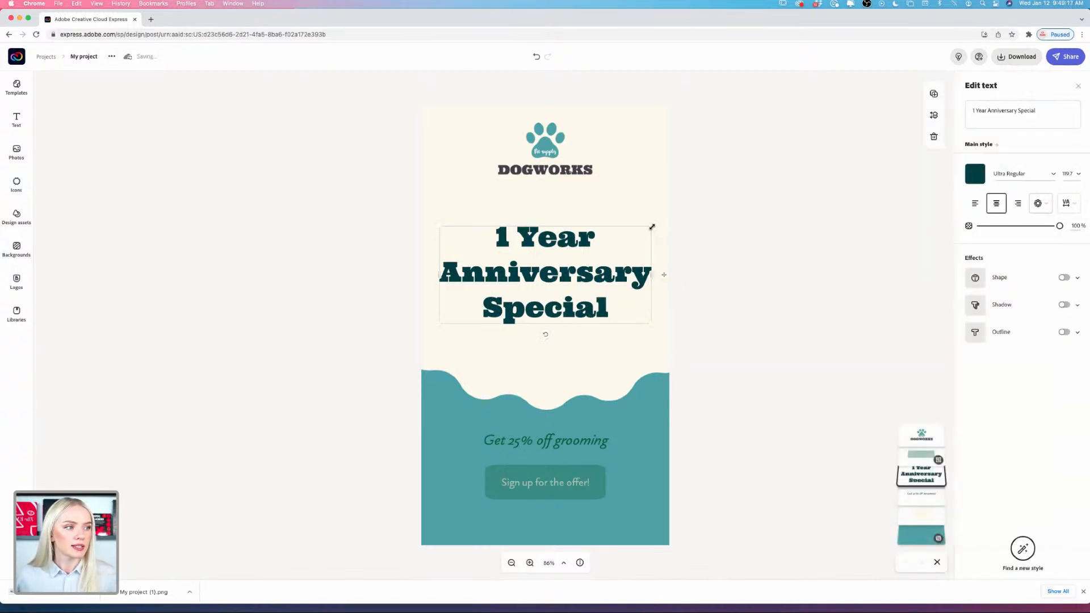